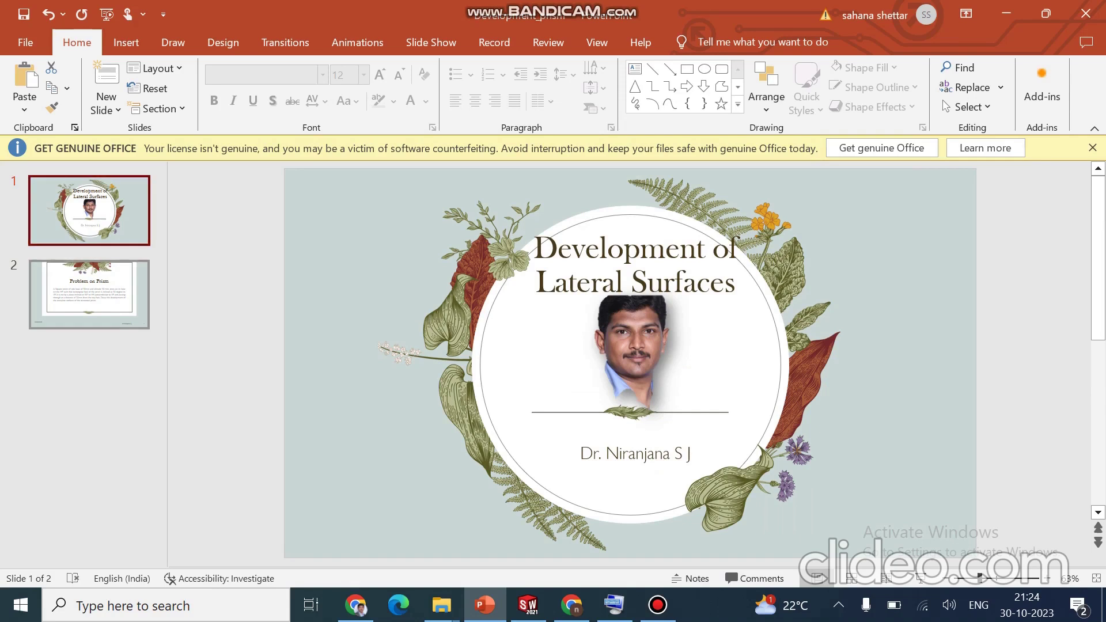
- Show the Problem on Prism slide, switch to the SOLIDWORKS drawing and leave the Model View command
click(58, 285)
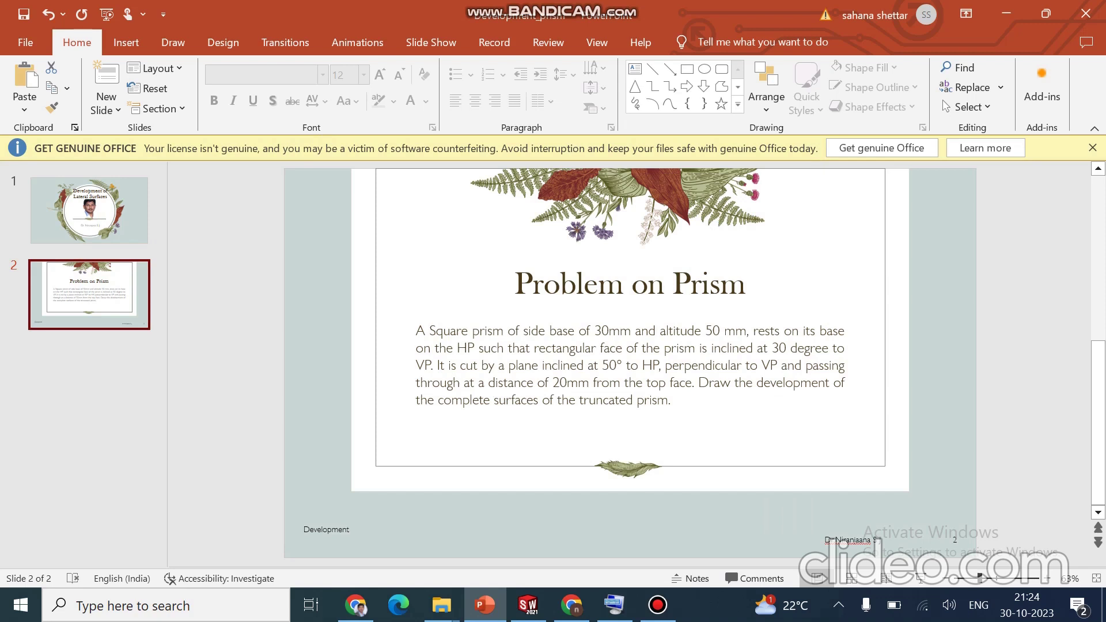
click(1006, 14)
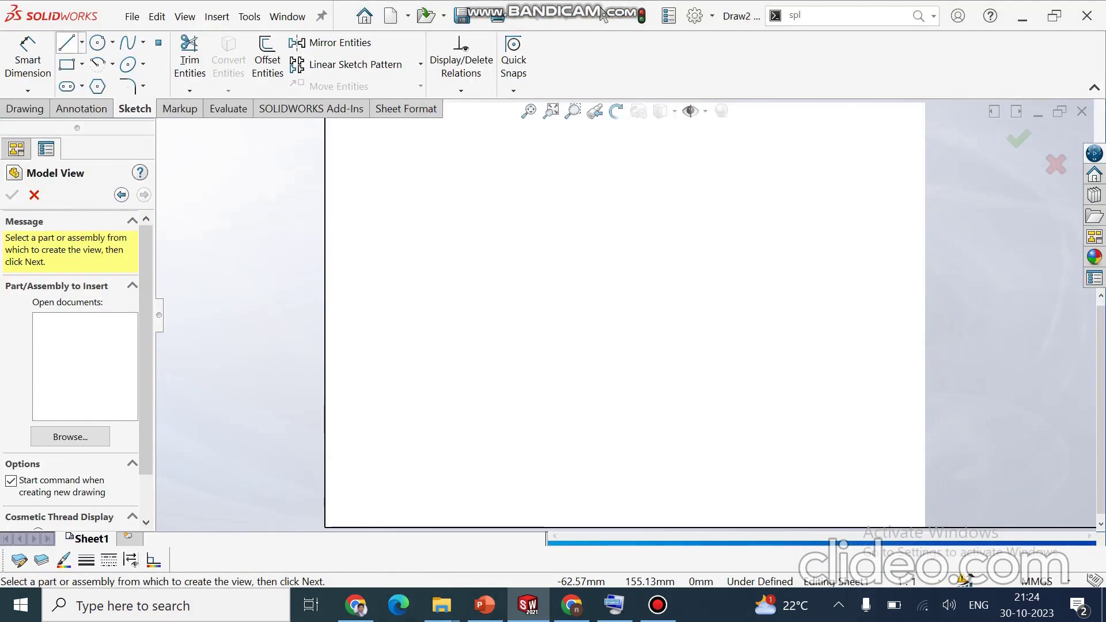
key(Escape)
- Sketch a horizontal reference line about 111 mm long near the left edge of the drawing sheet
click(67, 42)
click(344, 309)
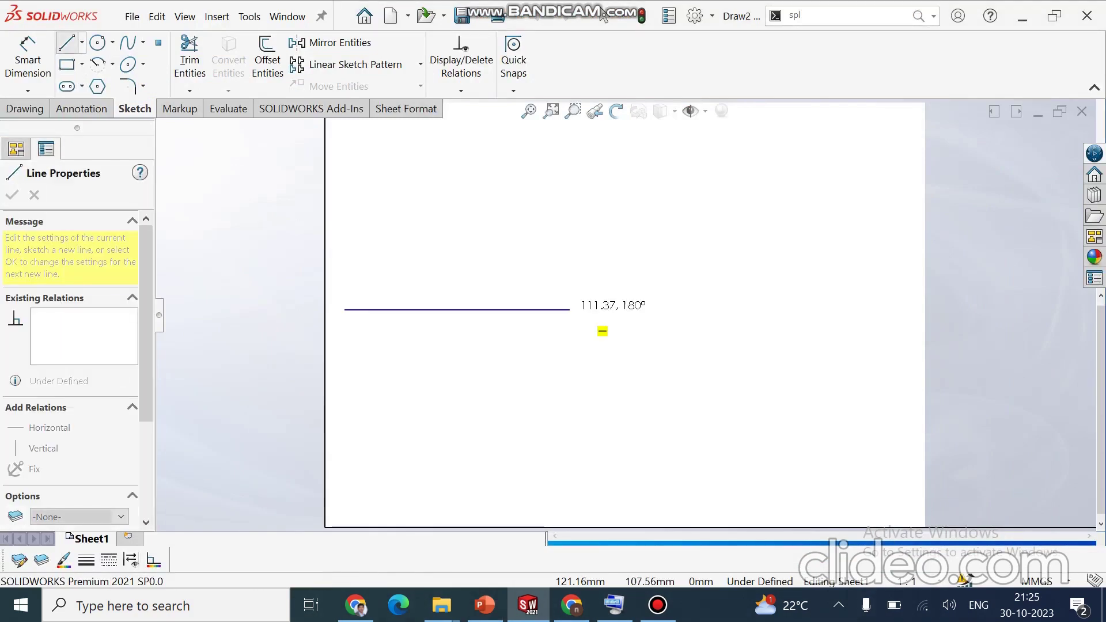
click(569, 309)
key(Escape)
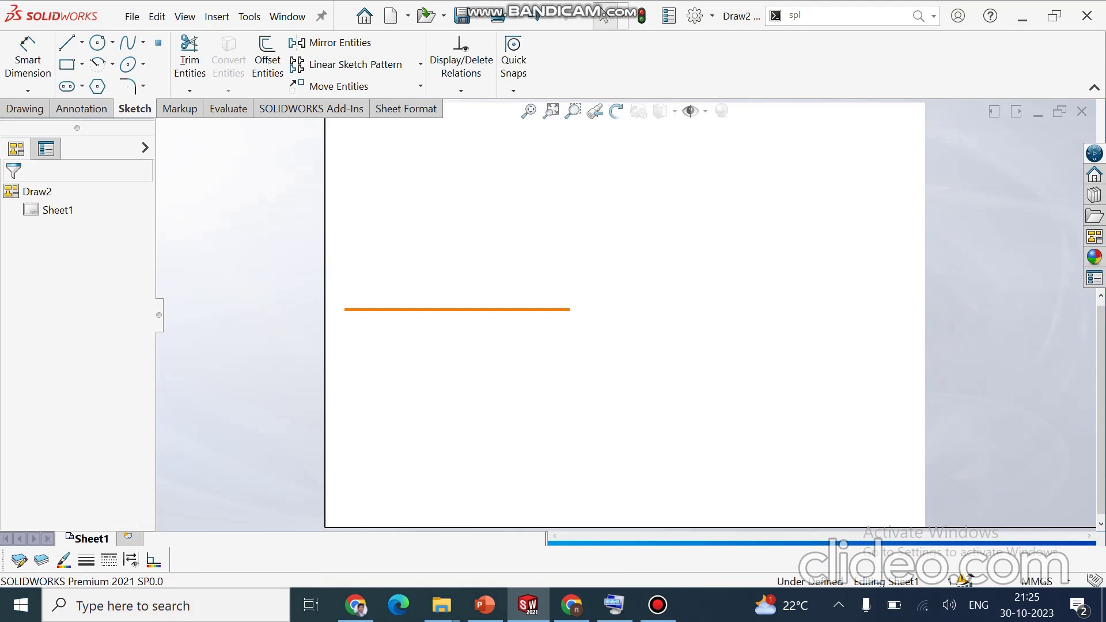
- Set the line thickness to 0.18 mm for the horizontal line and for new lines
click(456, 310)
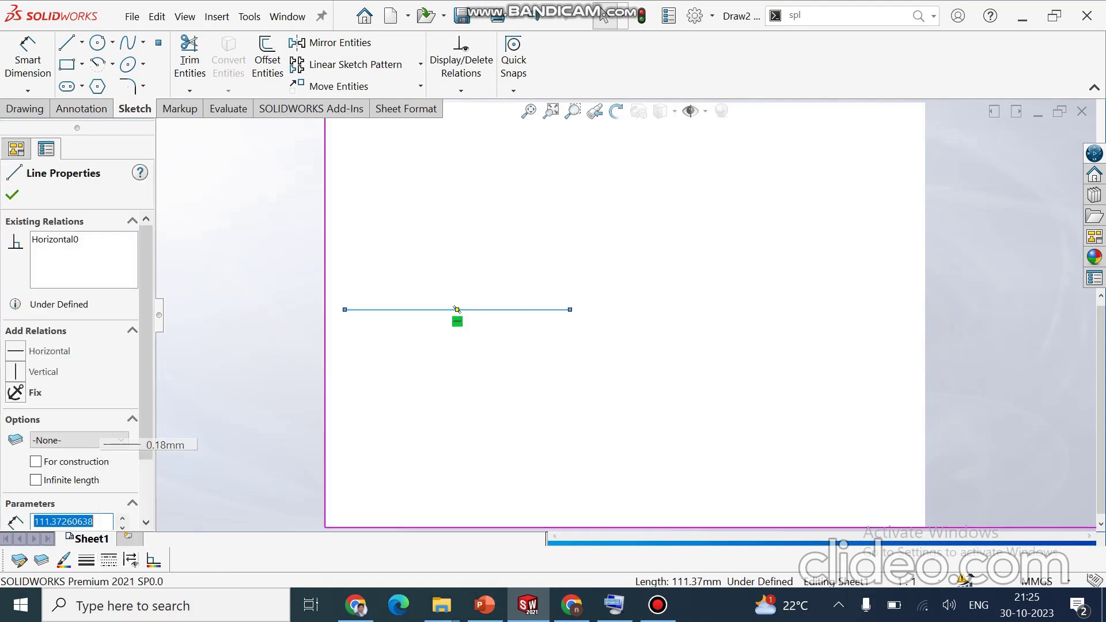
click(183, 459)
click(86, 560)
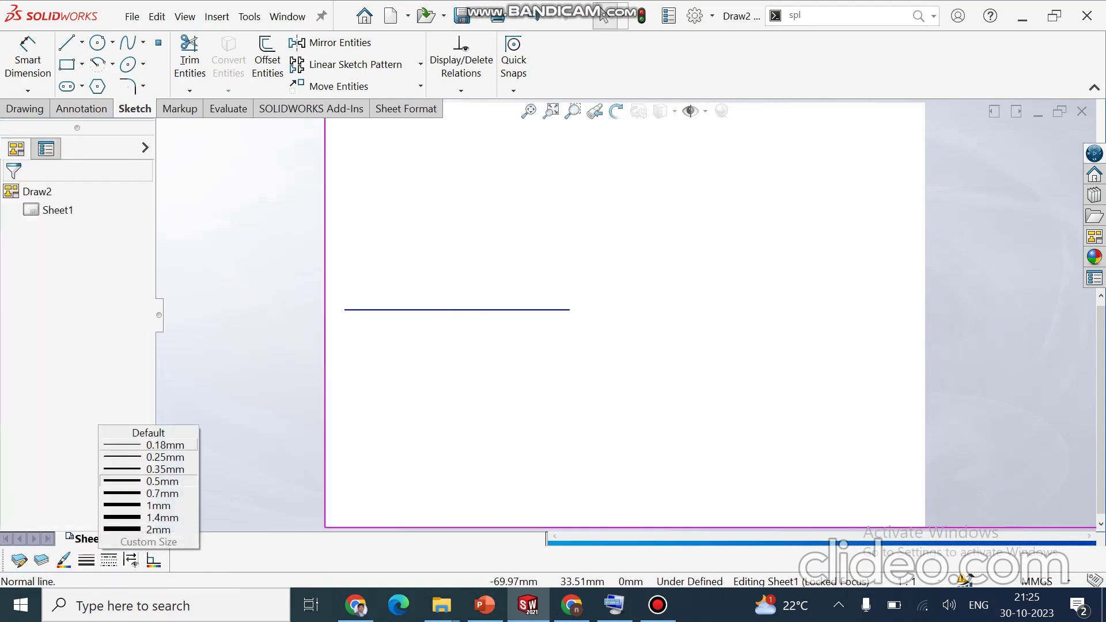
click(164, 444)
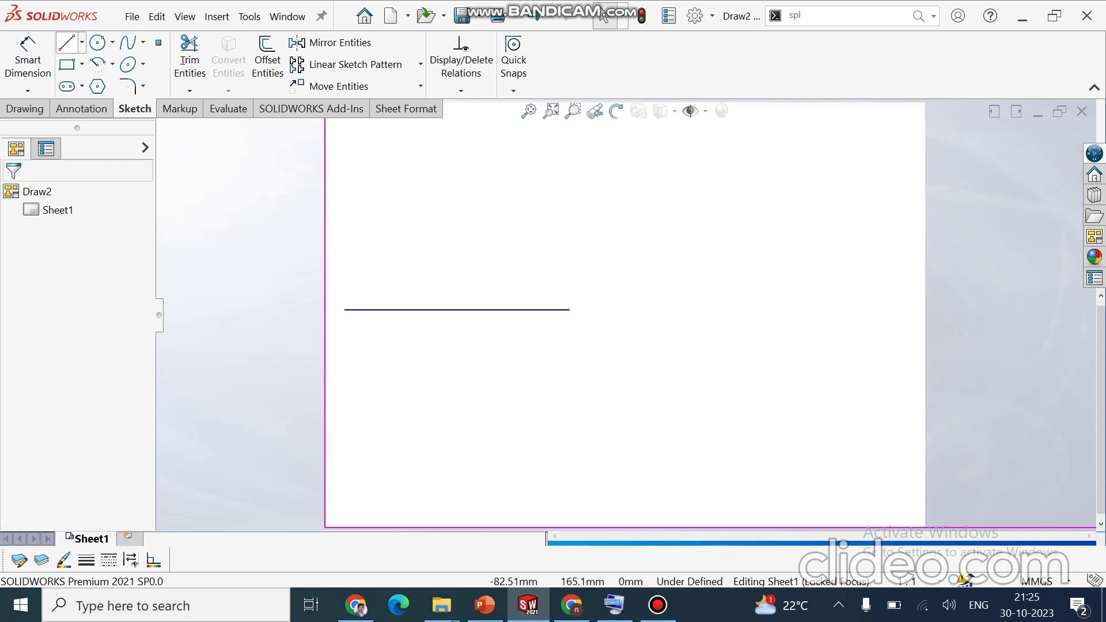
- Sketch an inclined line running down to the right from a point near the horizontal line's left end
click(66, 42)
click(353, 310)
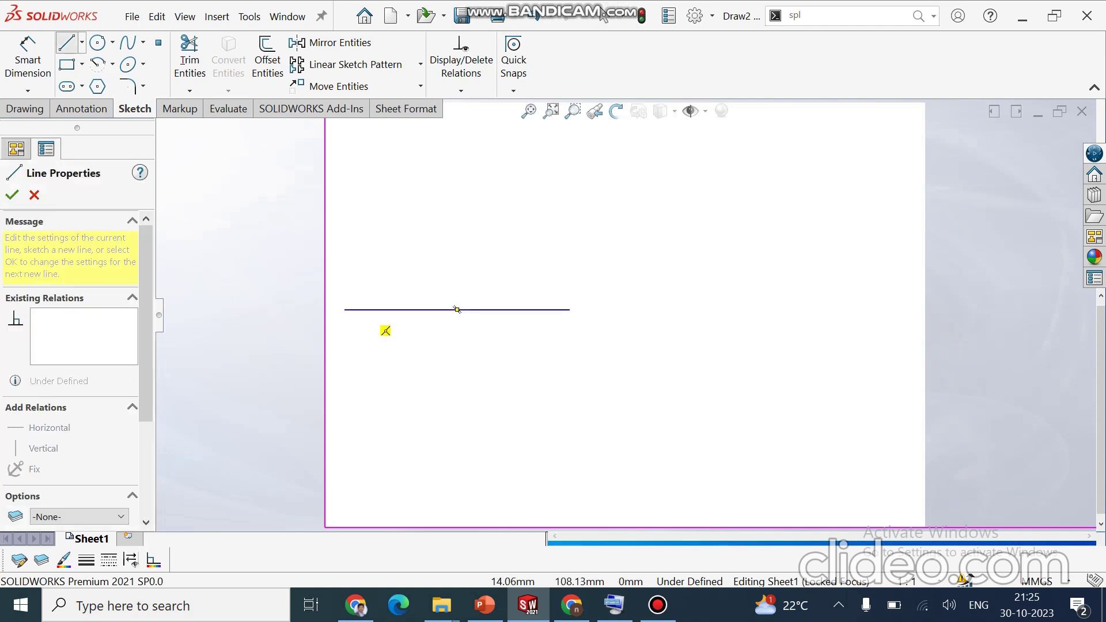
click(352, 310)
click(551, 387)
key(Escape)
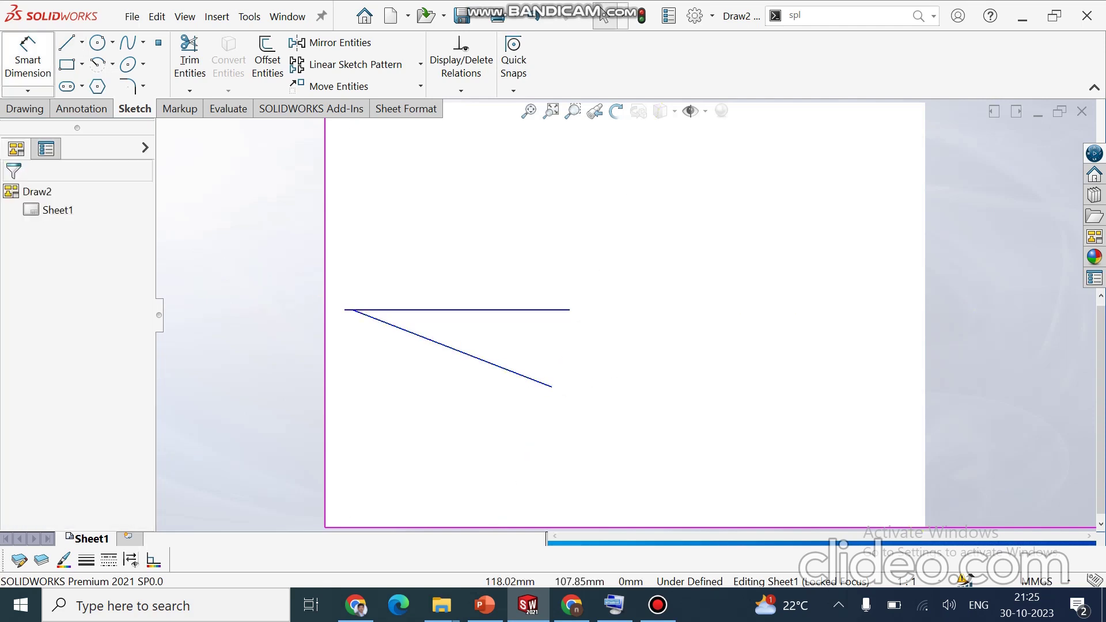
- Dimension the angle between the horizontal and inclined lines and set it to 30°
click(28, 60)
click(417, 309)
click(420, 336)
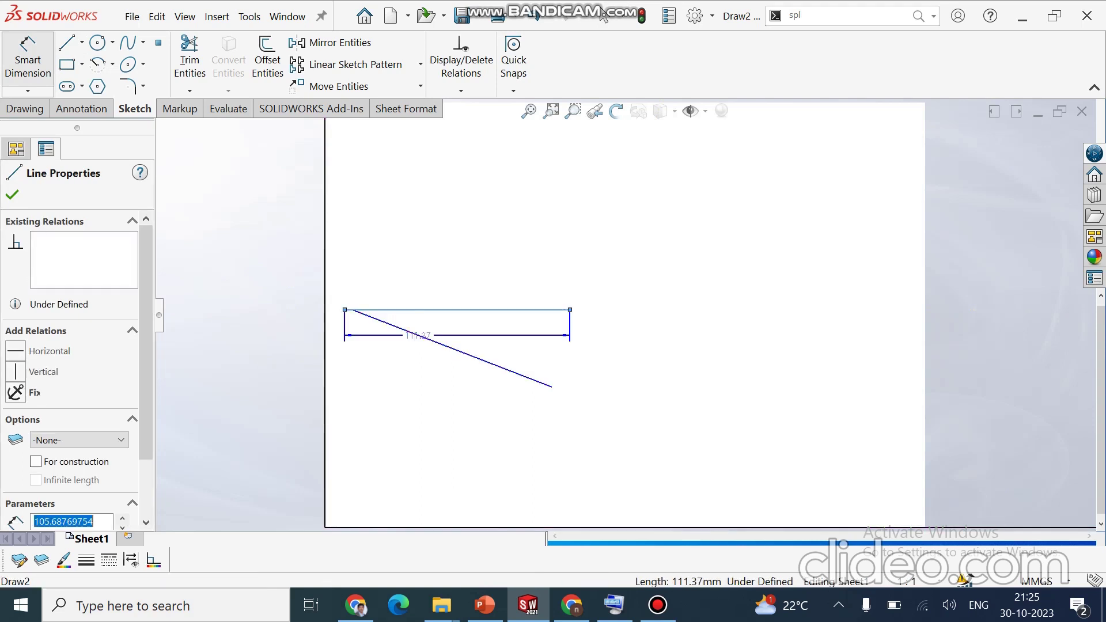
click(420, 326)
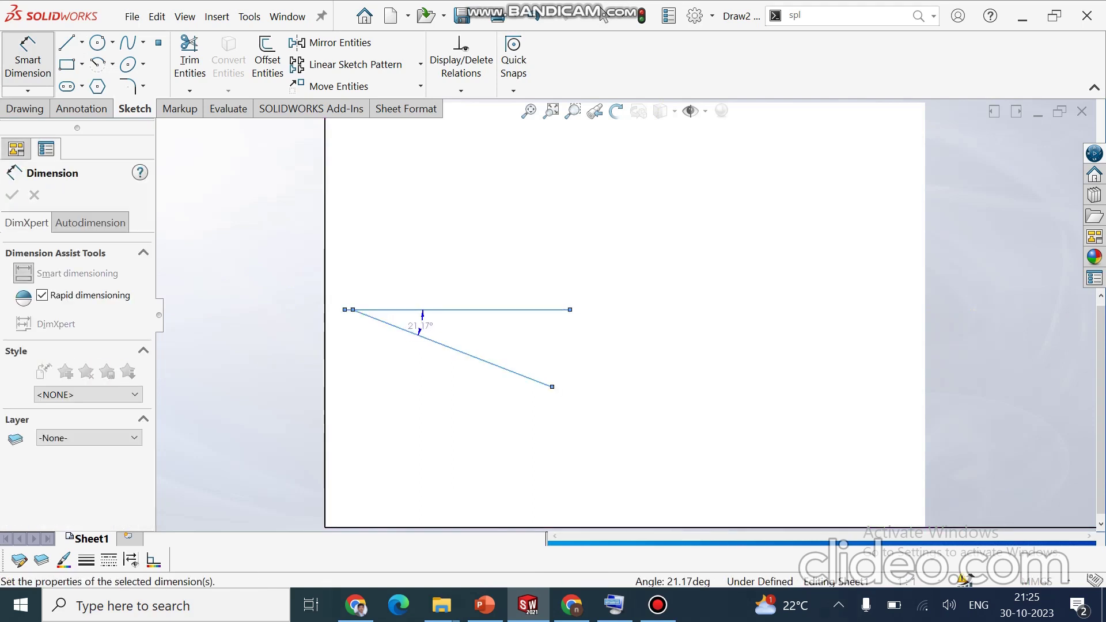
text(30)
key(Return)
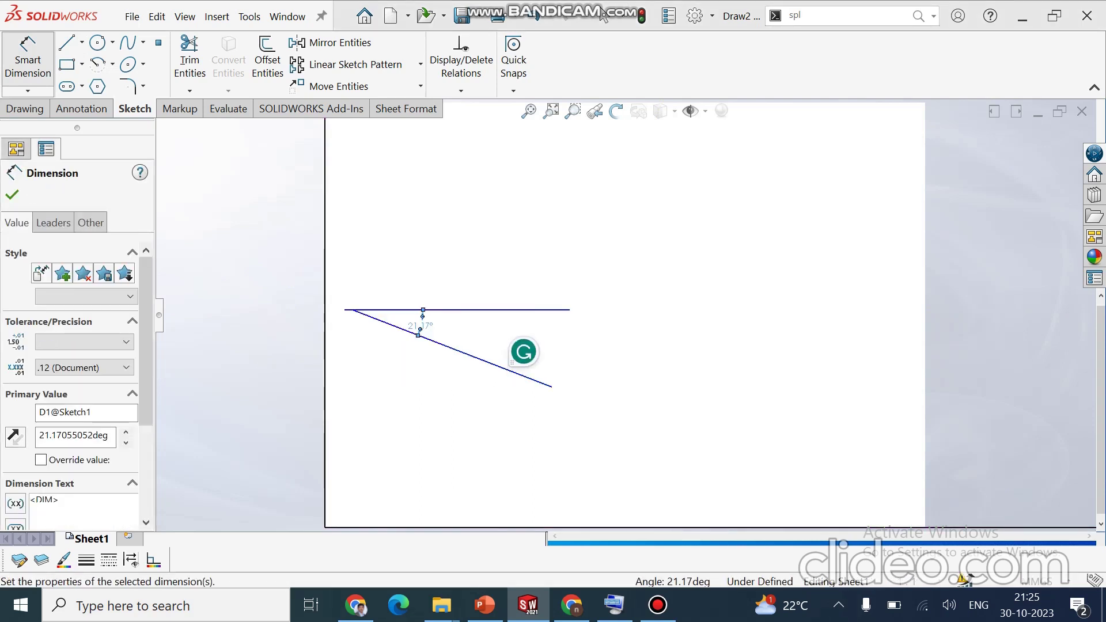
key(Escape)
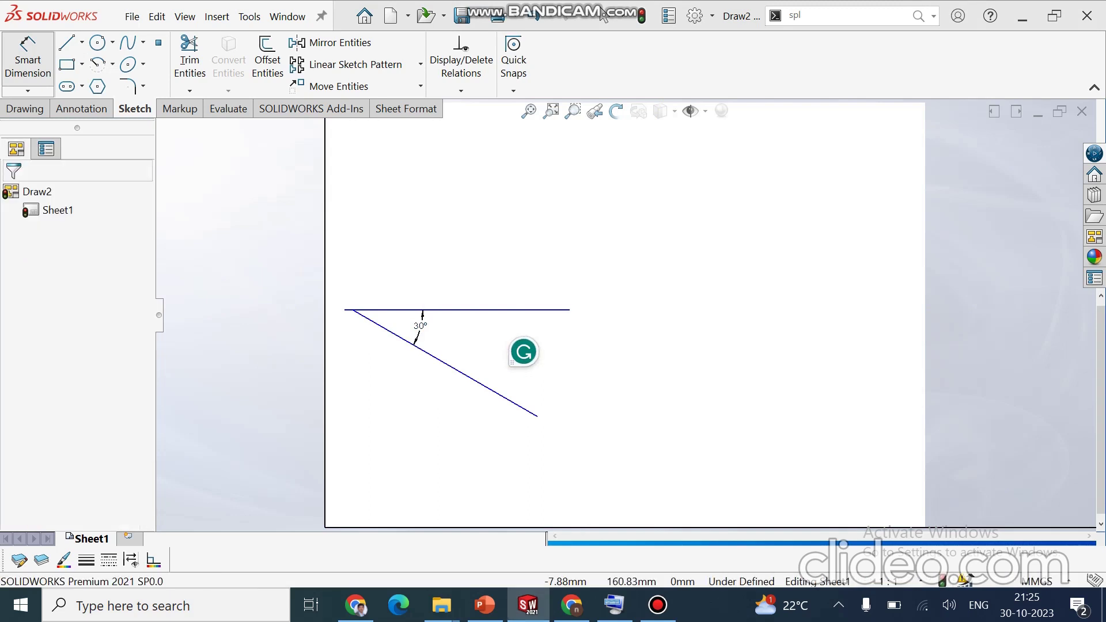
- Sketch a closed rectangle about 40 by 38 mm below the inclined line, with its upper side lying along that line
key(l)
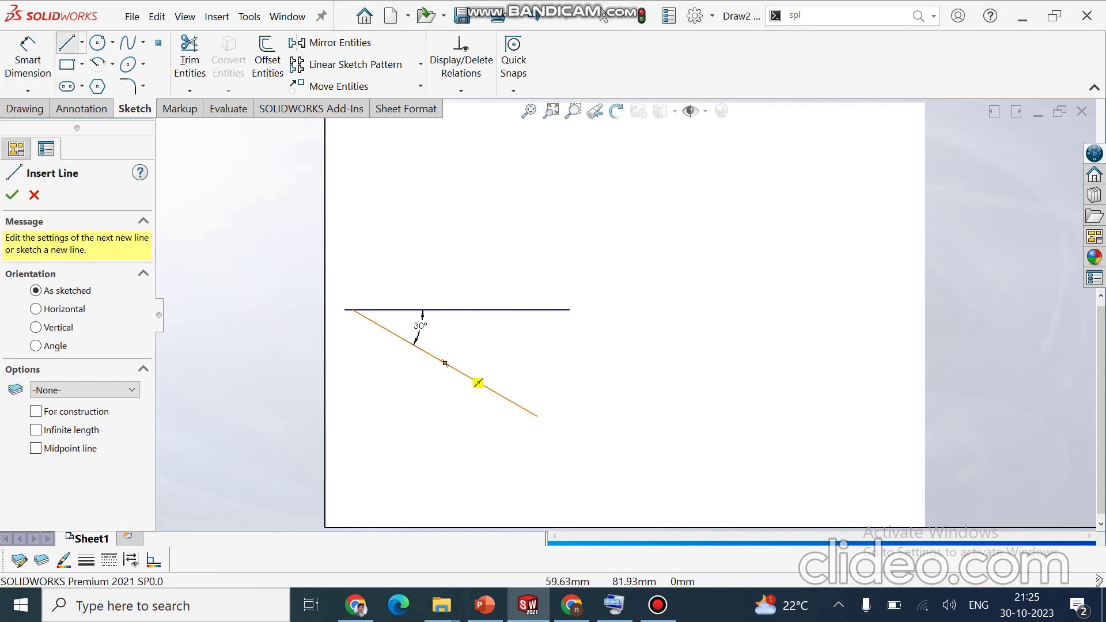
click(477, 383)
click(516, 403)
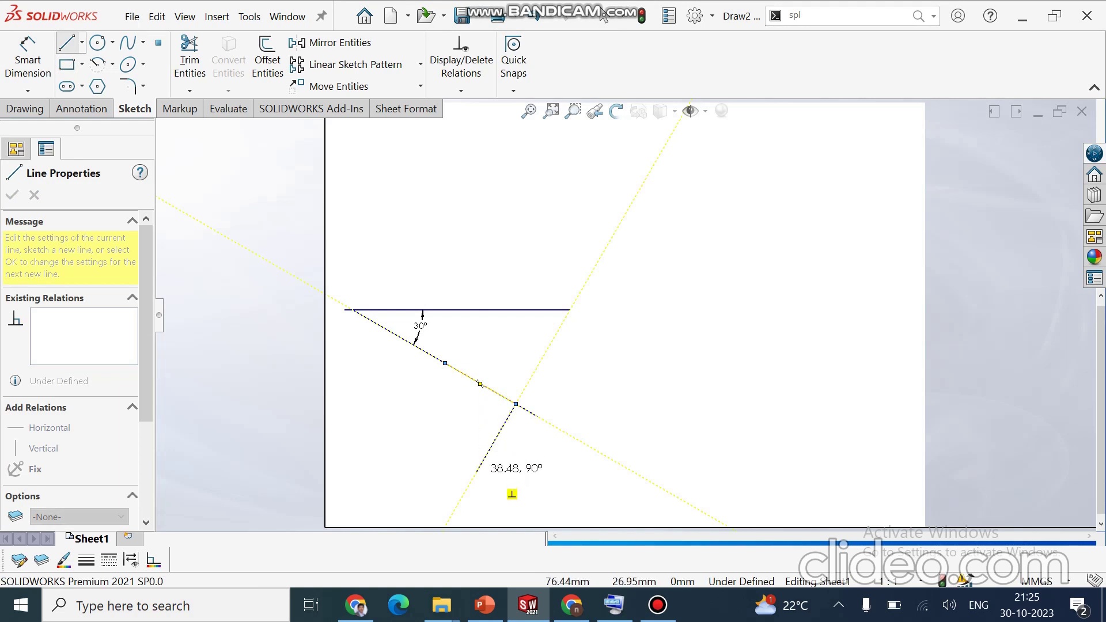
click(476, 471)
click(406, 430)
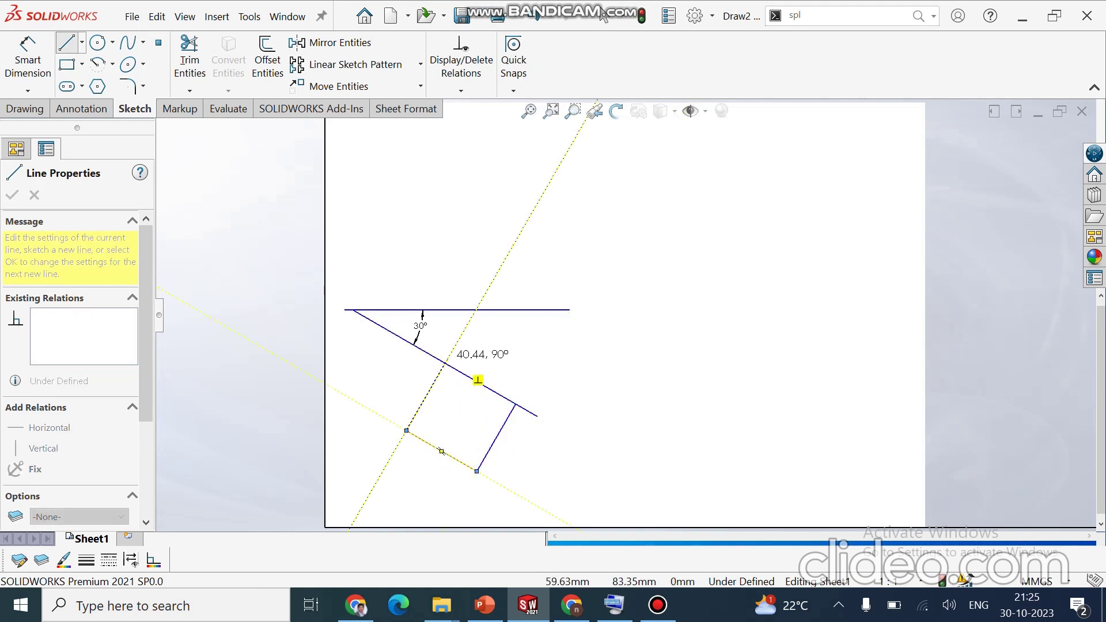
click(444, 363)
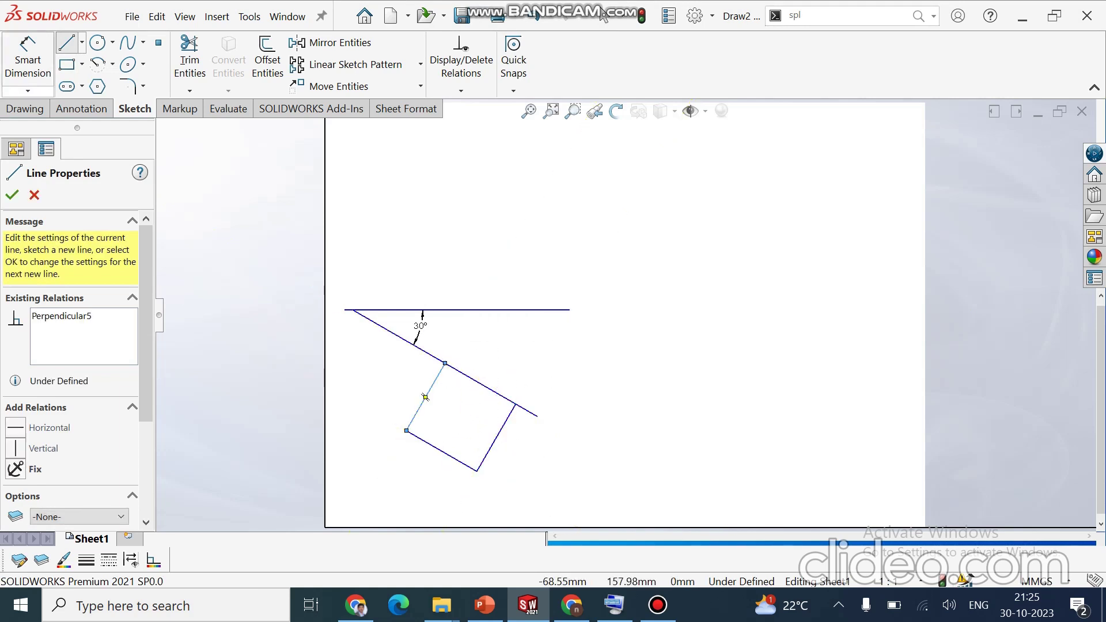
- Dimension the rectangle's lower side, parallel to the inclined line, and set it to 30 mm
click(28, 57)
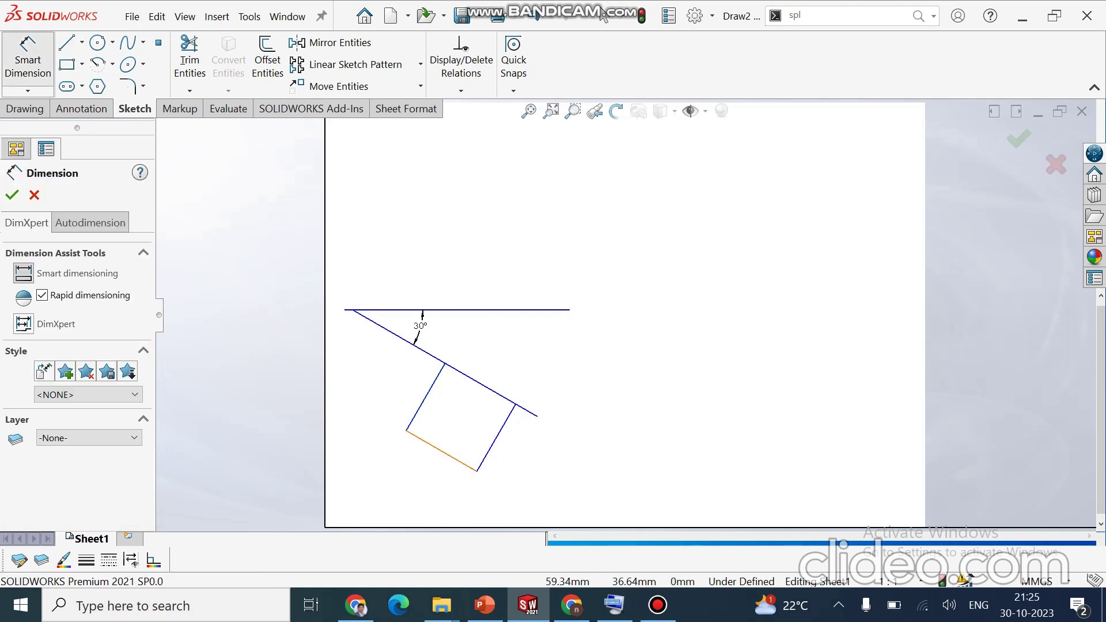
click(441, 451)
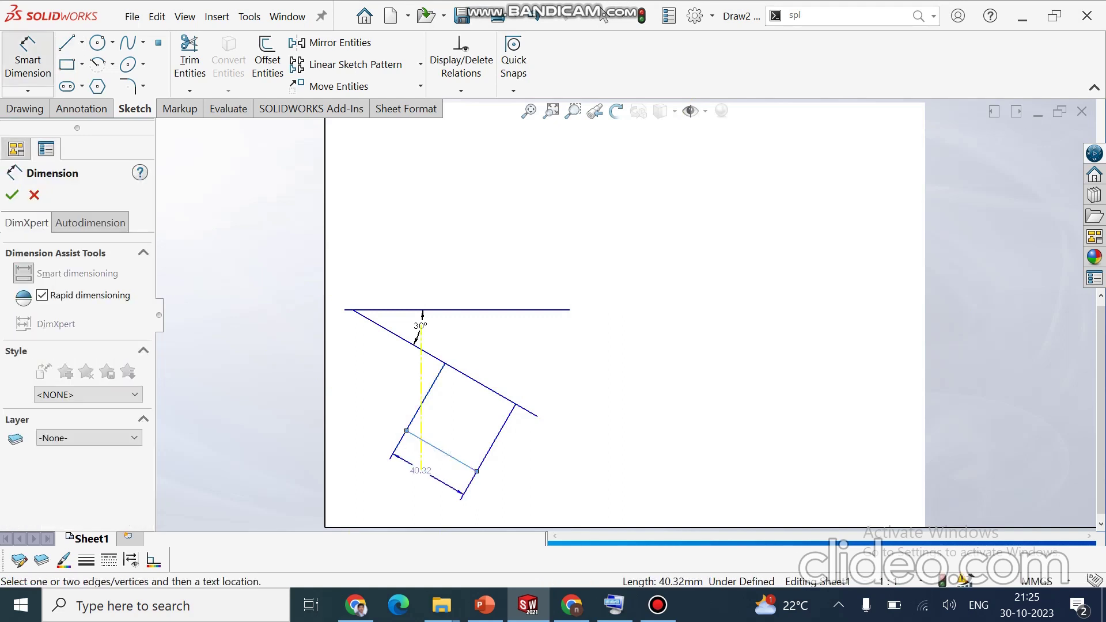
click(420, 470)
text(30)
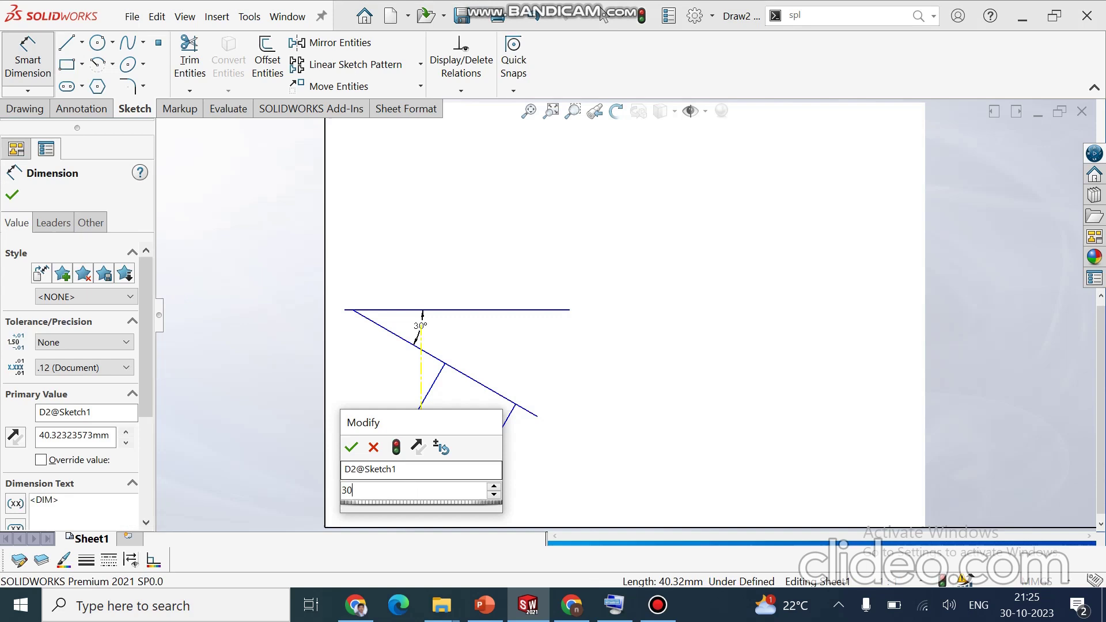
key(Return)
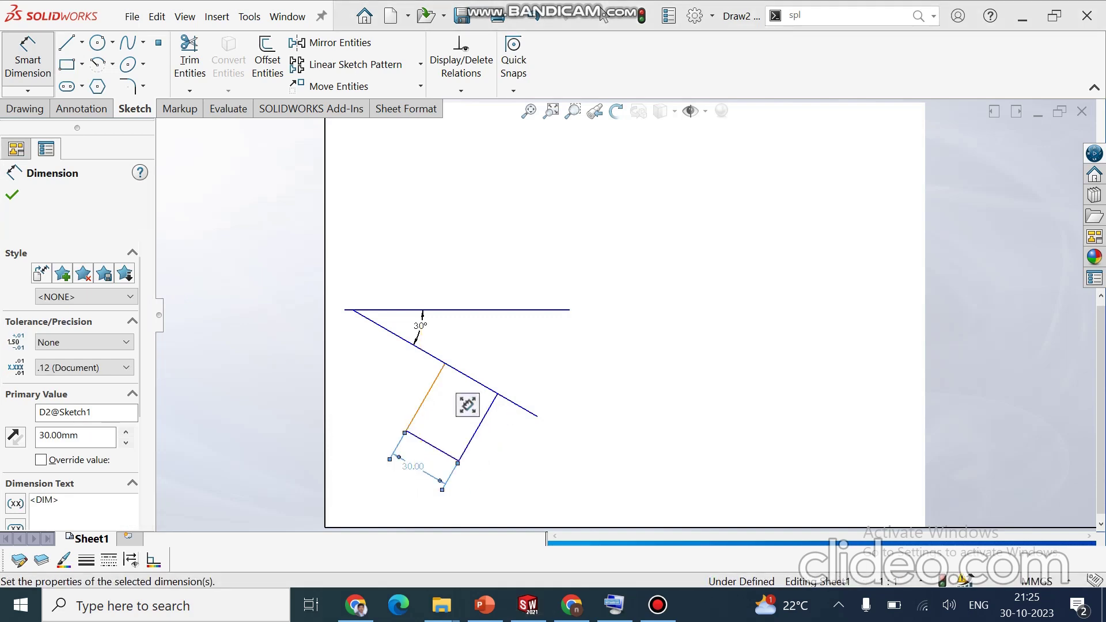
- Dimension the rectangle's left side, perpendicular to the inclined line, with an aligned dimension of 30 mm
click(425, 398)
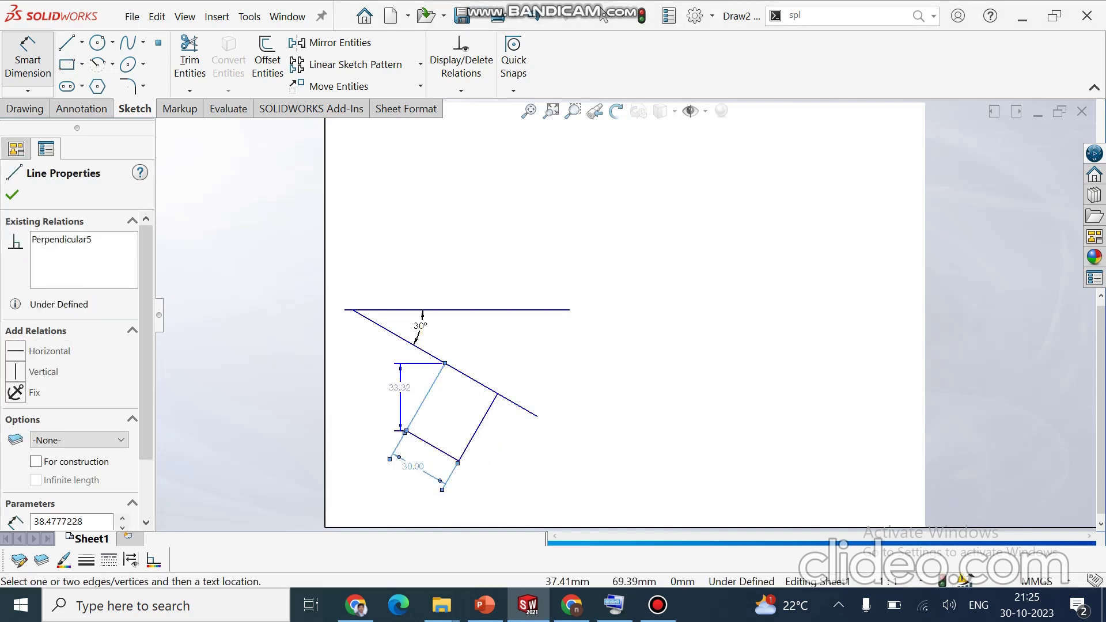
click(413, 385)
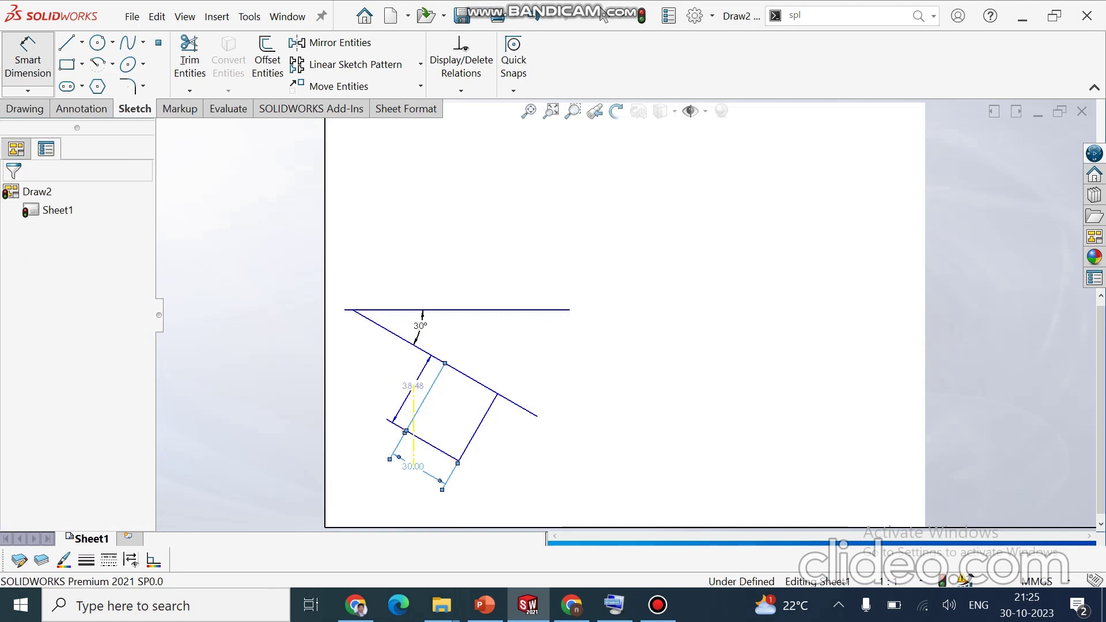
click(403, 391)
text(30)
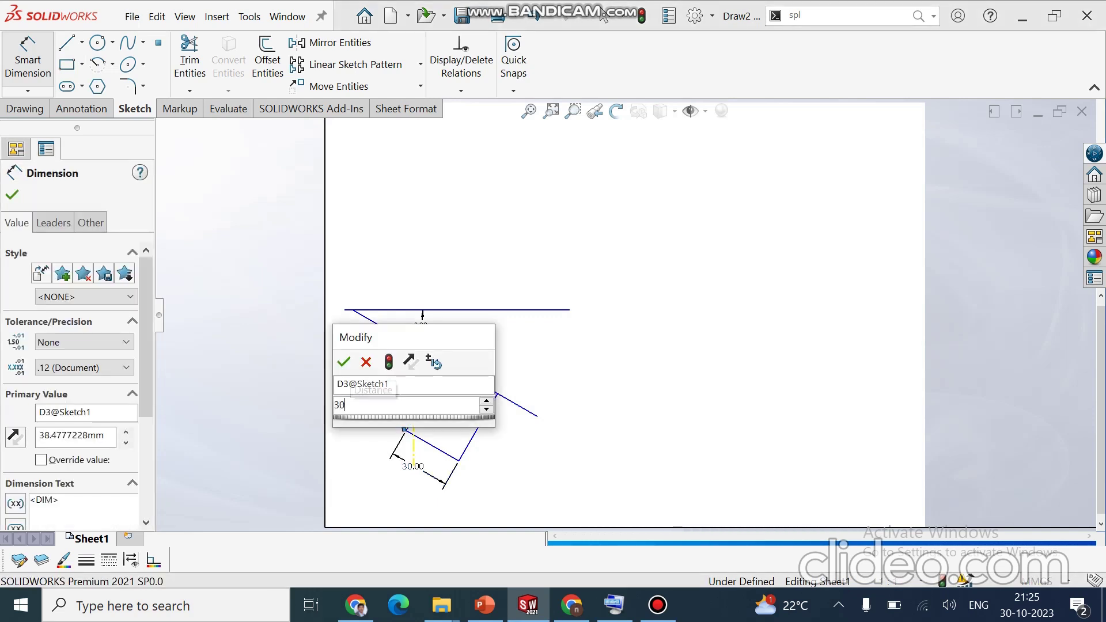
key(Return)
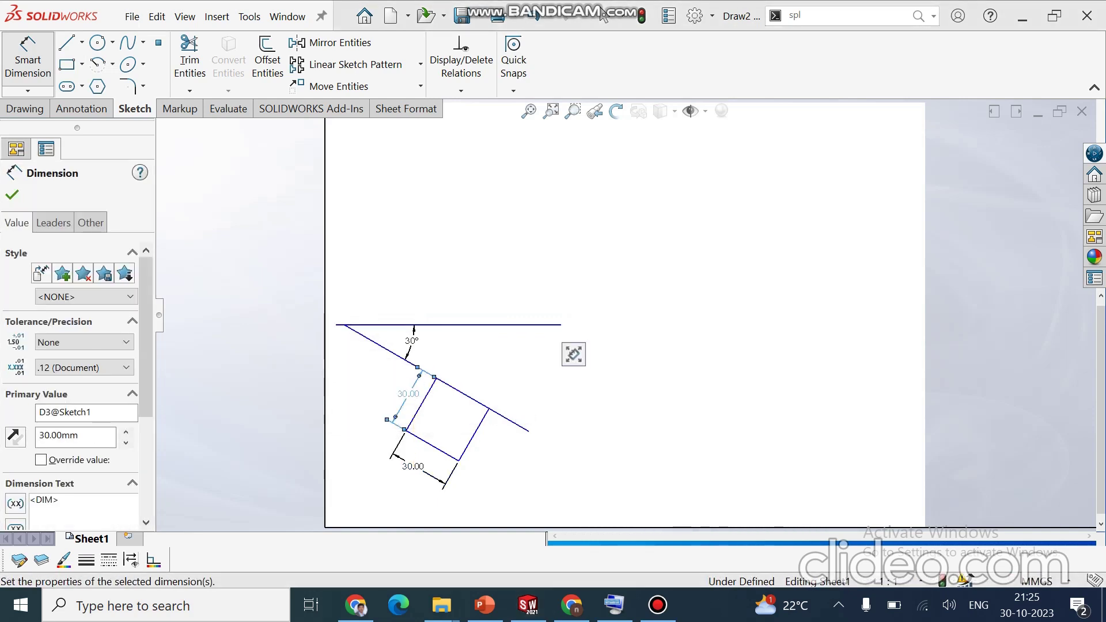
click(504, 394)
scroll(504, 394, down, 1)
key(Escape)
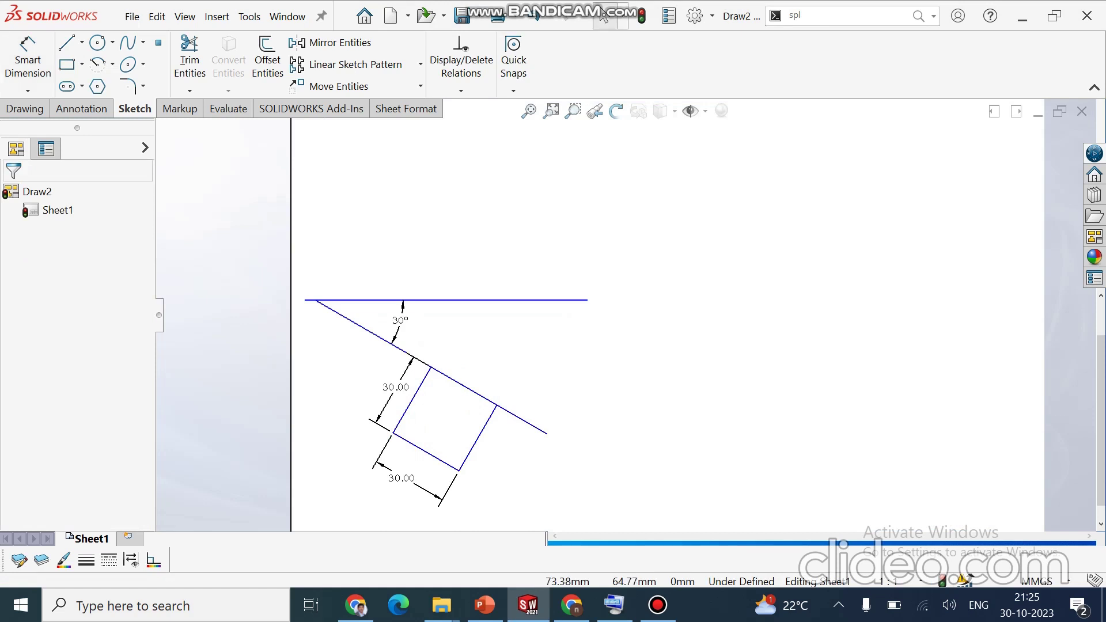
- Set the line thickness of the square's four sides to 0.5 mm
drag(358, 347, 506, 483)
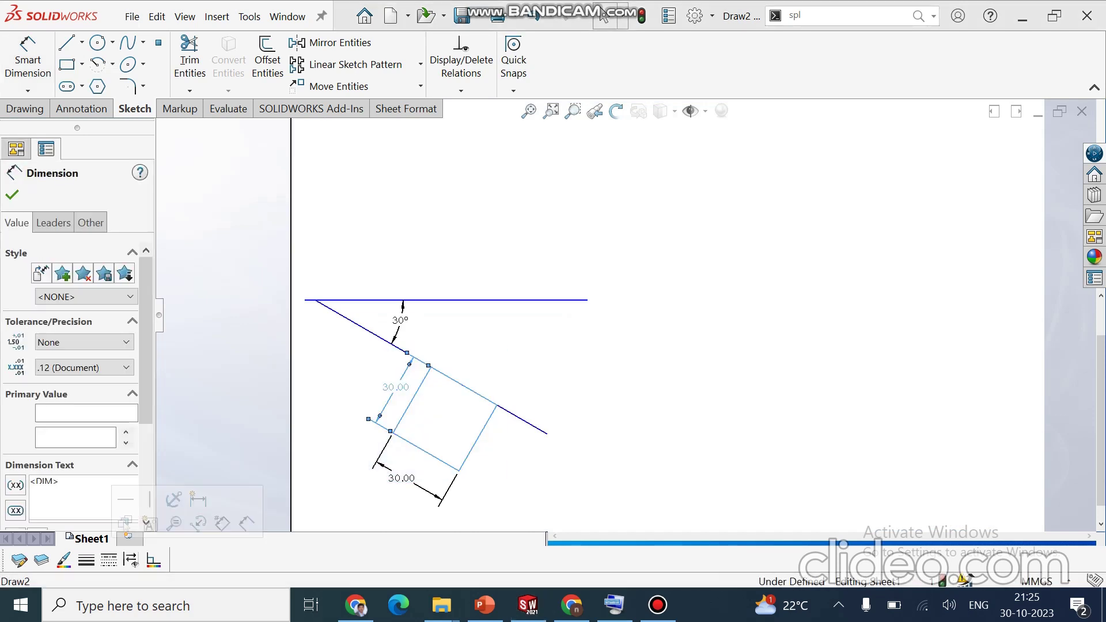
click(87, 561)
click(149, 481)
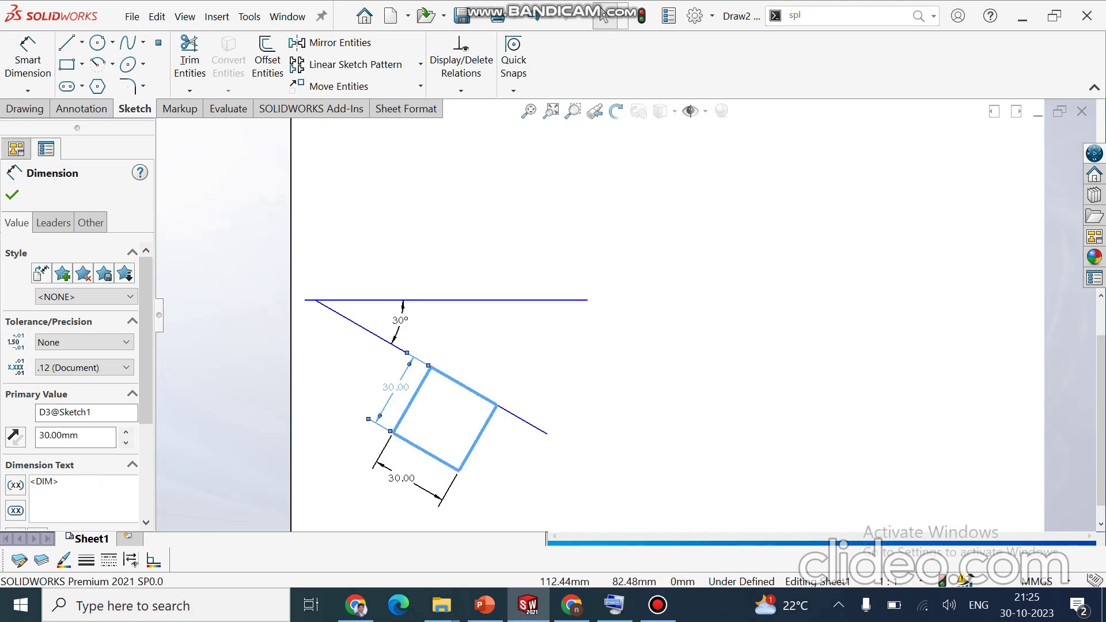
key(Escape)
- Sketch both diagonals of the square, connecting its opposite corners
click(67, 43)
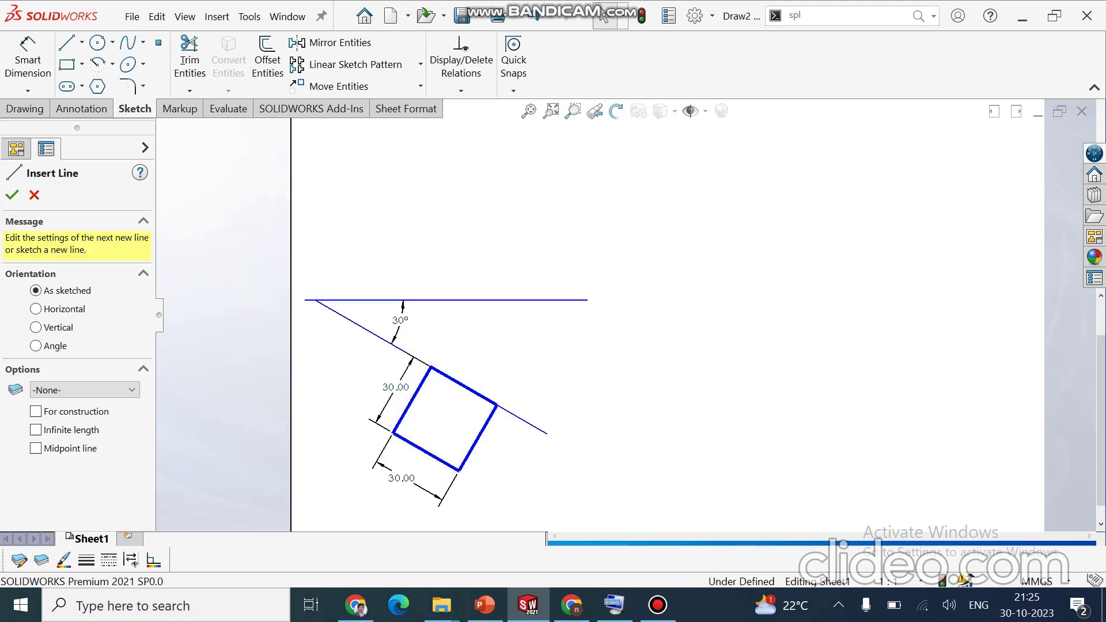
click(393, 433)
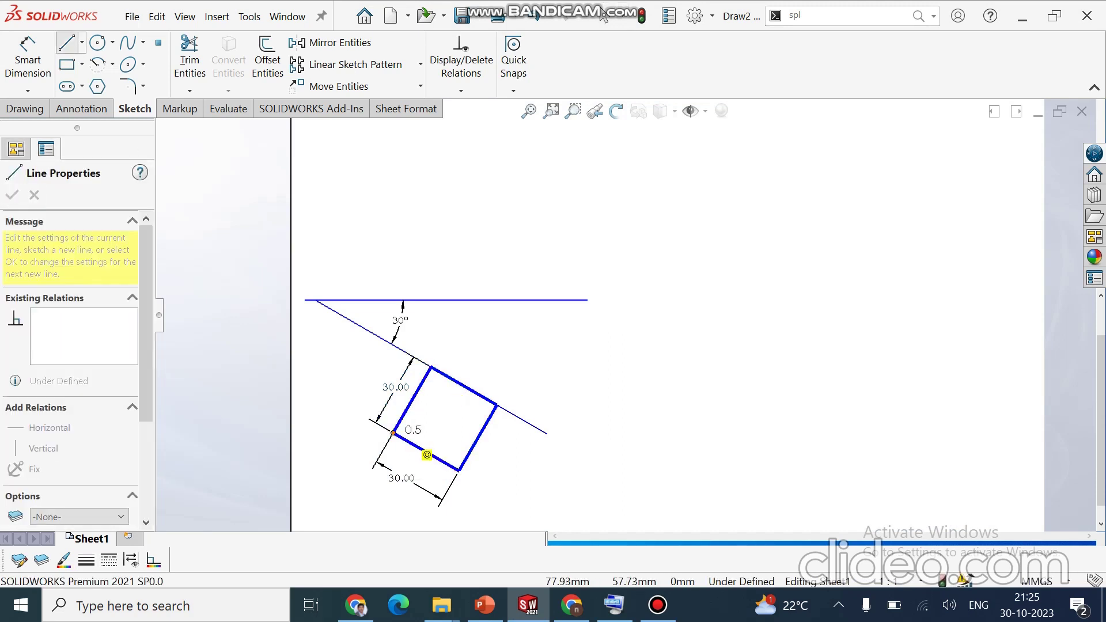
click(496, 405)
key(Escape)
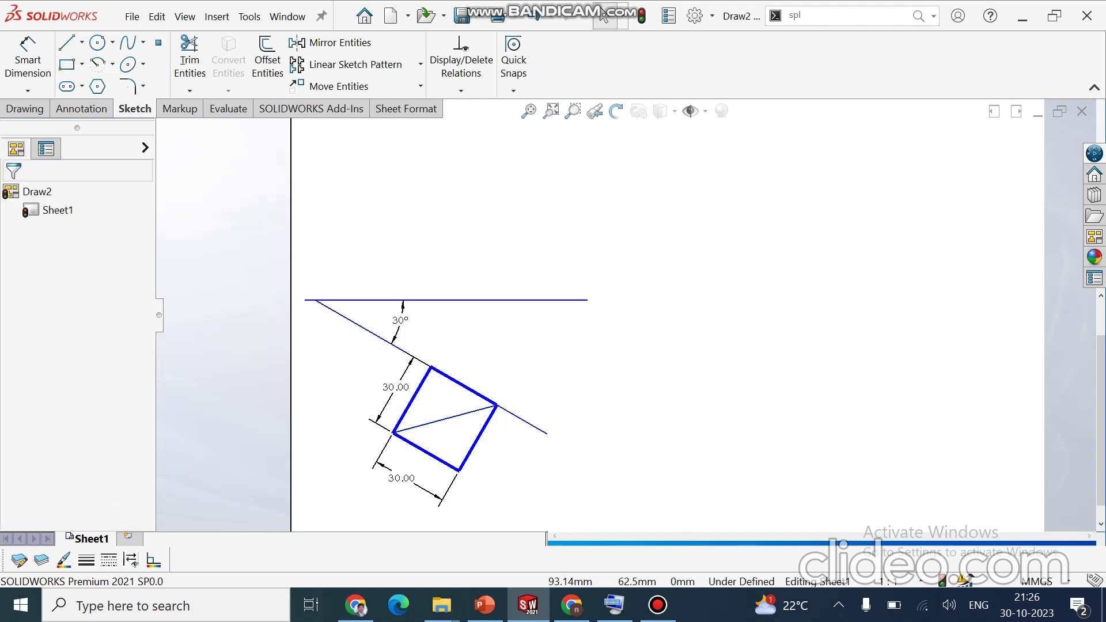
key(l)
click(431, 367)
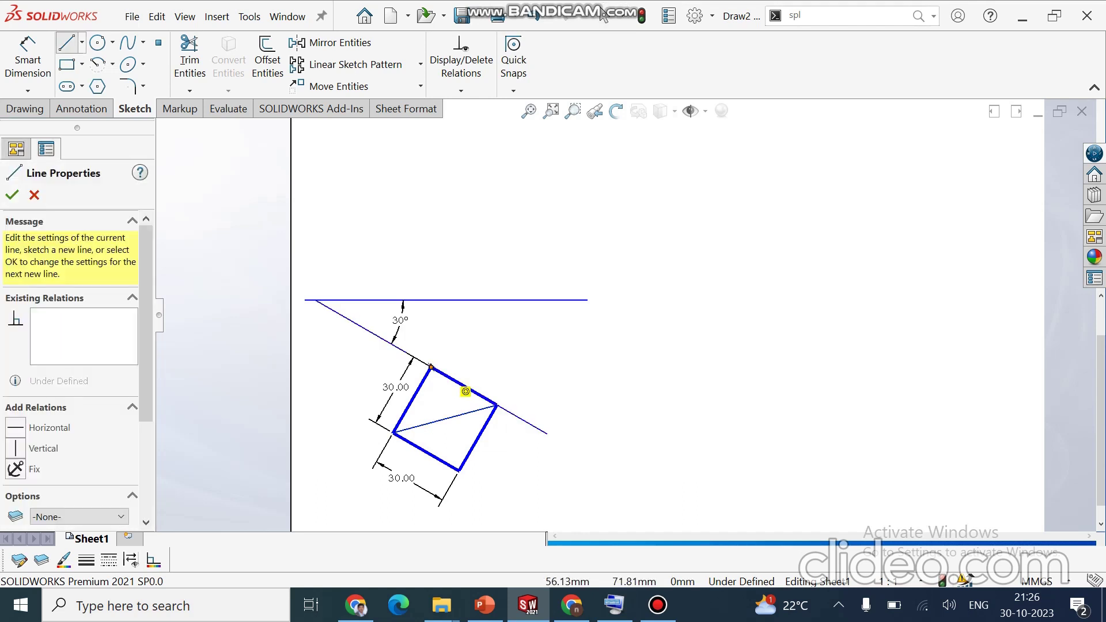
double_click(459, 470)
key(Escape)
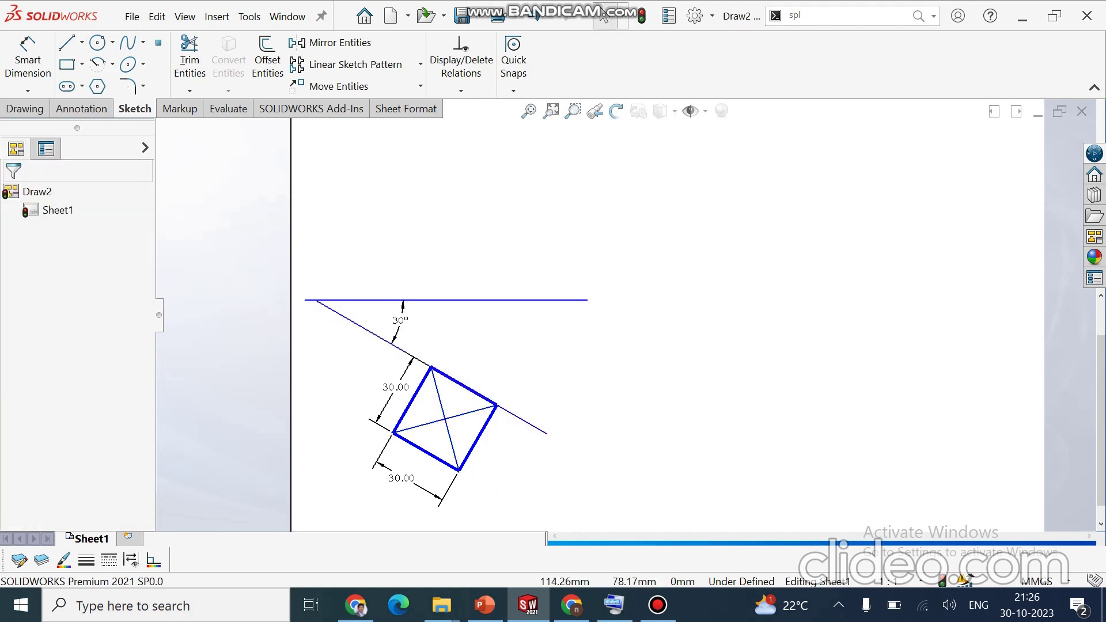
- Sketch a vertical line from the square's centre, where the diagonals cross, up to the horizontal reference line
key(l)
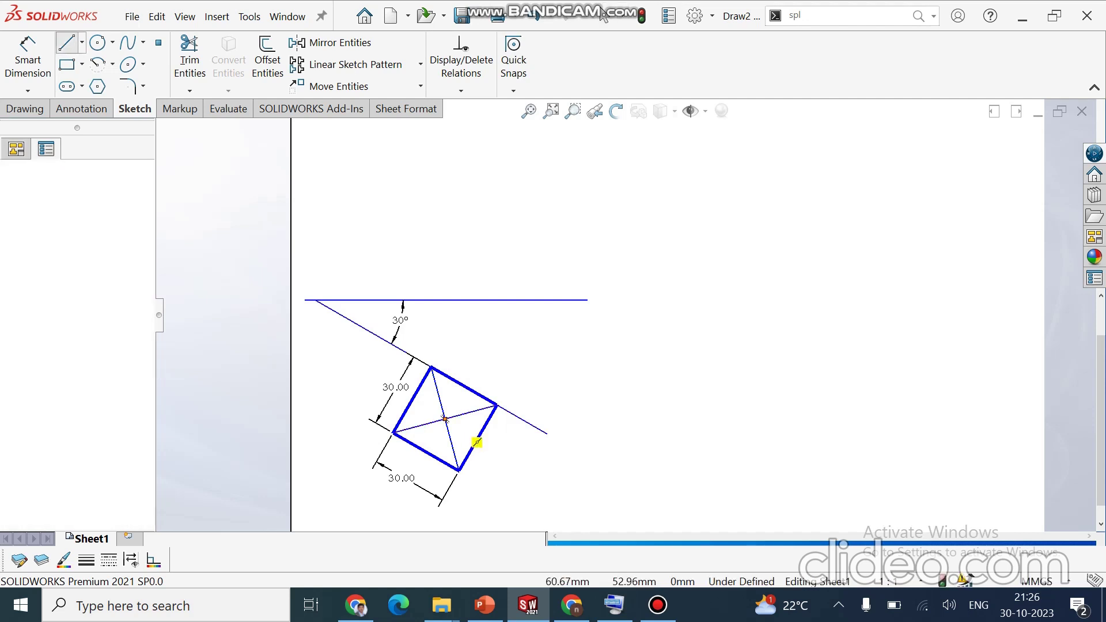
click(477, 442)
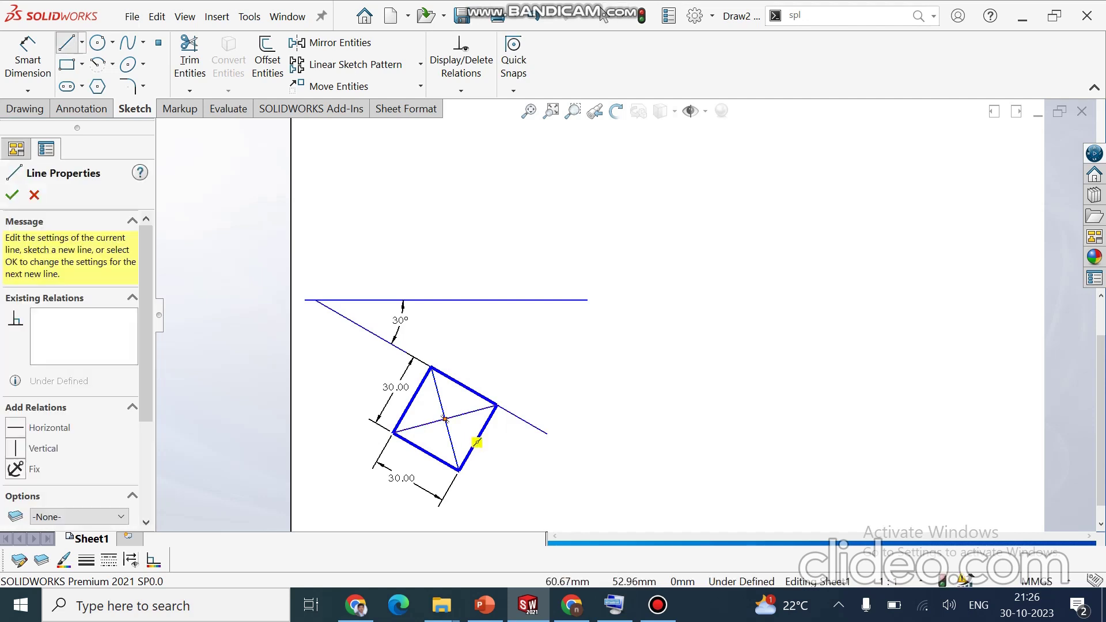
click(445, 299)
key(Escape)
key(Escape)
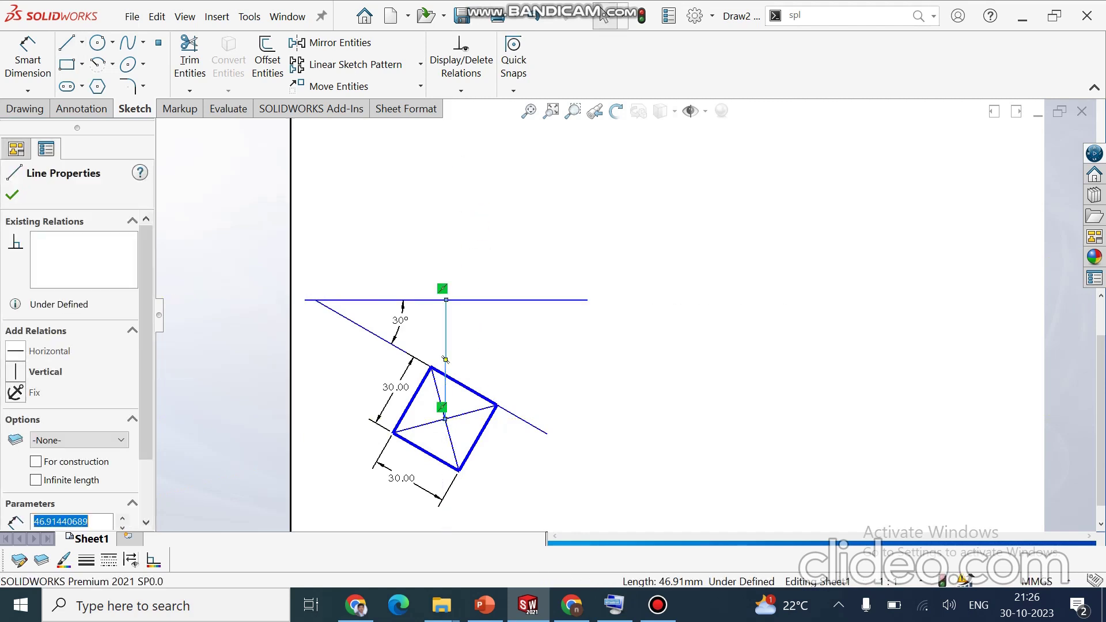
key(Escape)
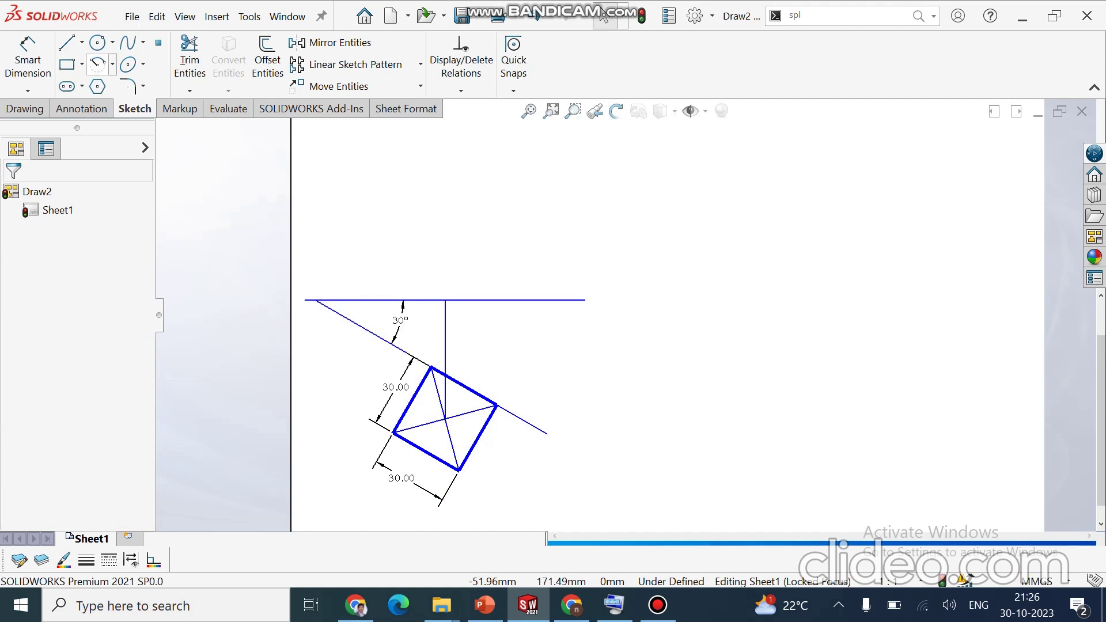
- Sketch a vertical axis line about 62 mm long upward from where the centre projector meets the horizontal reference line
click(67, 42)
click(445, 300)
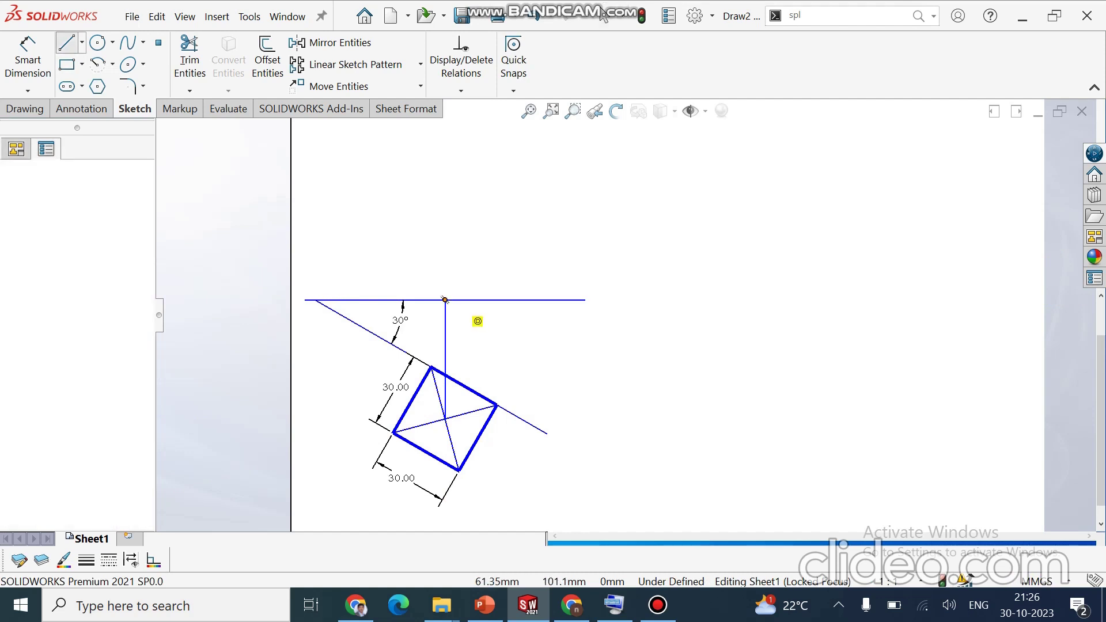
click(445, 143)
key(Escape)
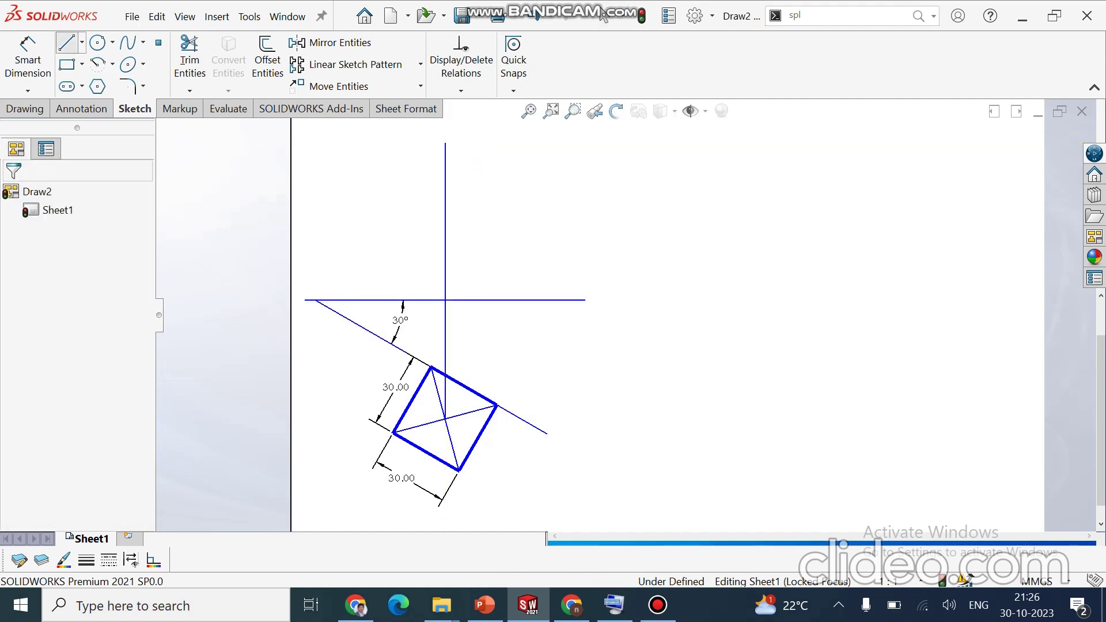
- Dimension the vertical axis line above the reference line and set its length to 50 mm
key(d)
click(445, 222)
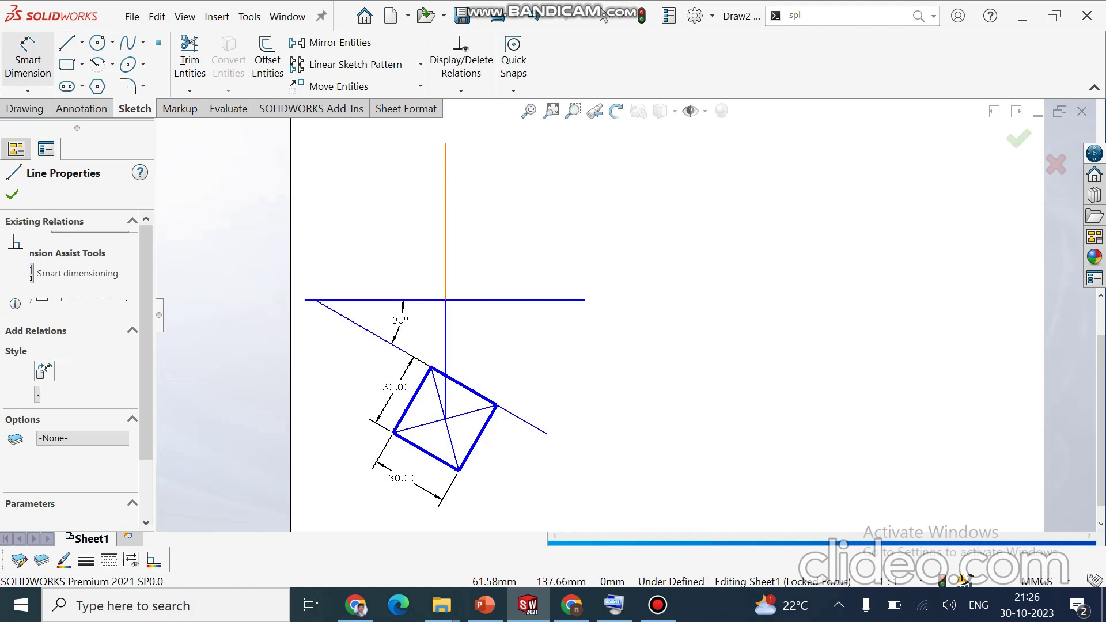
click(332, 217)
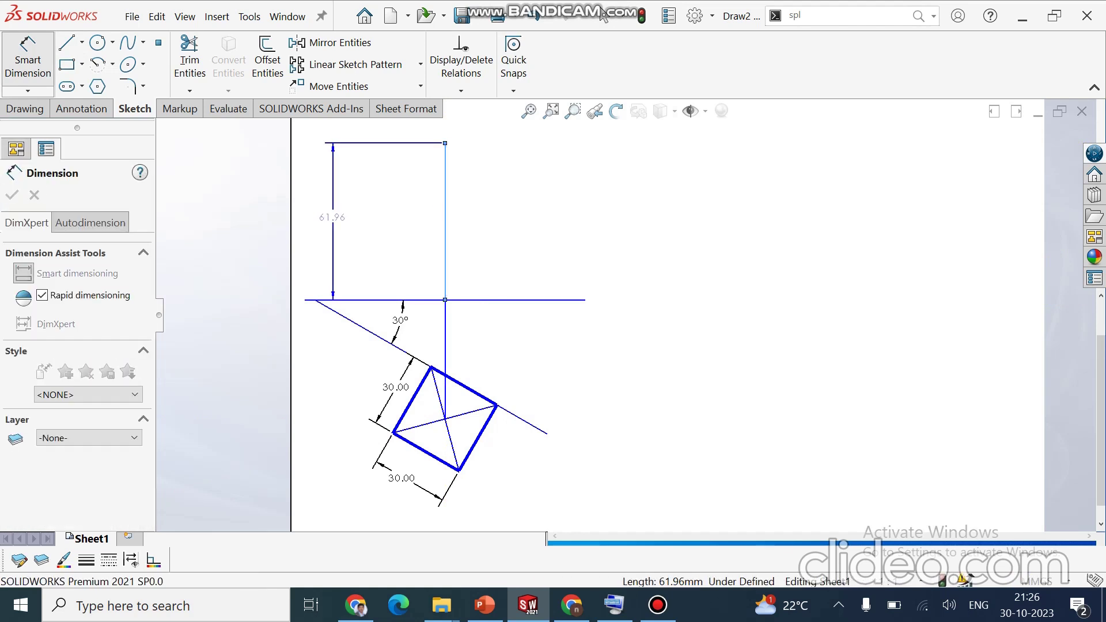
click(332, 217)
text(50)
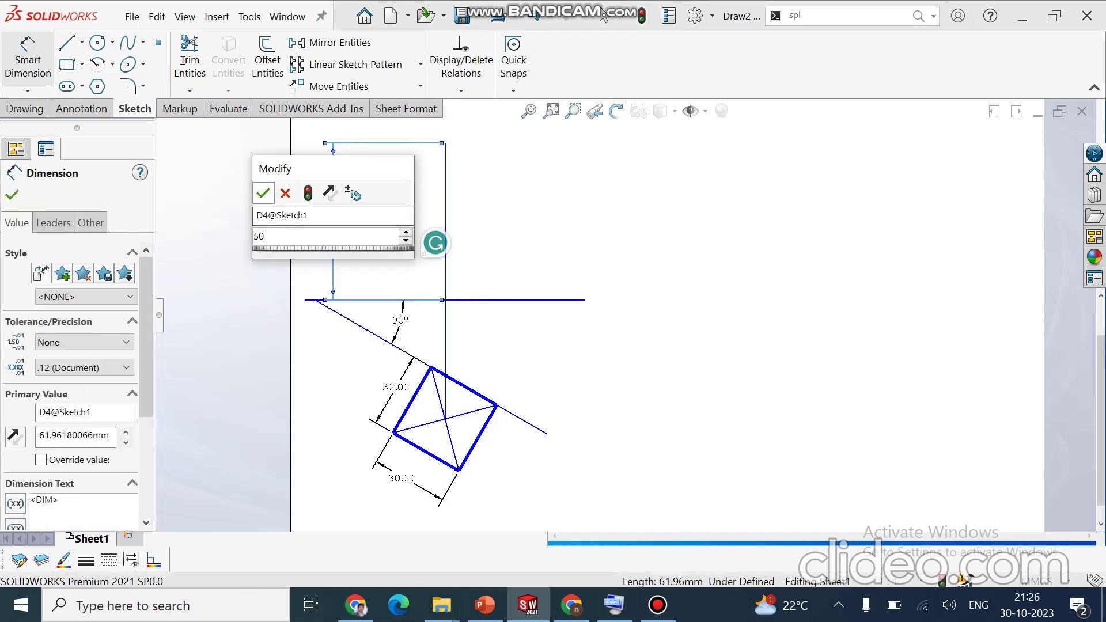
key(Return)
key(Escape)
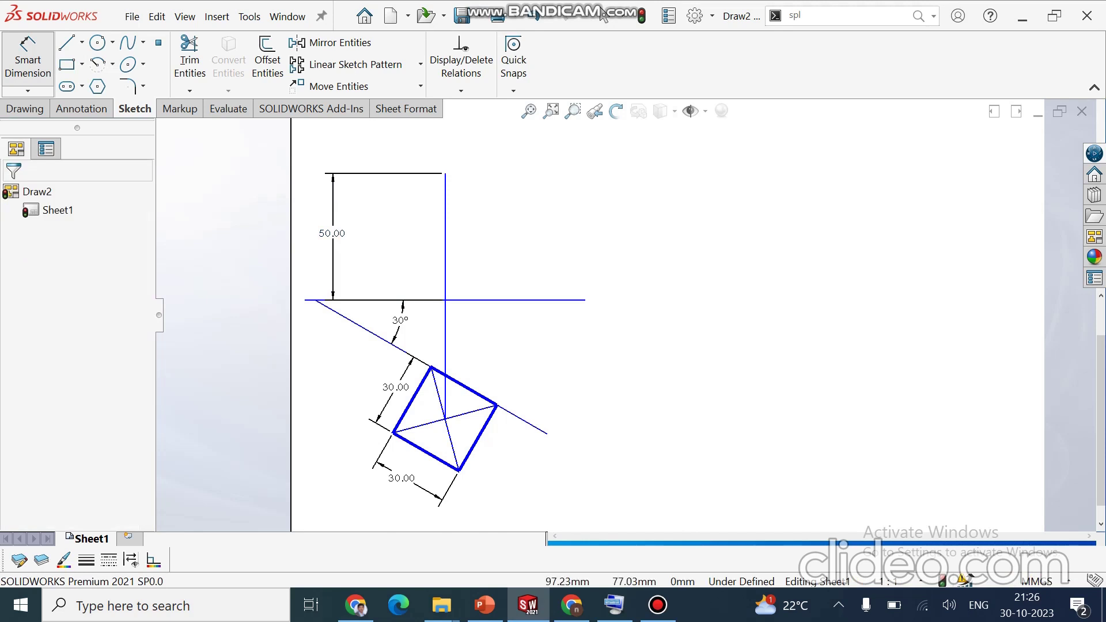
- Sketch a connected outline from the square's leftmost corner up to the axis line's top level, across, and down through the reference line to the rightmost corner
key(l)
click(393, 432)
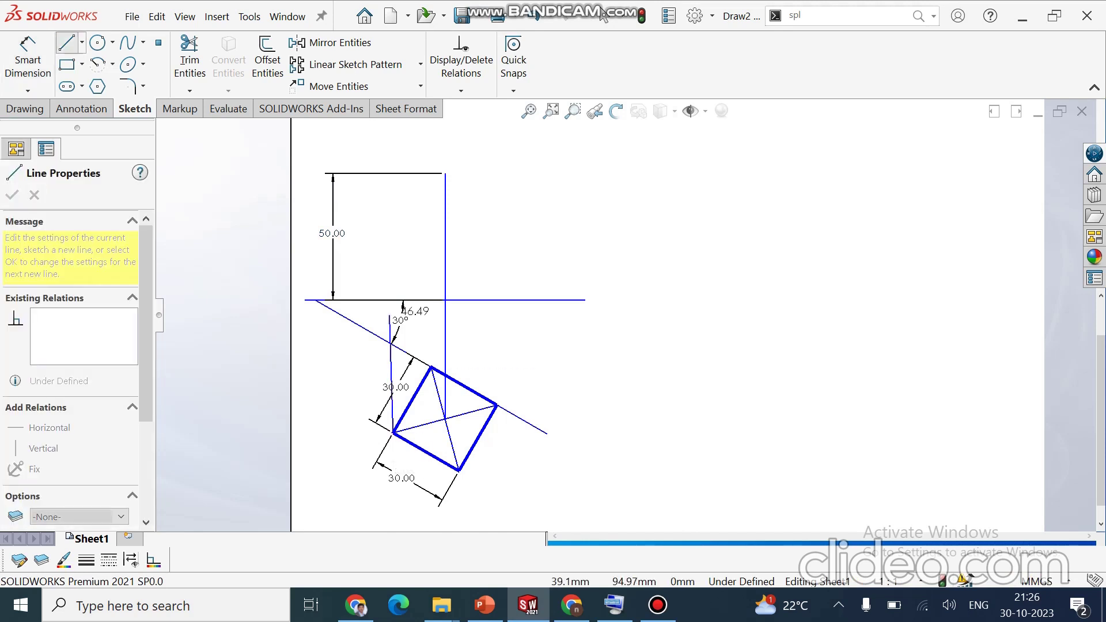
click(392, 300)
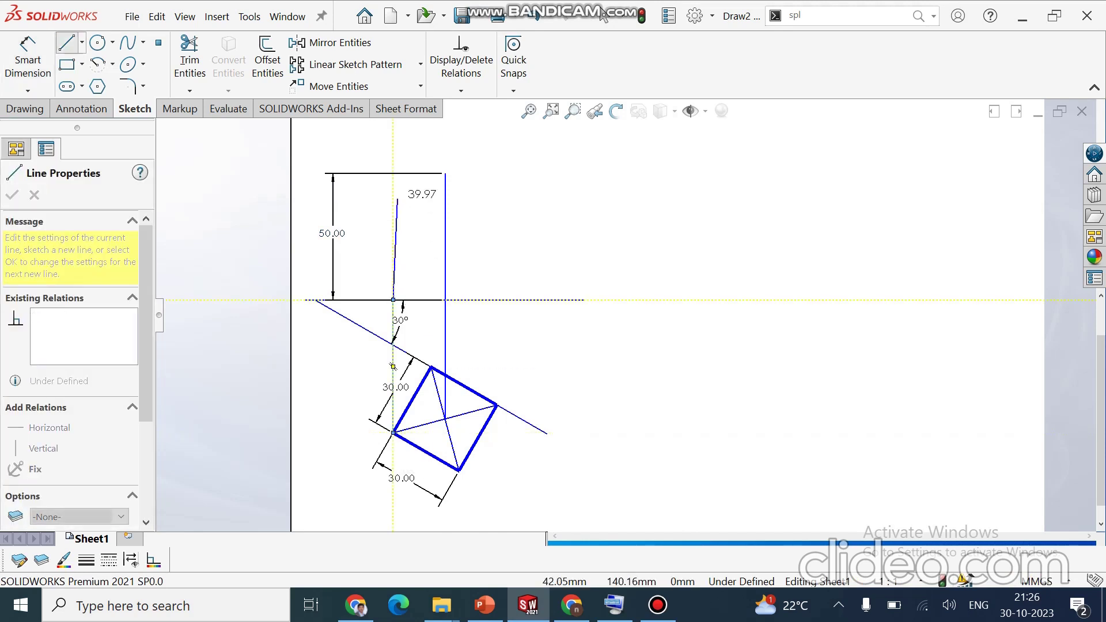
click(392, 173)
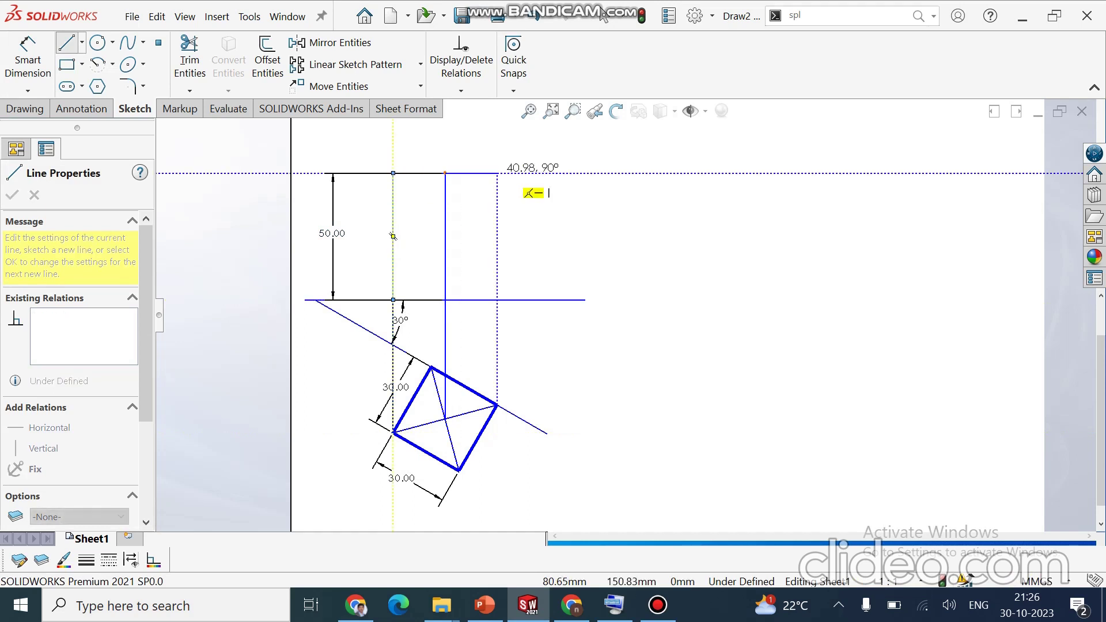
click(496, 173)
click(496, 300)
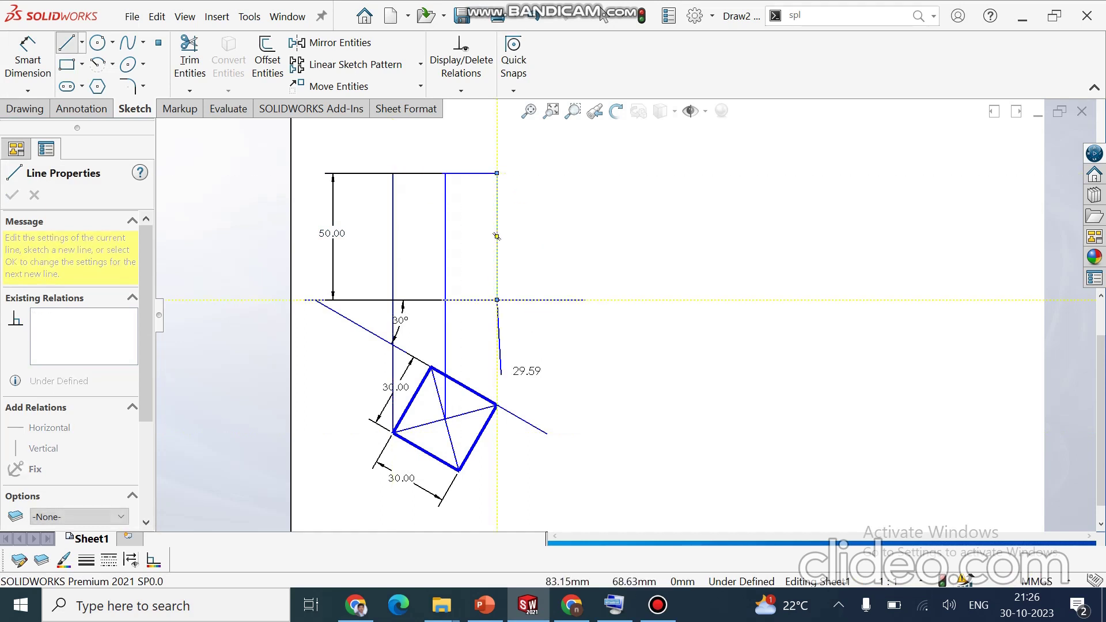
click(496, 405)
key(Escape)
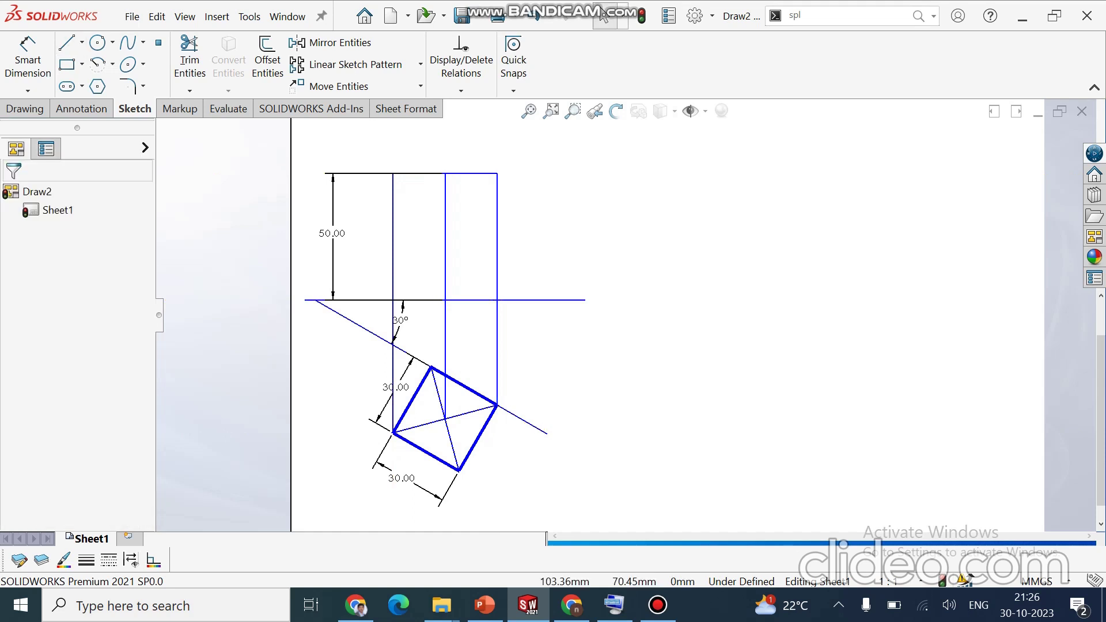
- Project the square's lowest corner vertically to the reference line and on to the front view's top edge
key(l)
click(458, 470)
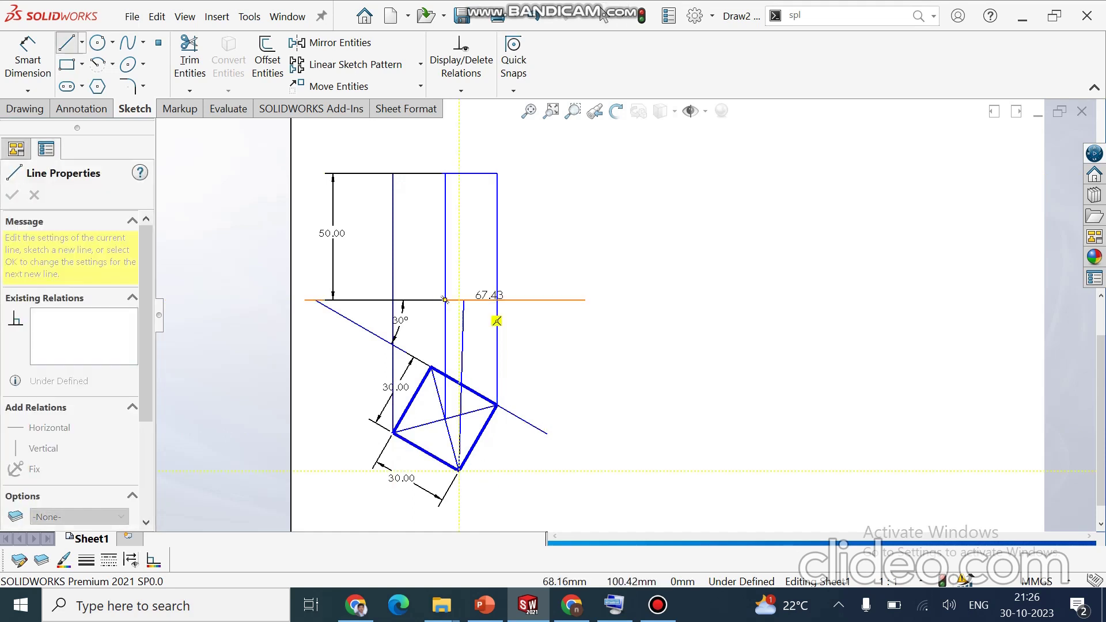
click(459, 299)
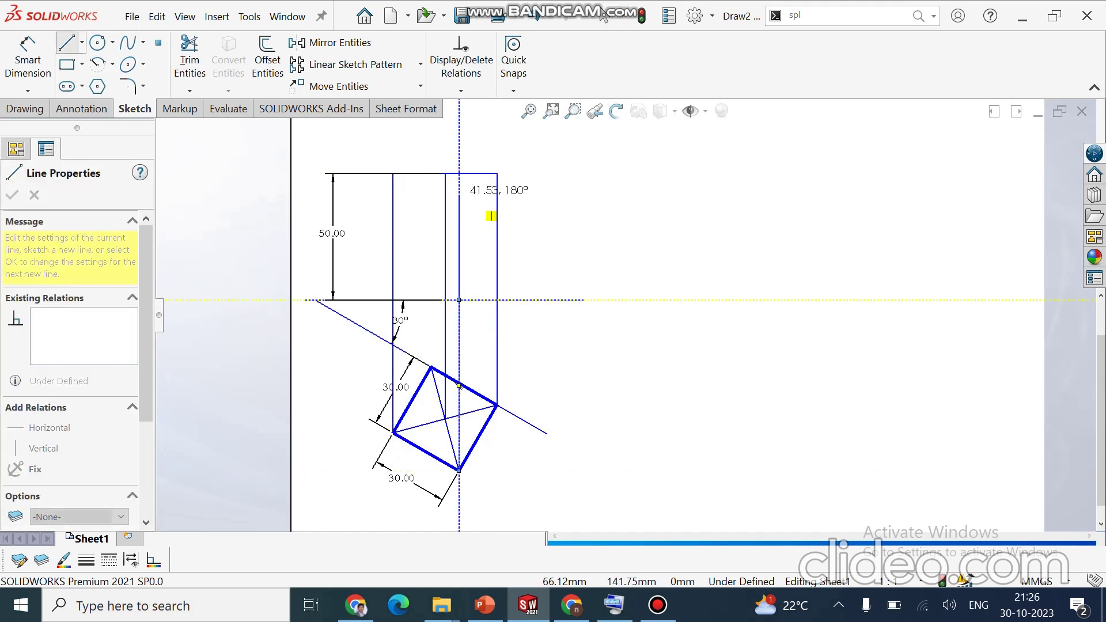
click(459, 173)
key(Escape)
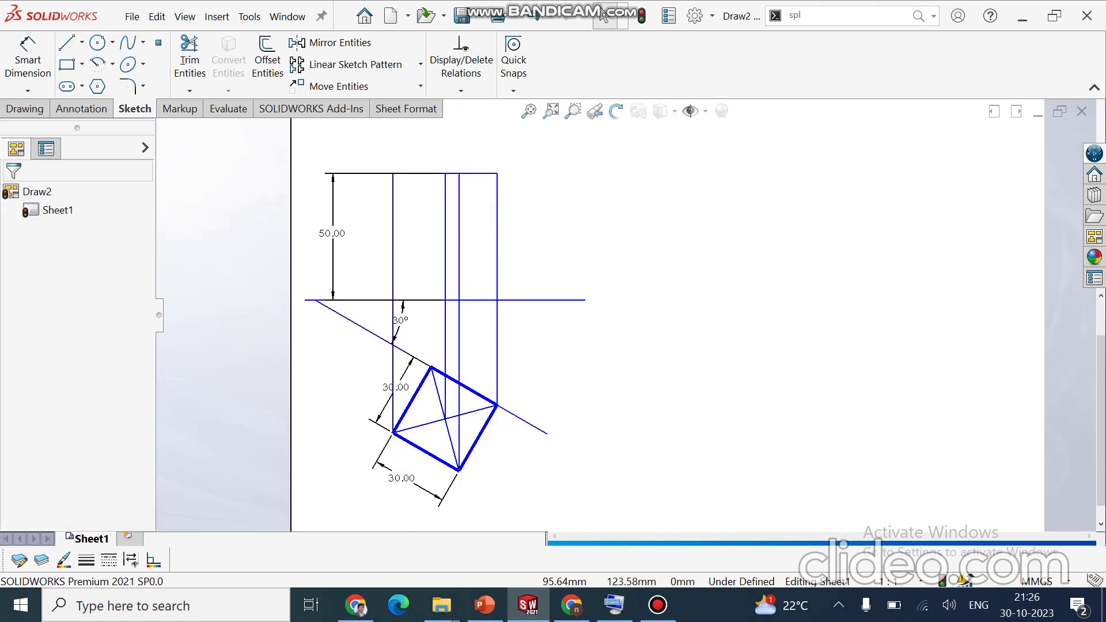
- Project the square's uppermost corner vertically to the reference line and on to the front view's top edge
key(Return)
click(432, 367)
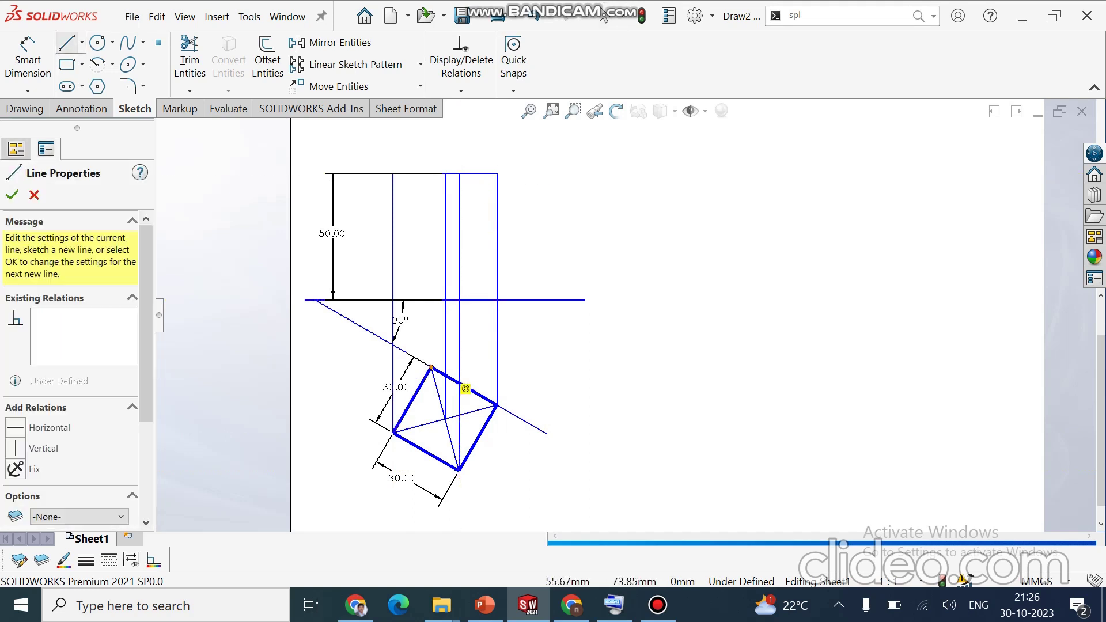
click(432, 299)
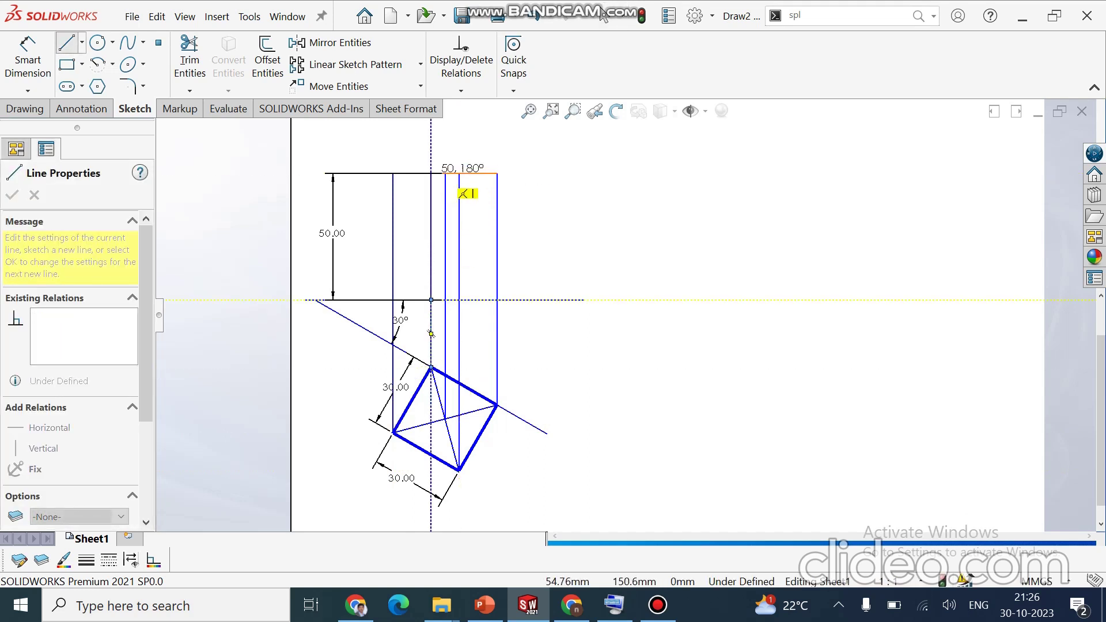
click(431, 173)
key(Escape)
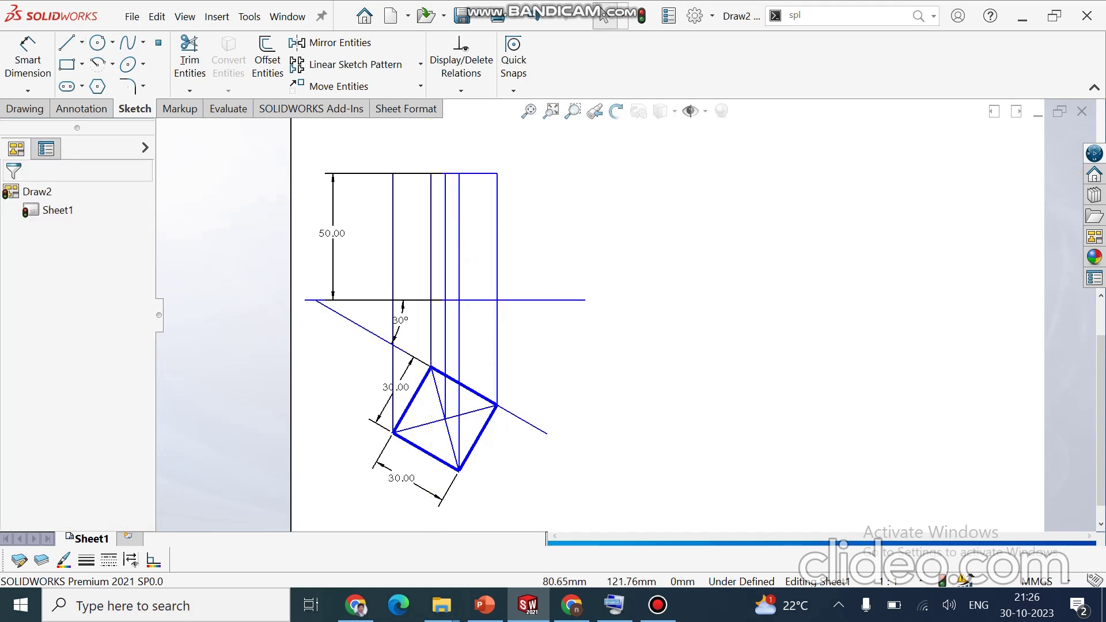
- Sketch the front view's base edge along the reference line, between its left and right vertical edges
key(l)
click(425, 320)
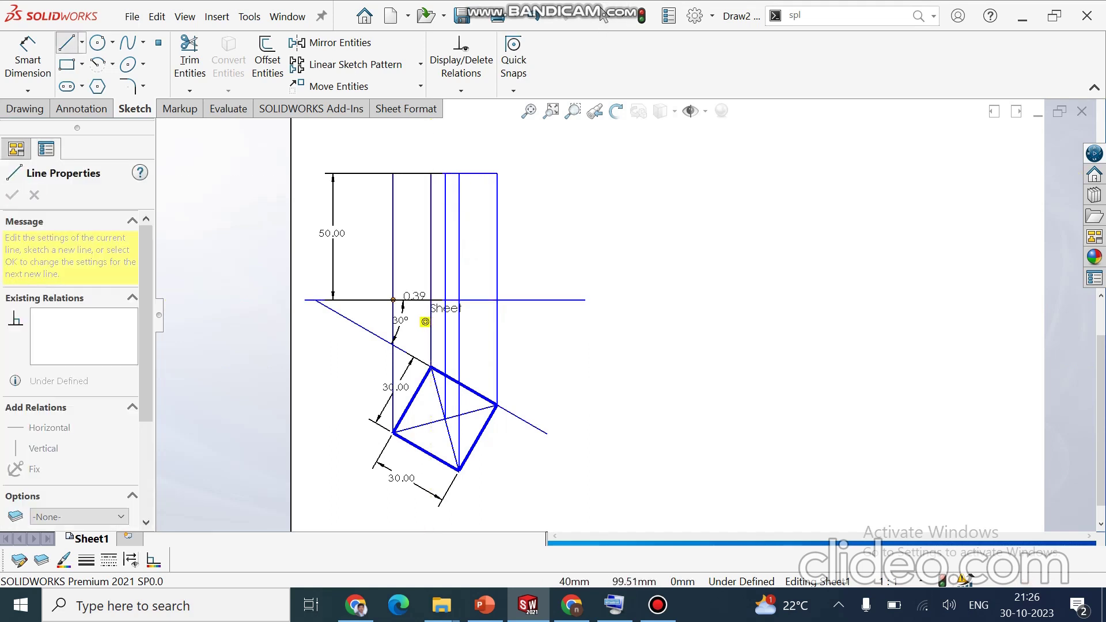
click(525, 315)
key(Escape)
key(Escape)
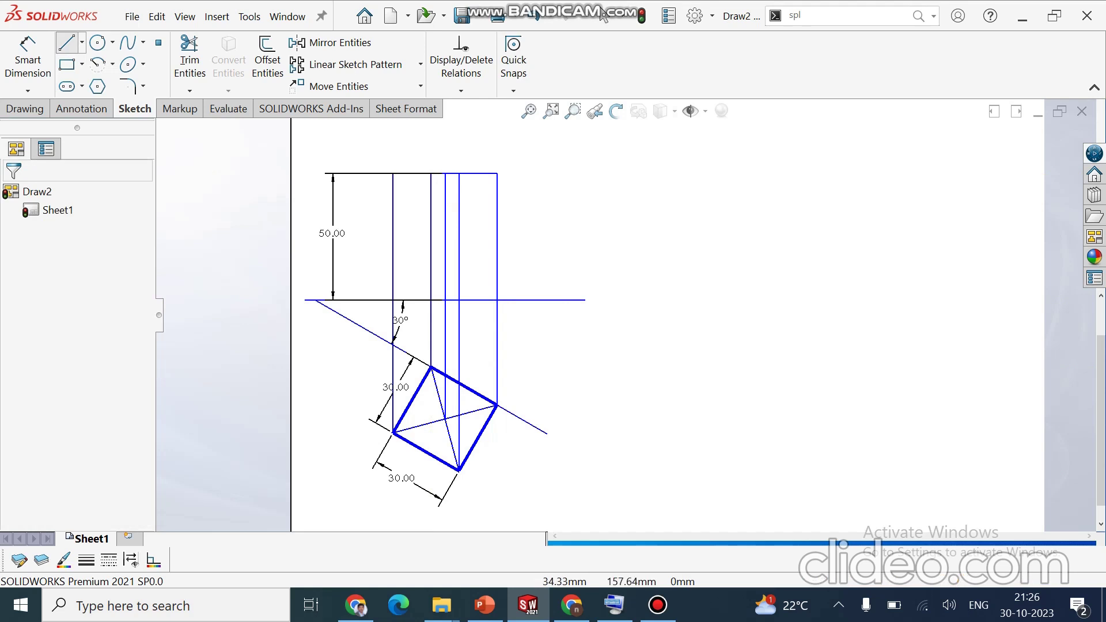
- Set the line thickness of all the front view's lines above the reference line to 0.5 mm
drag(376, 152, 506, 315)
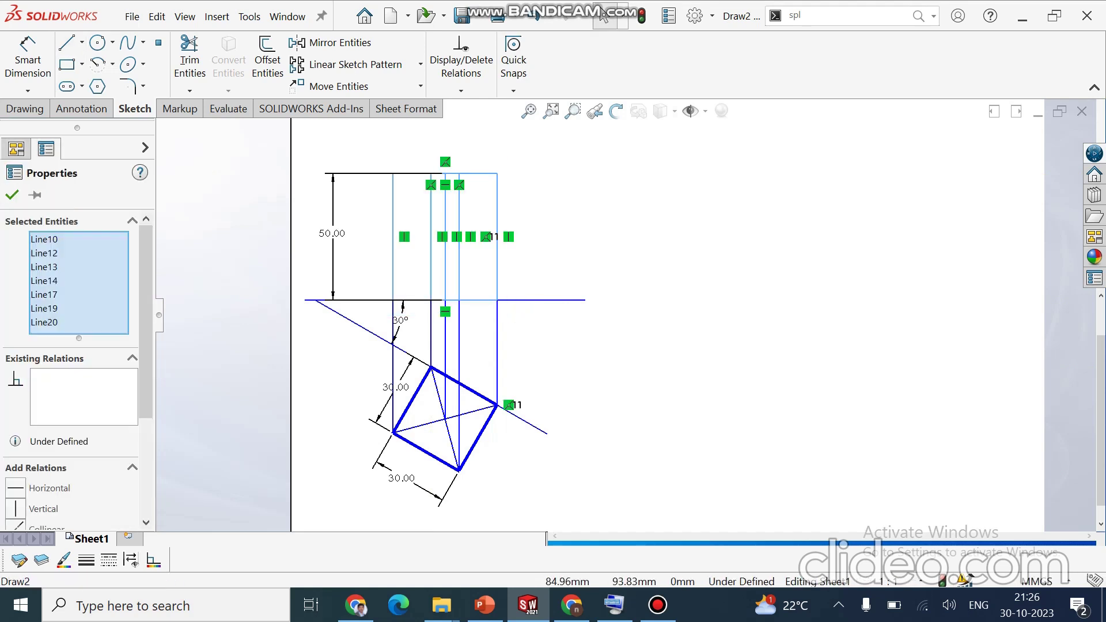
click(86, 559)
click(161, 482)
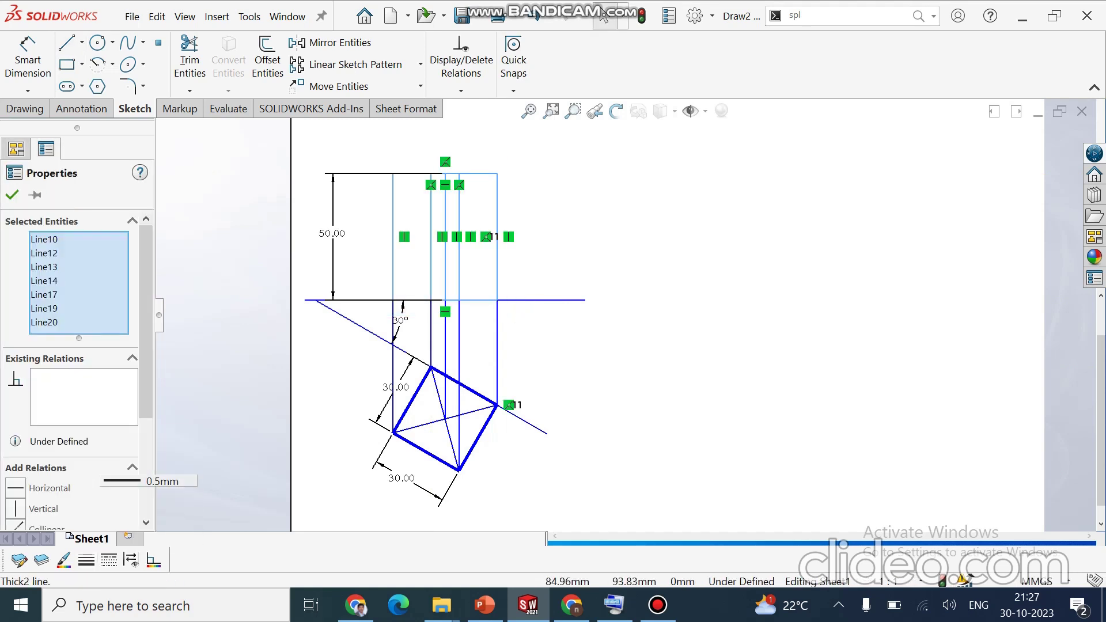
click(603, 230)
scroll(488, 202, down, 1)
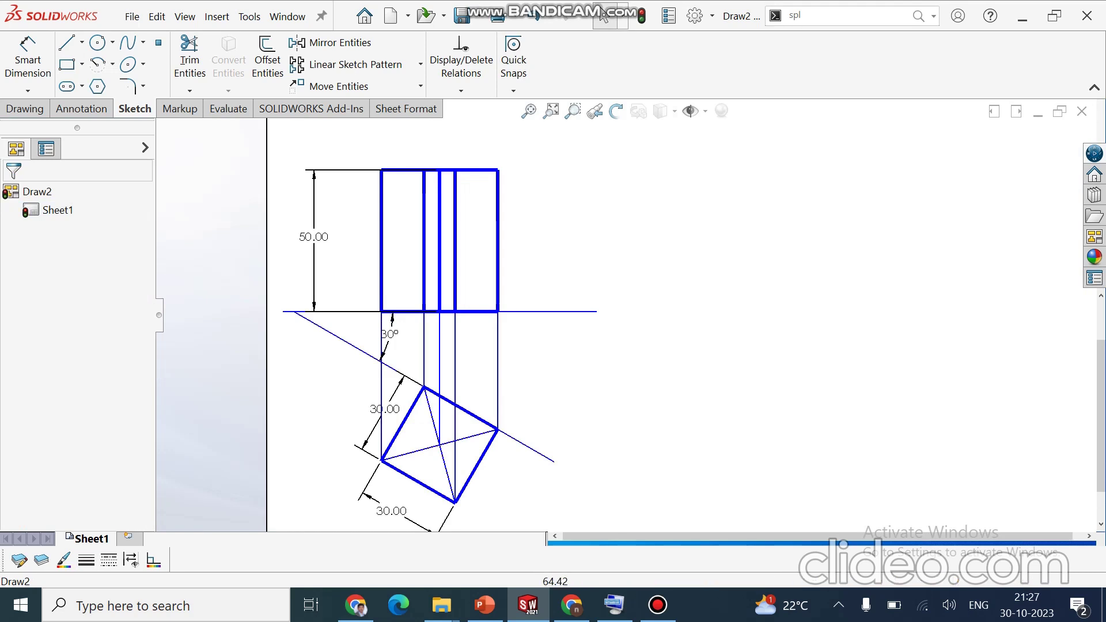
- Change the line style of the front view's central axis to Chain
click(439, 240)
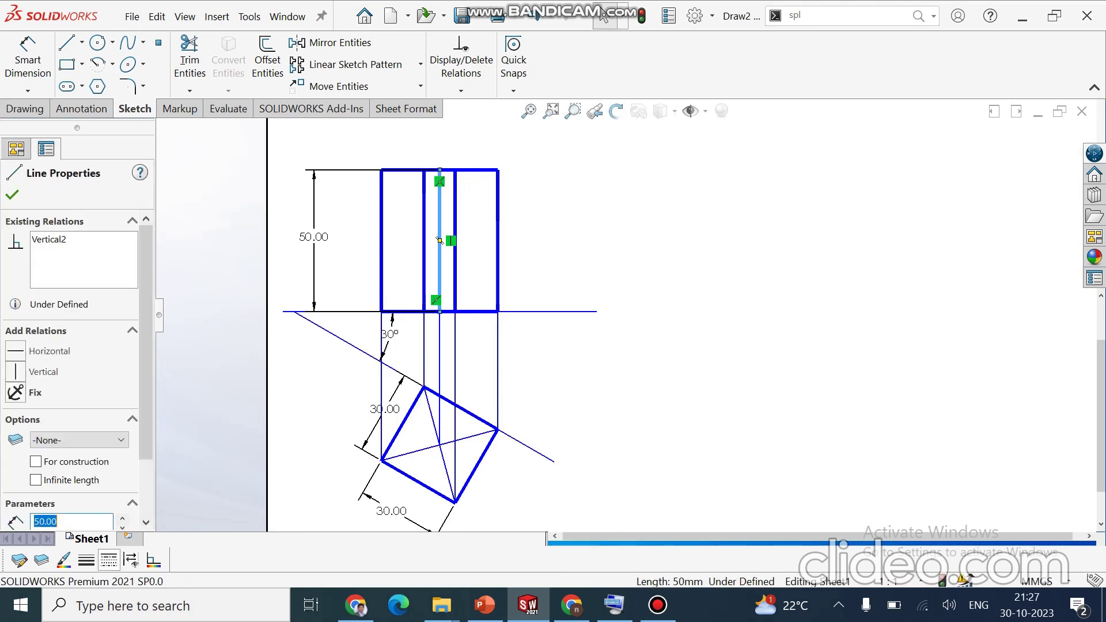
click(108, 559)
click(172, 488)
key(Escape)
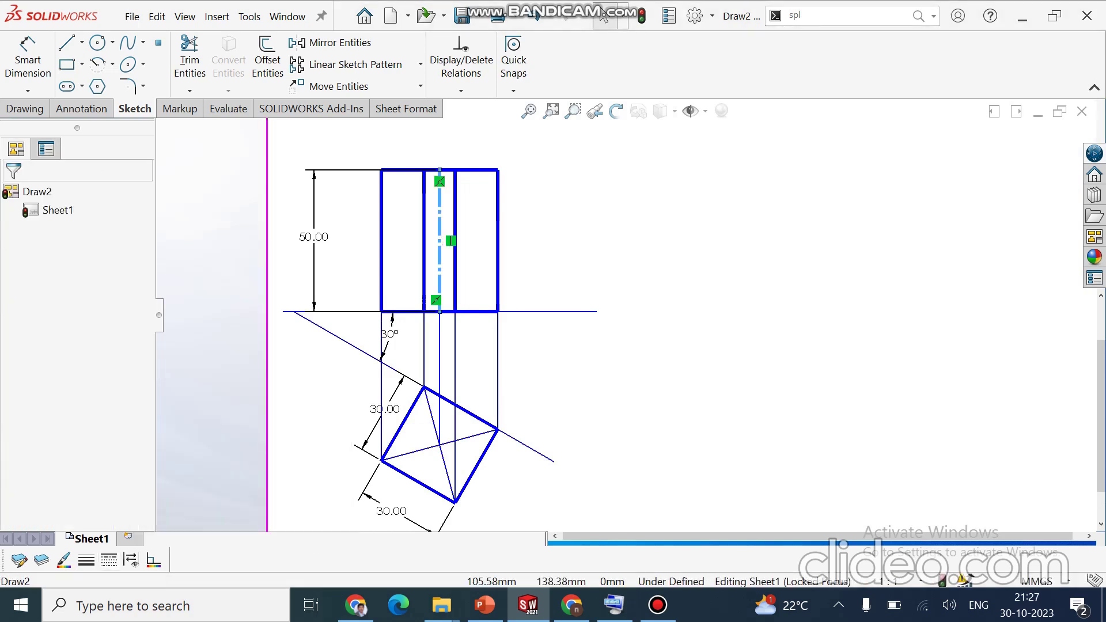
- Change the line style of the hidden vertical edge just left of the front view's axis to Dashed
click(424, 241)
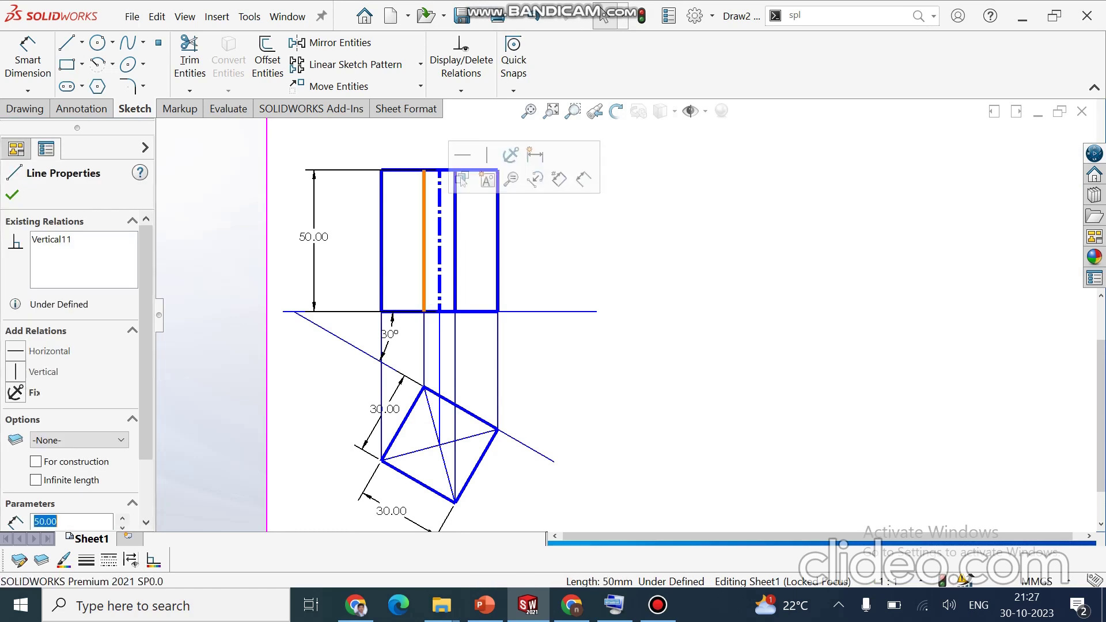
click(109, 560)
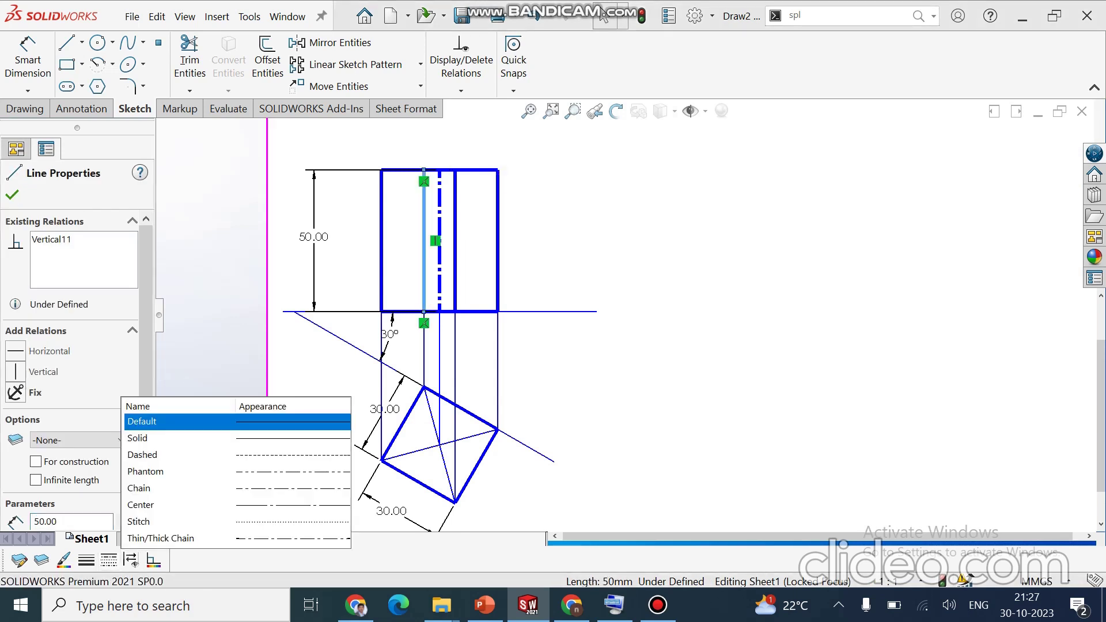
click(143, 455)
key(Escape)
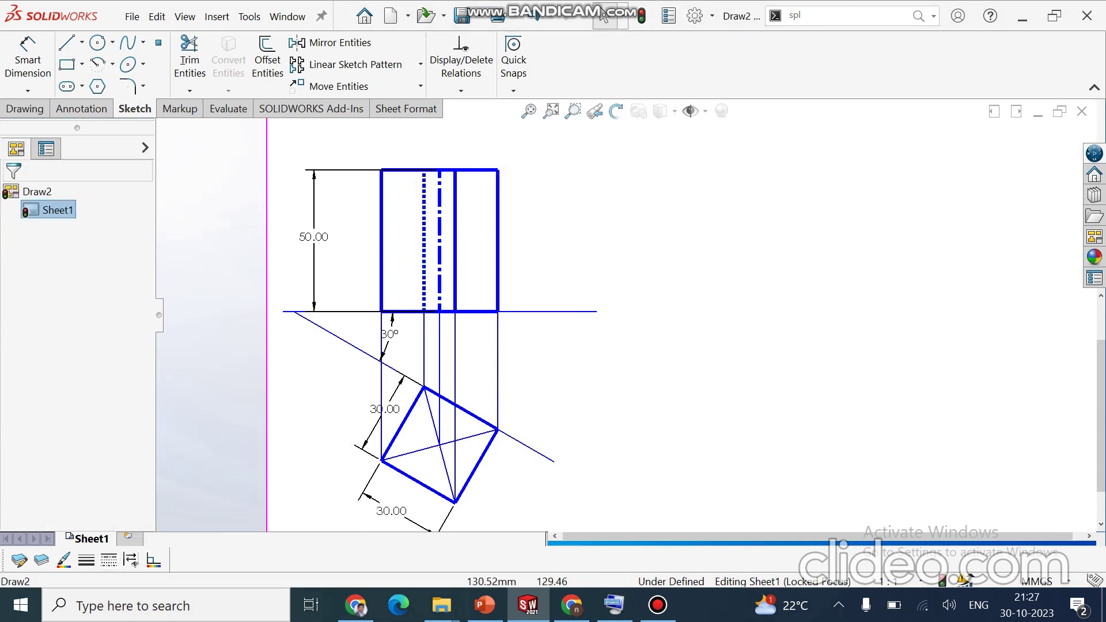
key(Escape)
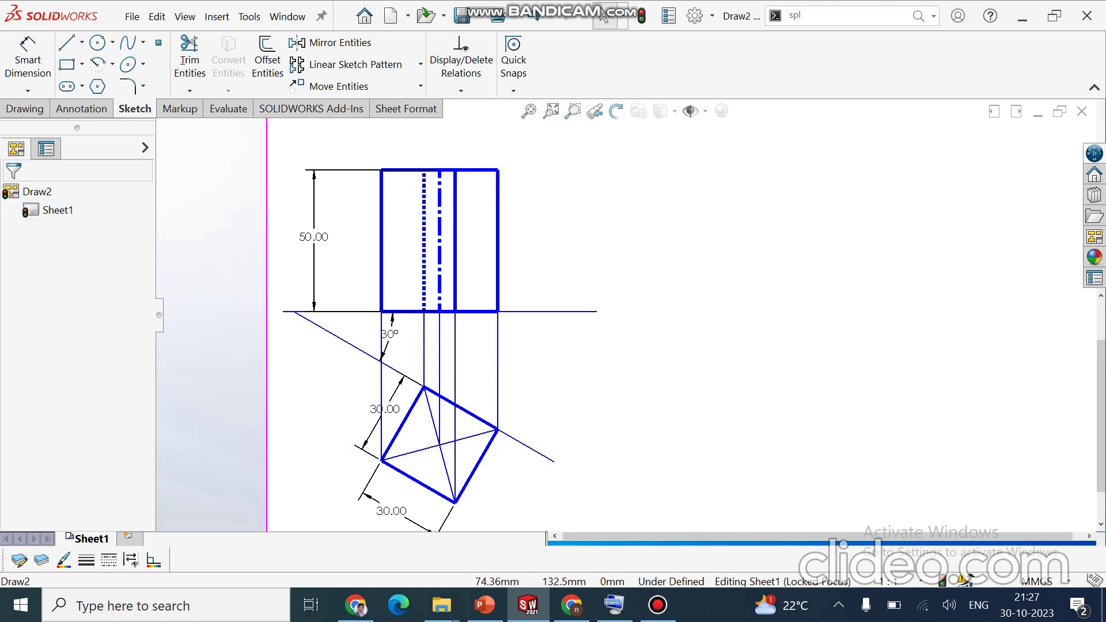
- Sketch a horizontal line about 63 mm long across the front view, extending past both of its outer vertical edges
key(l)
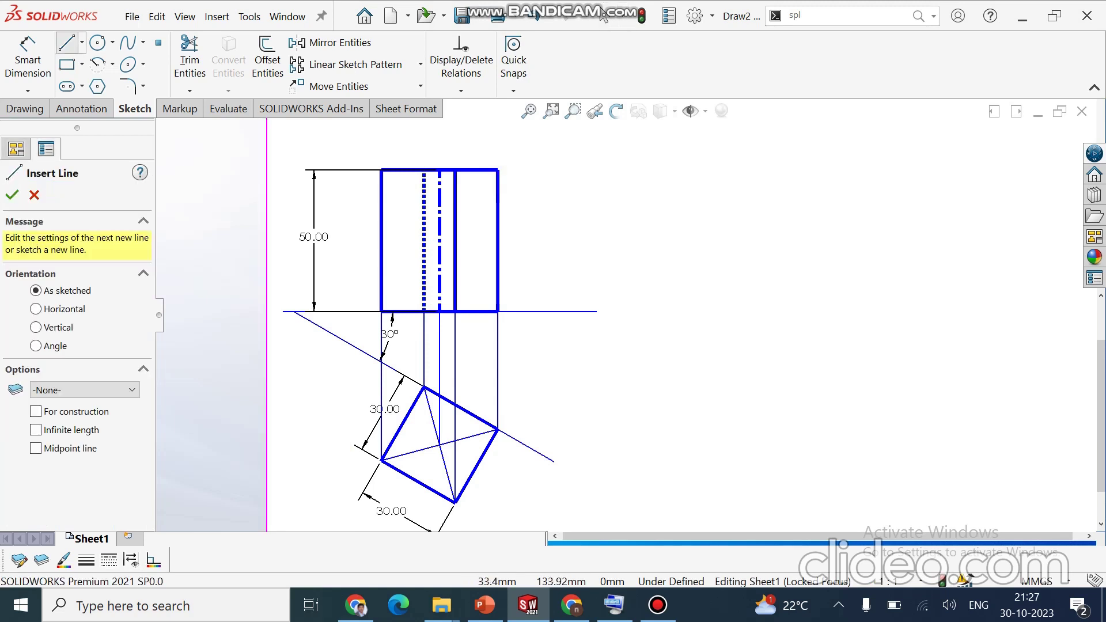
click(350, 220)
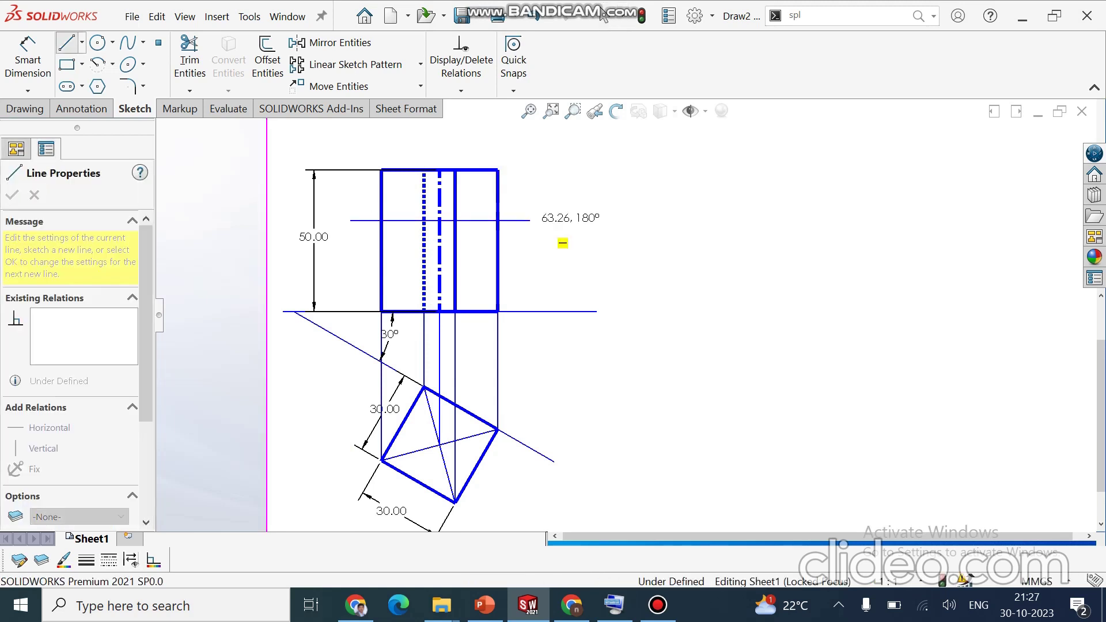
key(Escape)
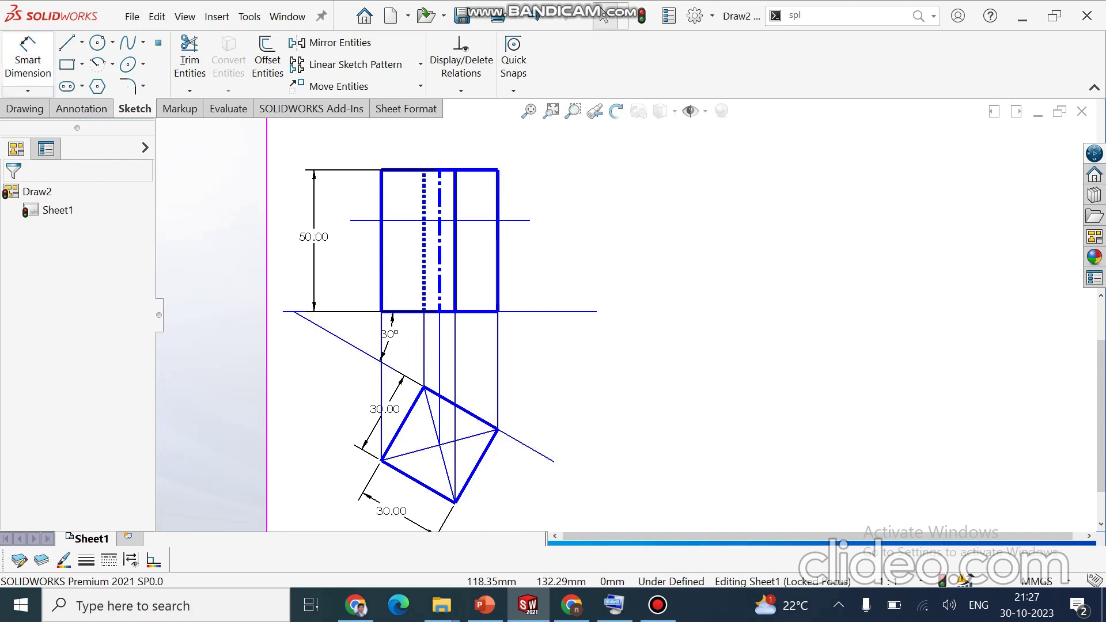
- Dimension the horizontal line across the front view at 20 mm below the view's top edge
click(28, 56)
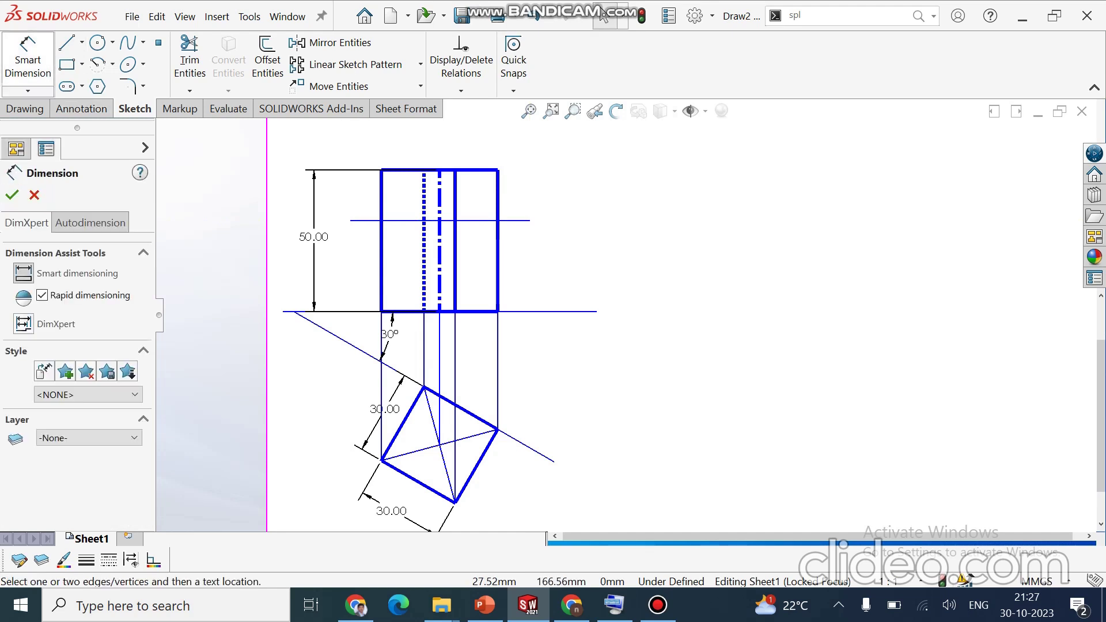
click(474, 170)
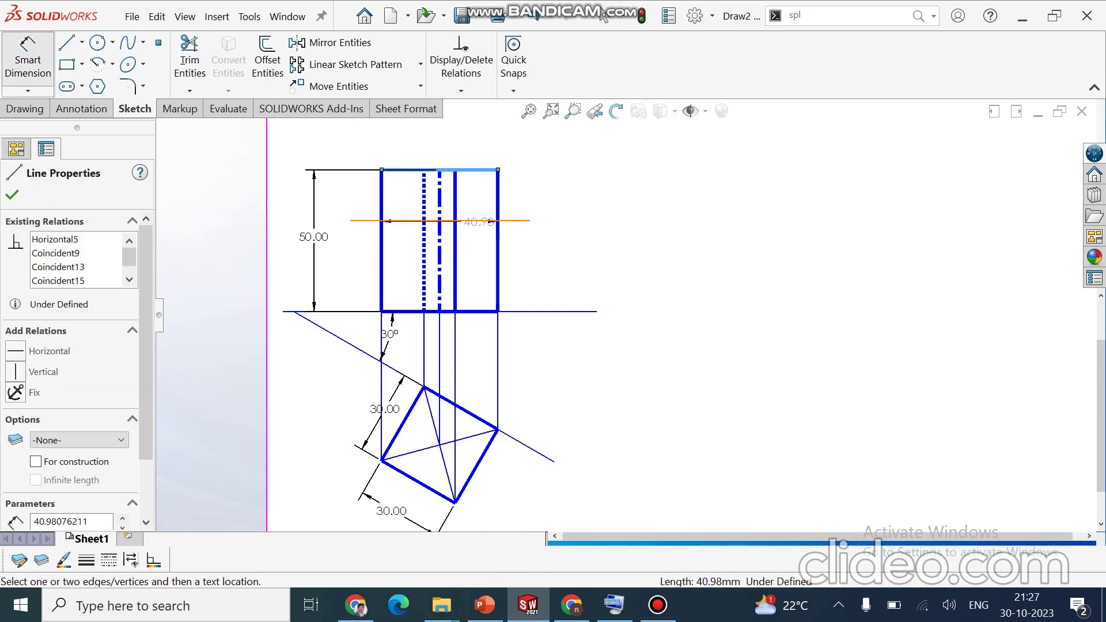
click(478, 221)
click(346, 196)
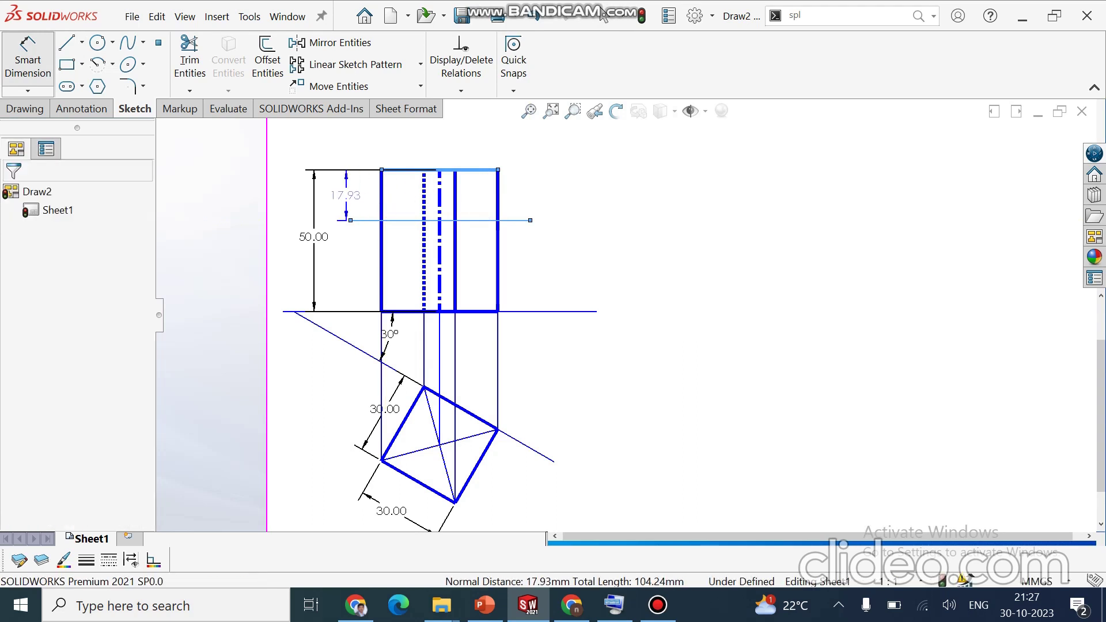
text(20)
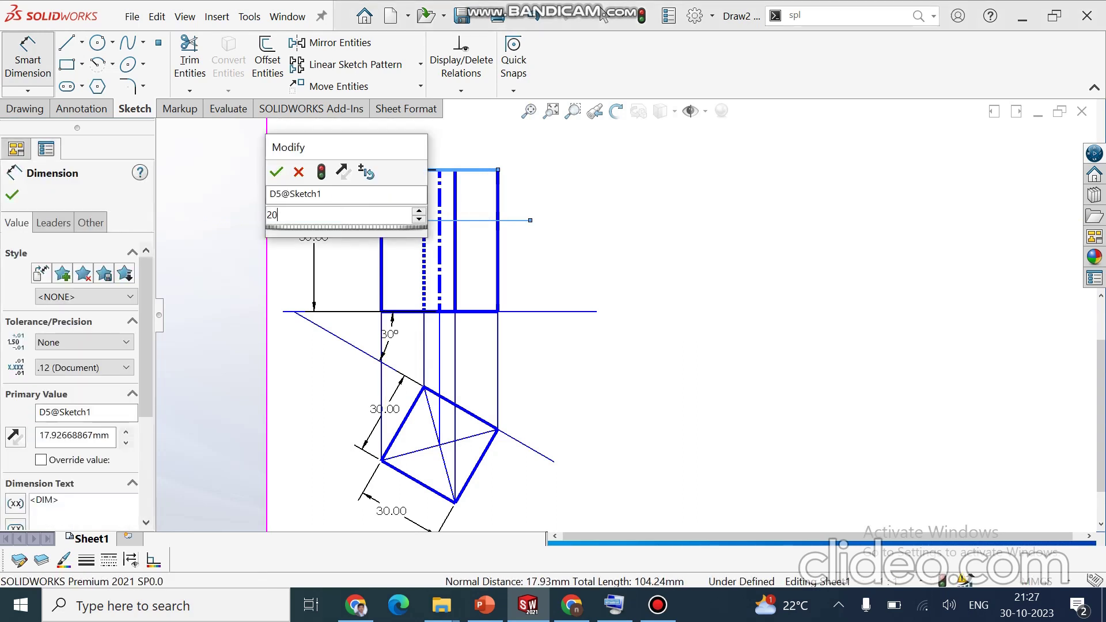
click(277, 171)
text(20)
key(Return)
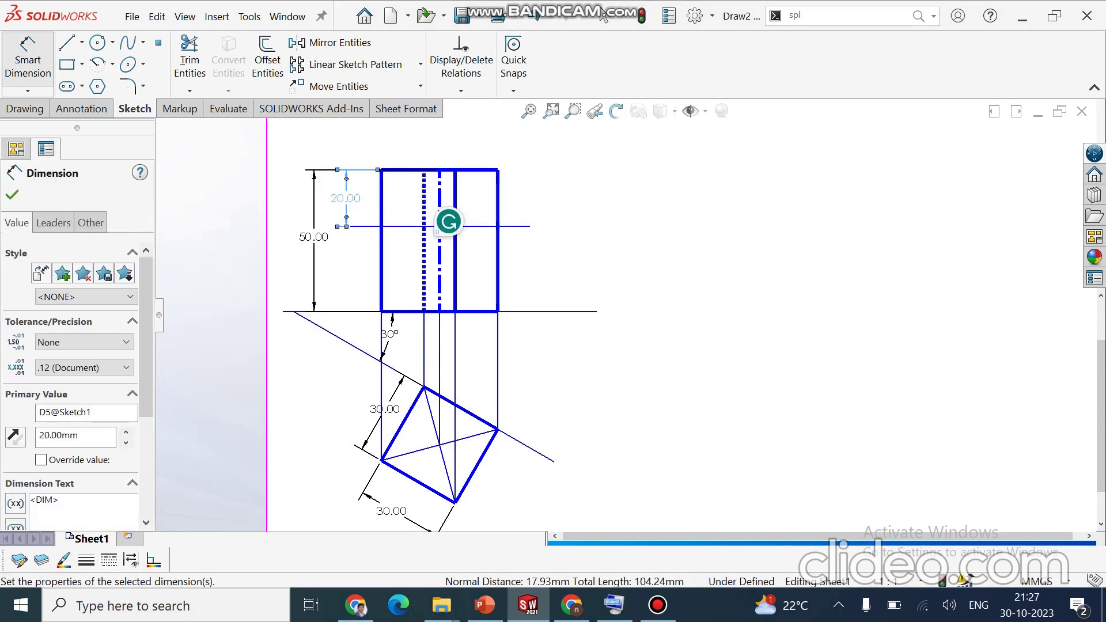
key(Escape)
- Sketch a line sloping about 56° up to the right from the axis and horizontal line's intersection, ending above the front view's top edge
key(l)
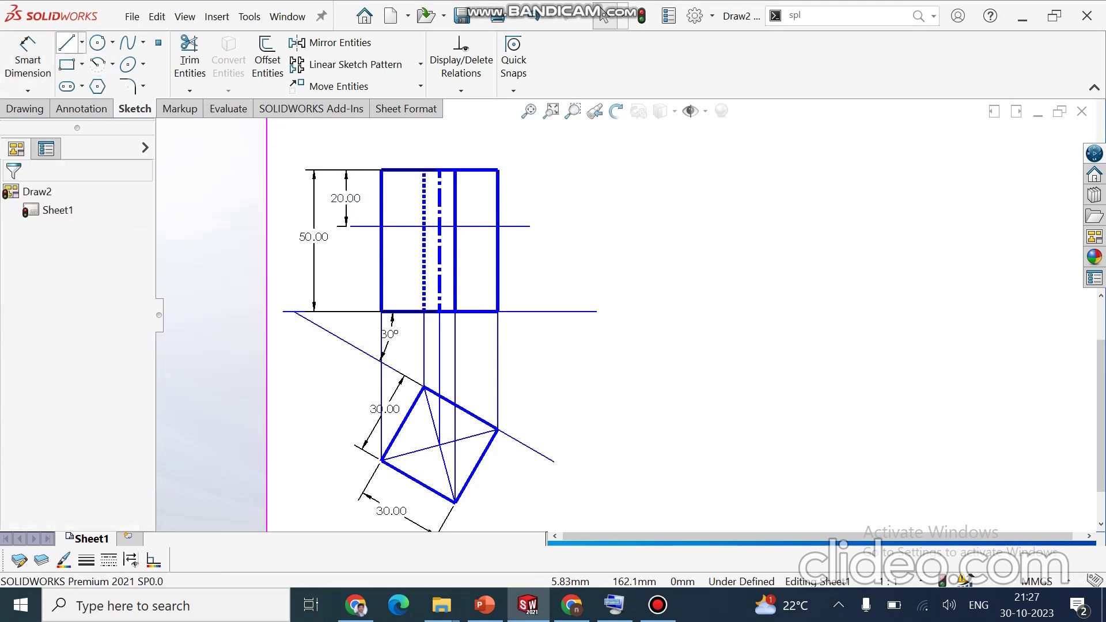
click(439, 239)
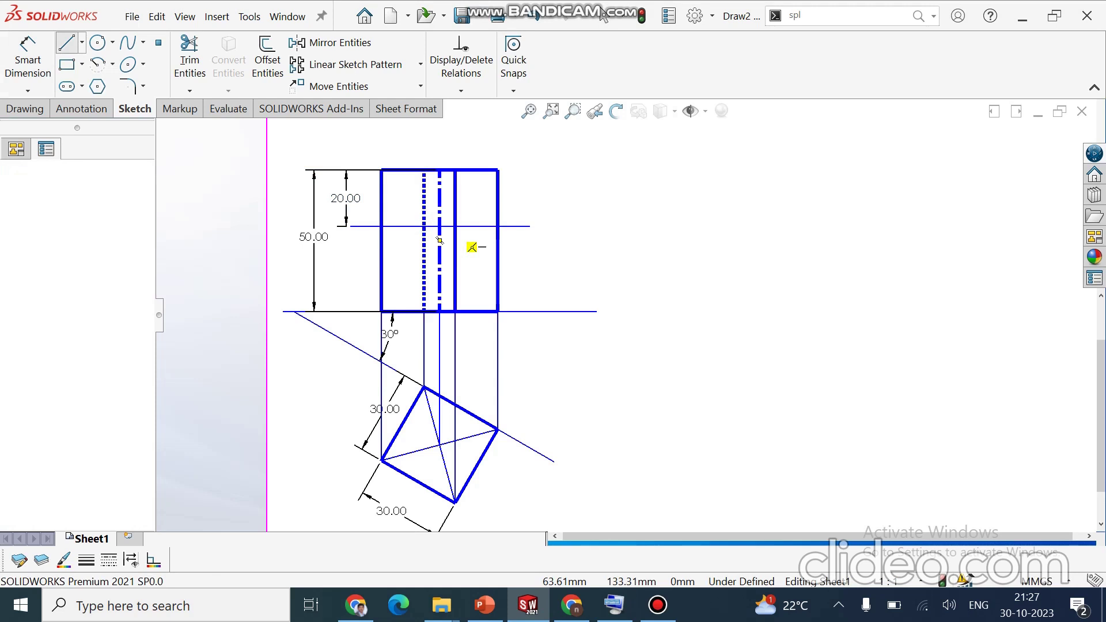
click(439, 226)
click(497, 141)
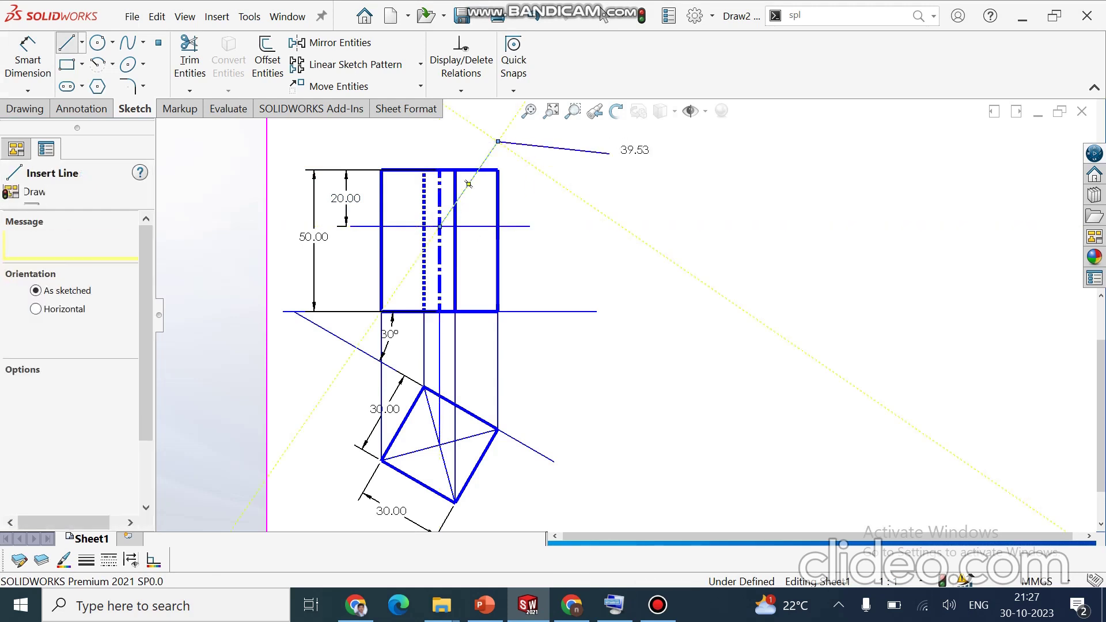
key(Escape)
- Set the angle between the sloping line and the horizontal line to 50°
click(28, 57)
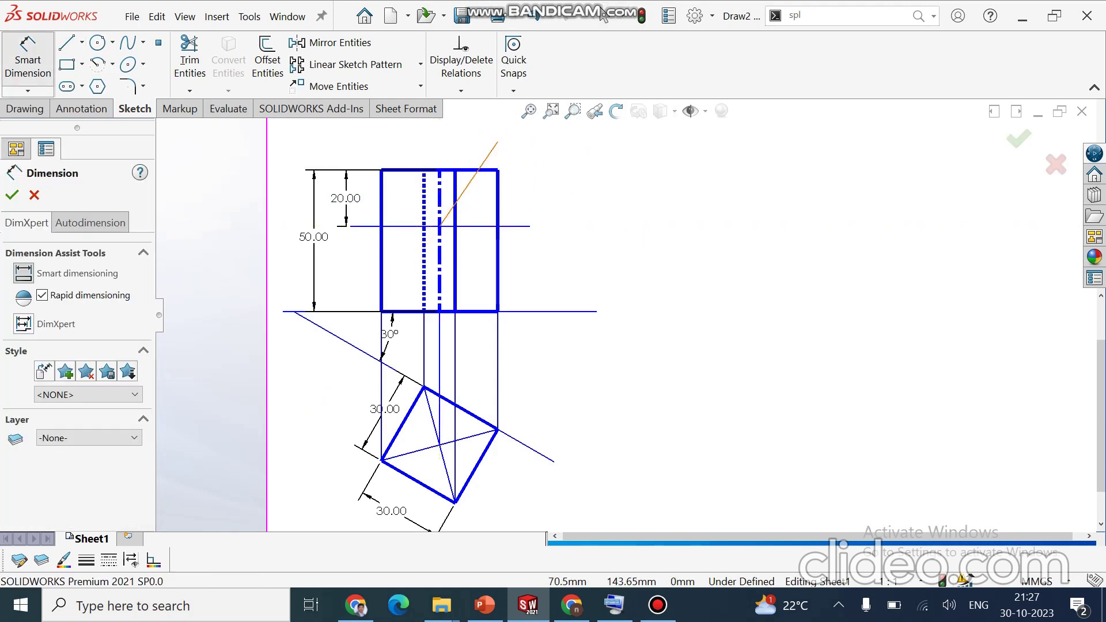
click(466, 187)
click(484, 226)
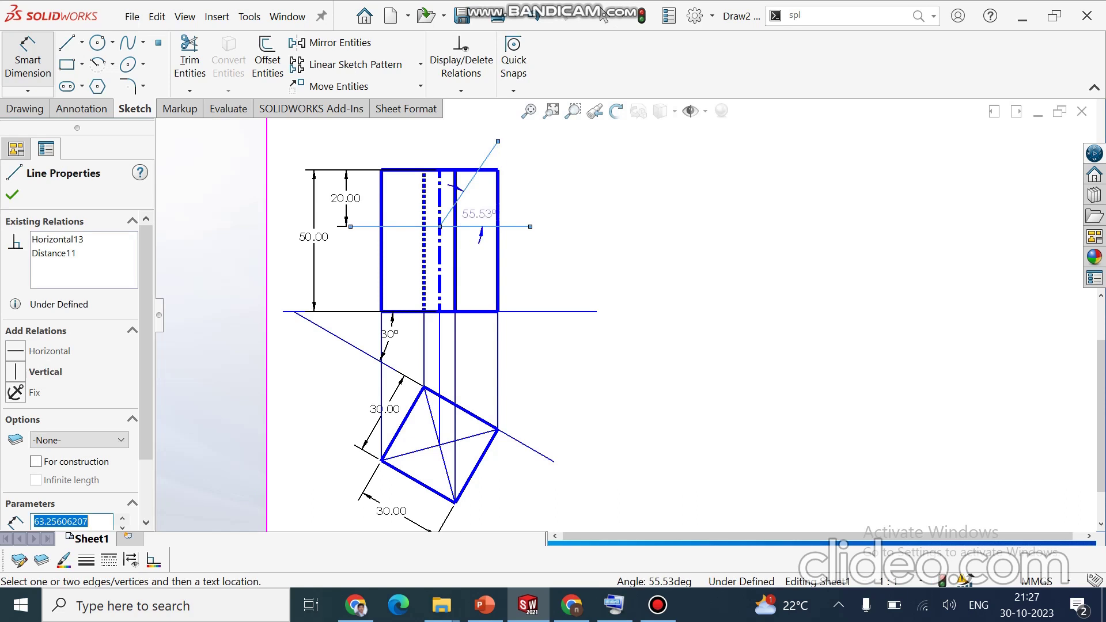
click(479, 213)
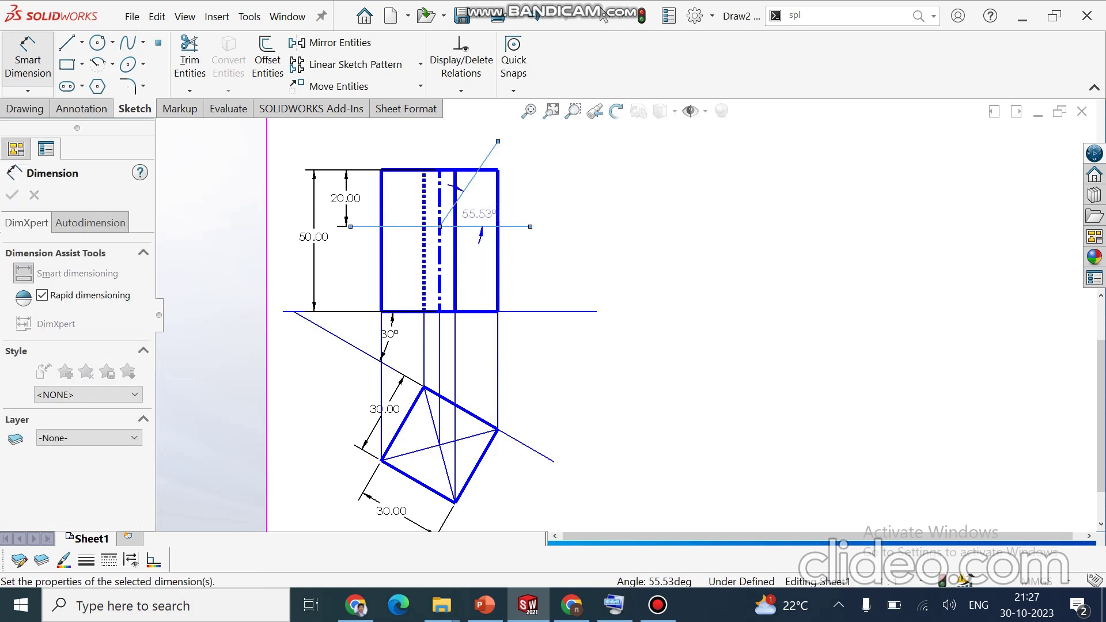
text(60)
click(411, 189)
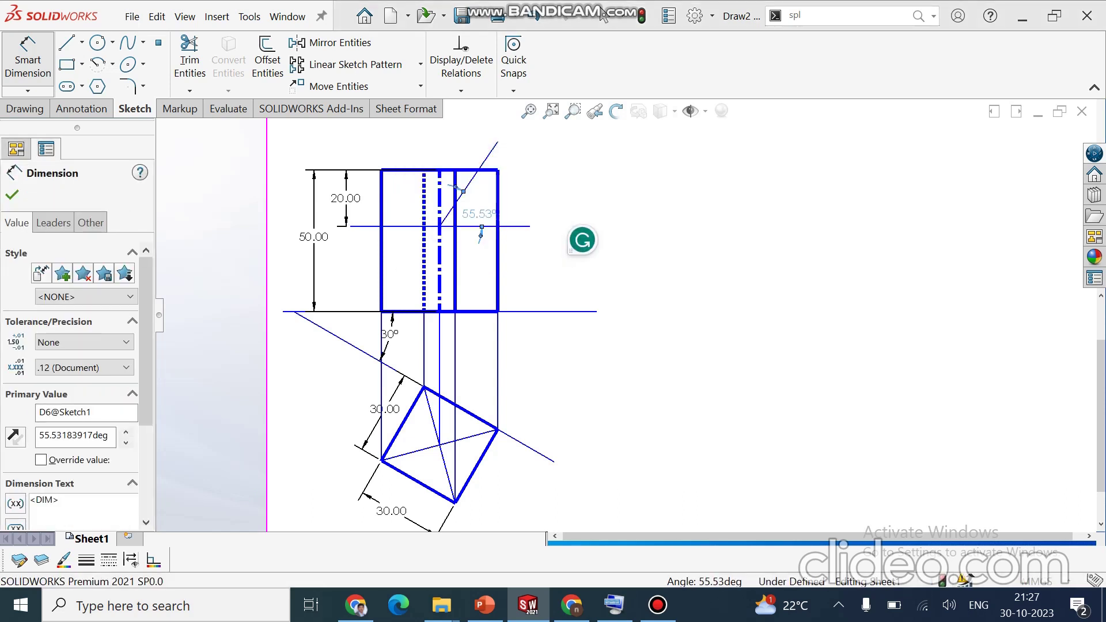
text(50)
key(Return)
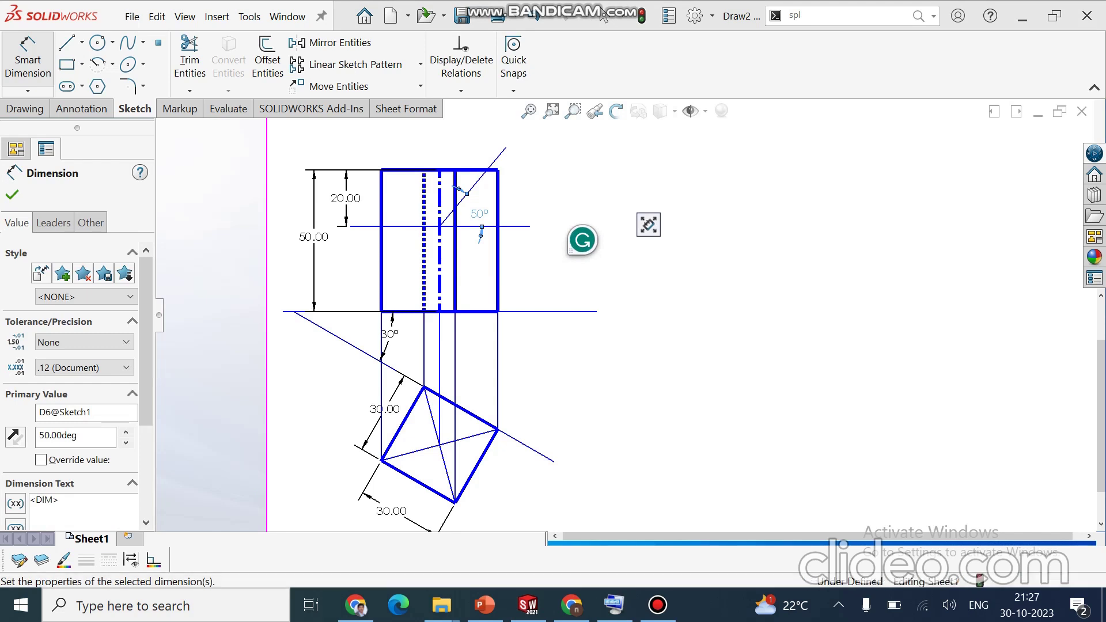
key(Escape)
- Extend the sloping cutting line downward to meet the front view's left vertical edge
click(190, 91)
click(224, 130)
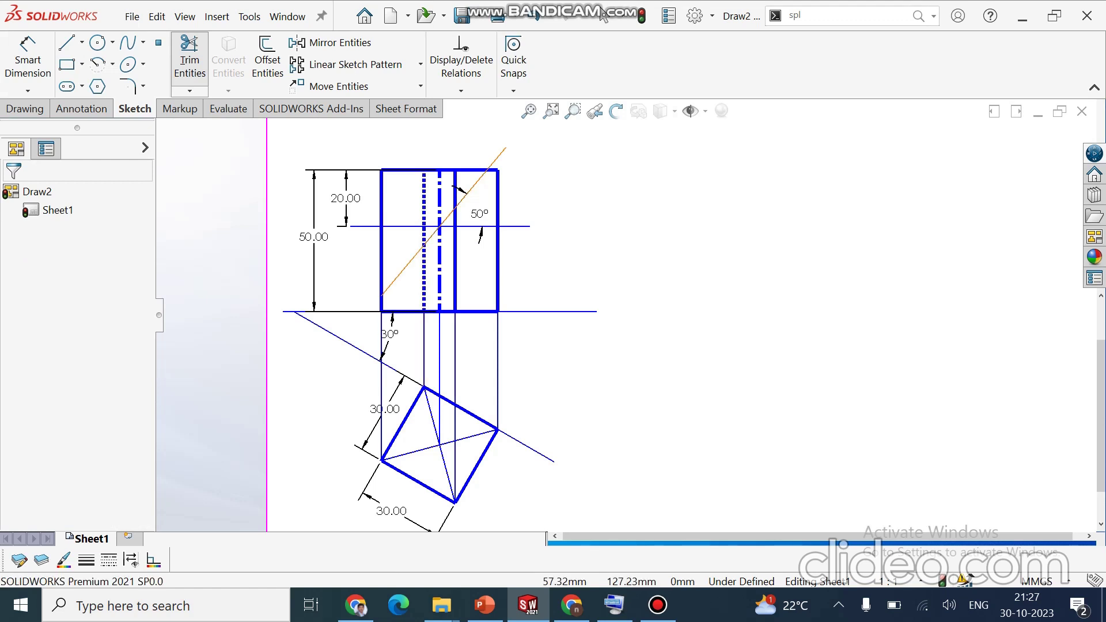
click(429, 239)
key(Escape)
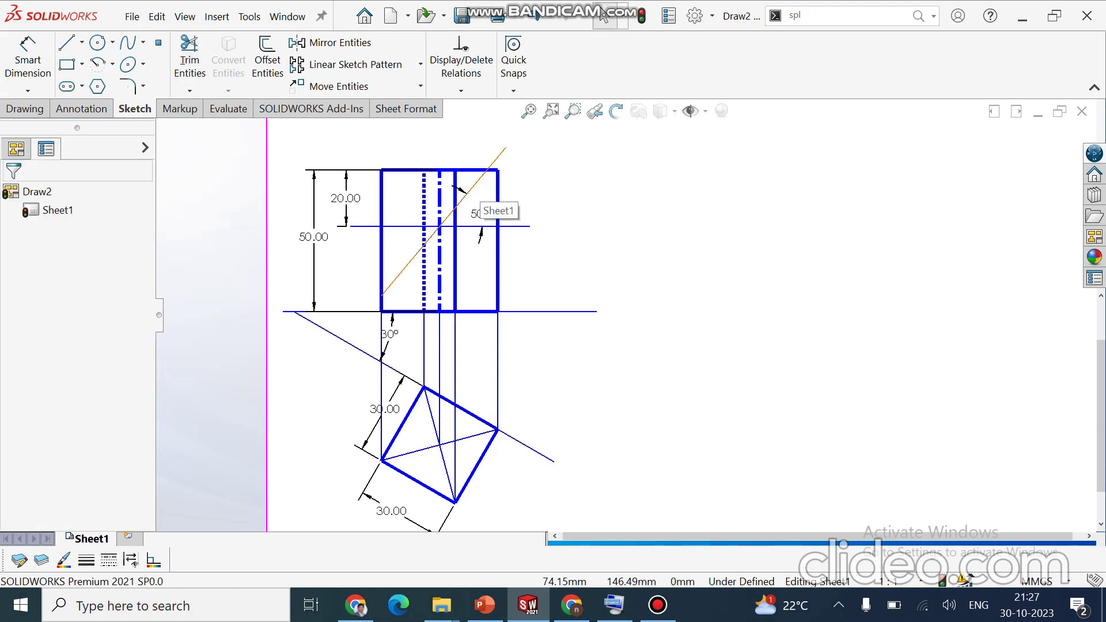
- Change the line style of the sloping cutting line to Chain
click(465, 198)
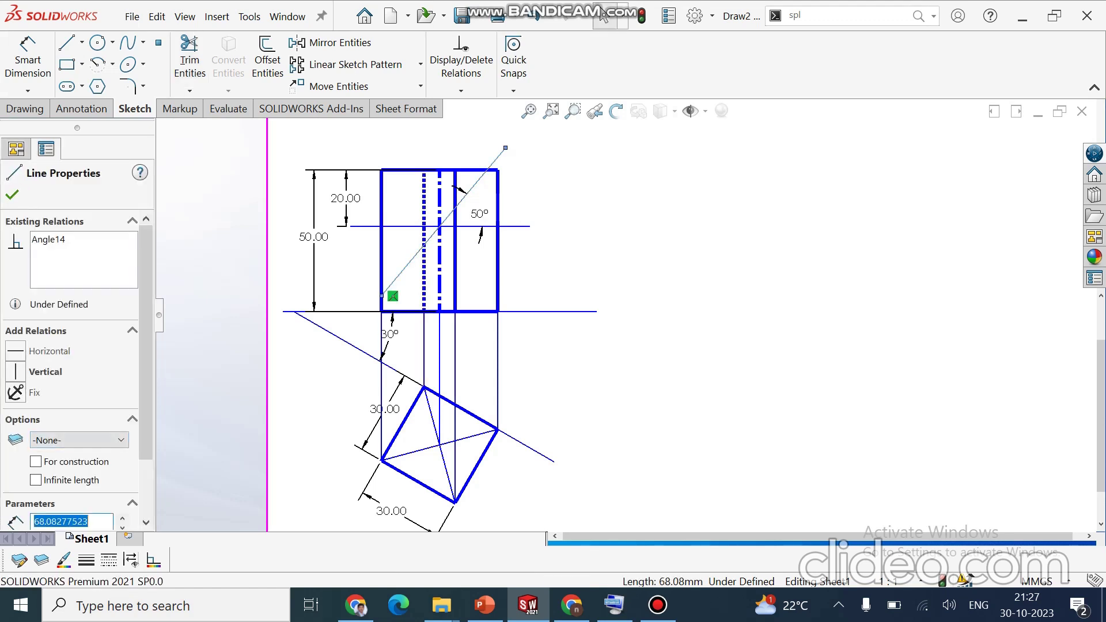
click(109, 559)
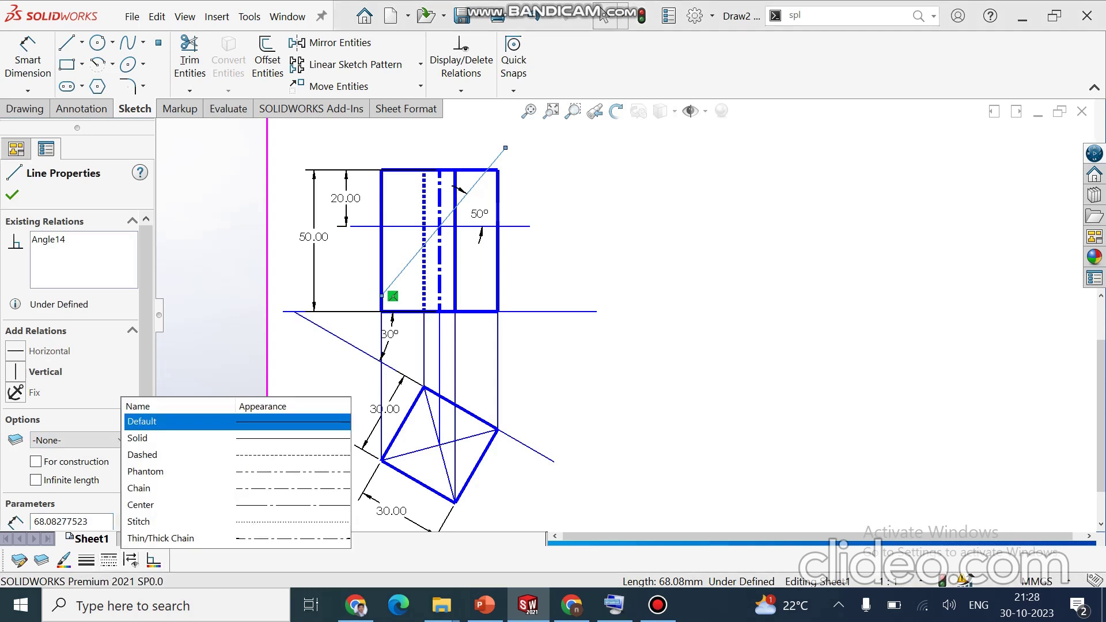
click(151, 488)
click(600, 254)
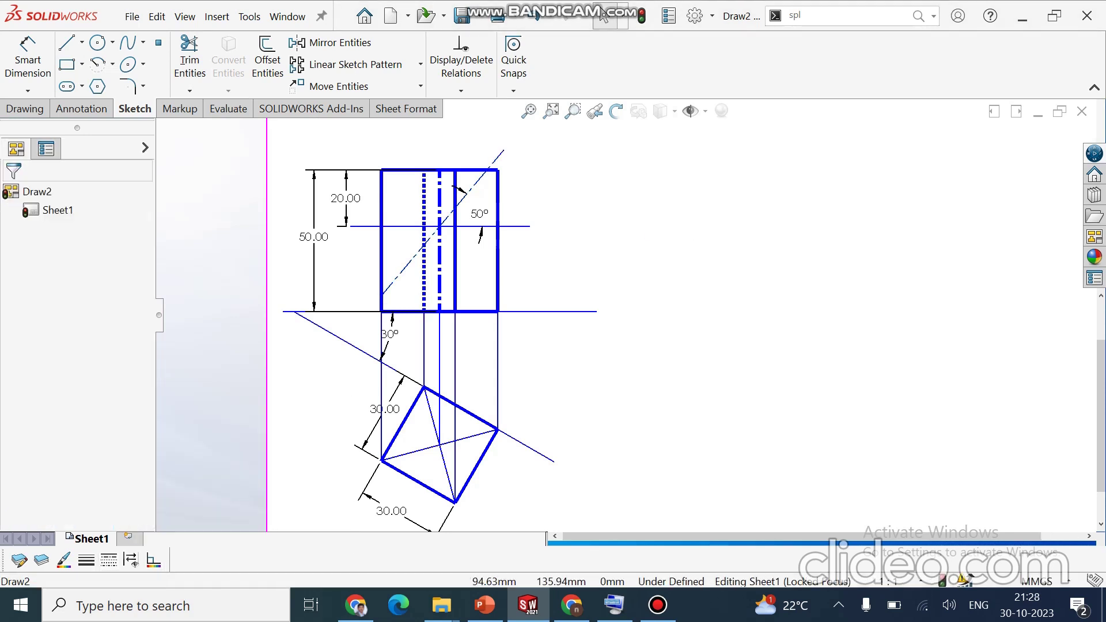
- Split the front view's left edge, hidden edge, axis, visible inner edge and top edge where the cutting line crosses them
scroll(497, 169, down, 1)
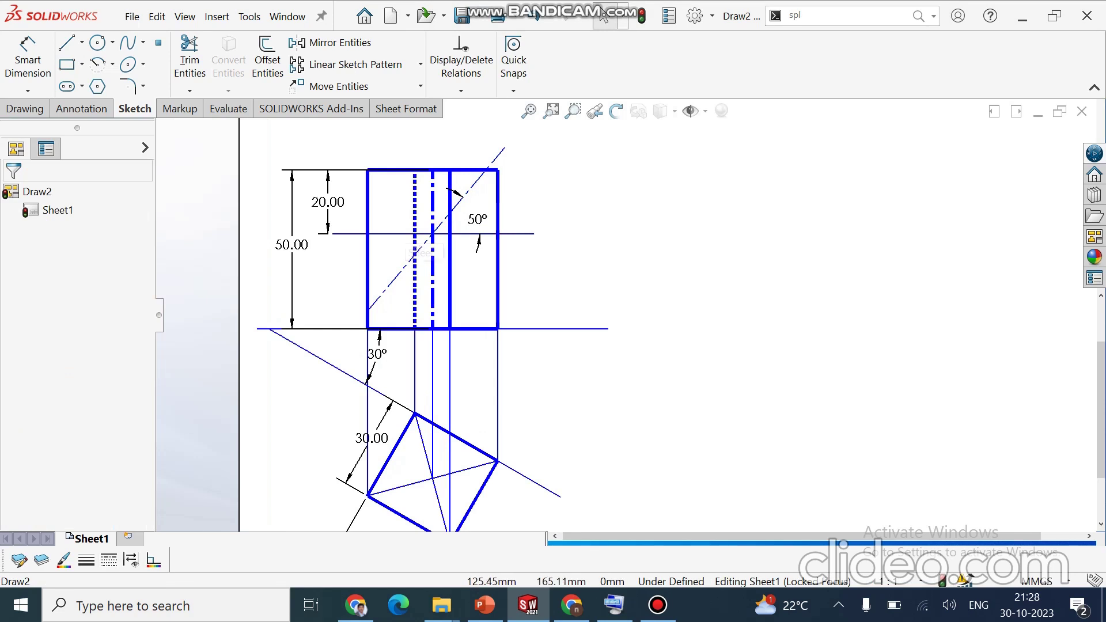
click(796, 15)
text(spl)
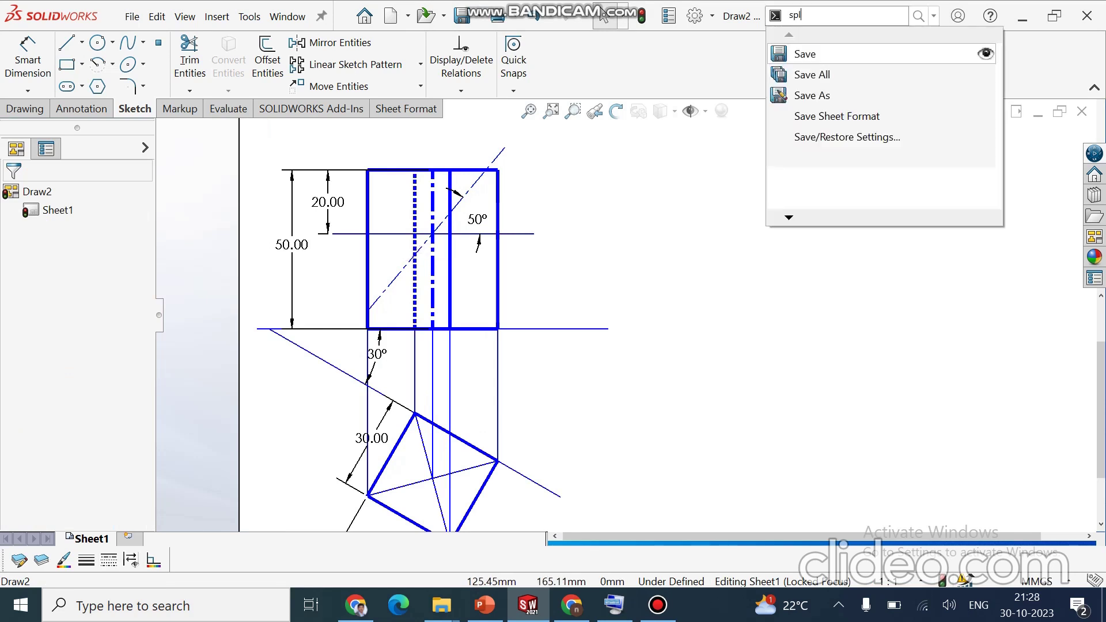
text(i)
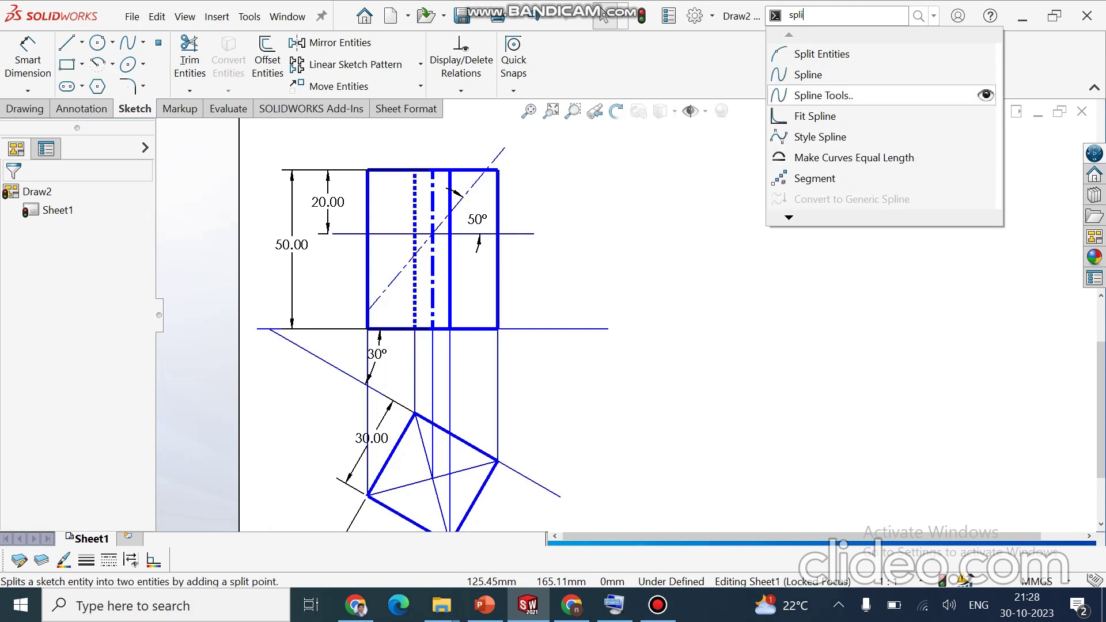
click(822, 53)
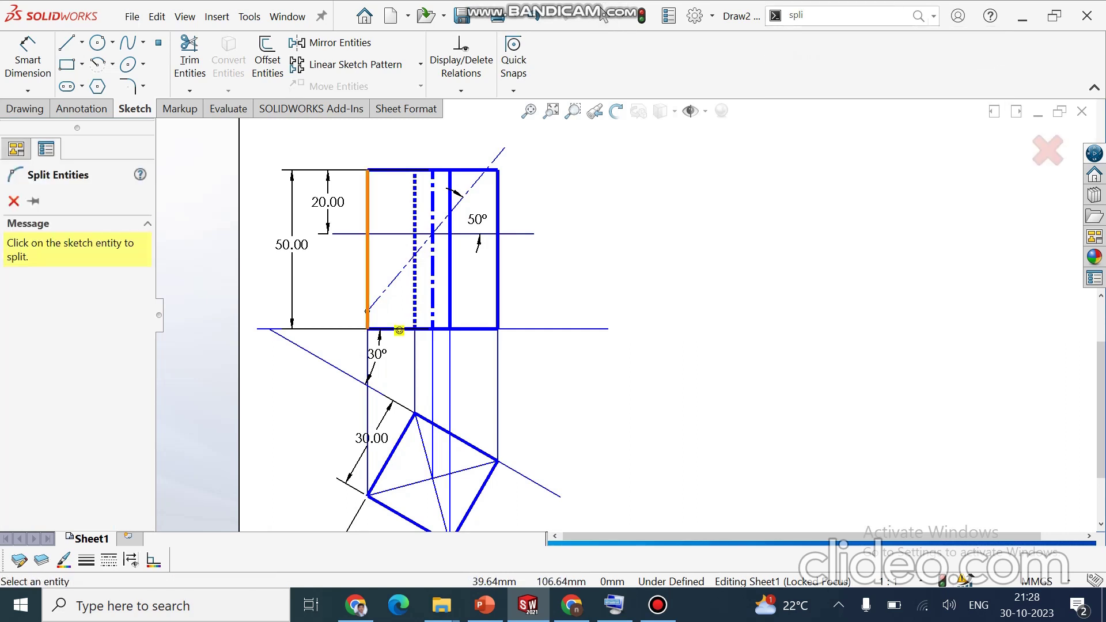
click(367, 311)
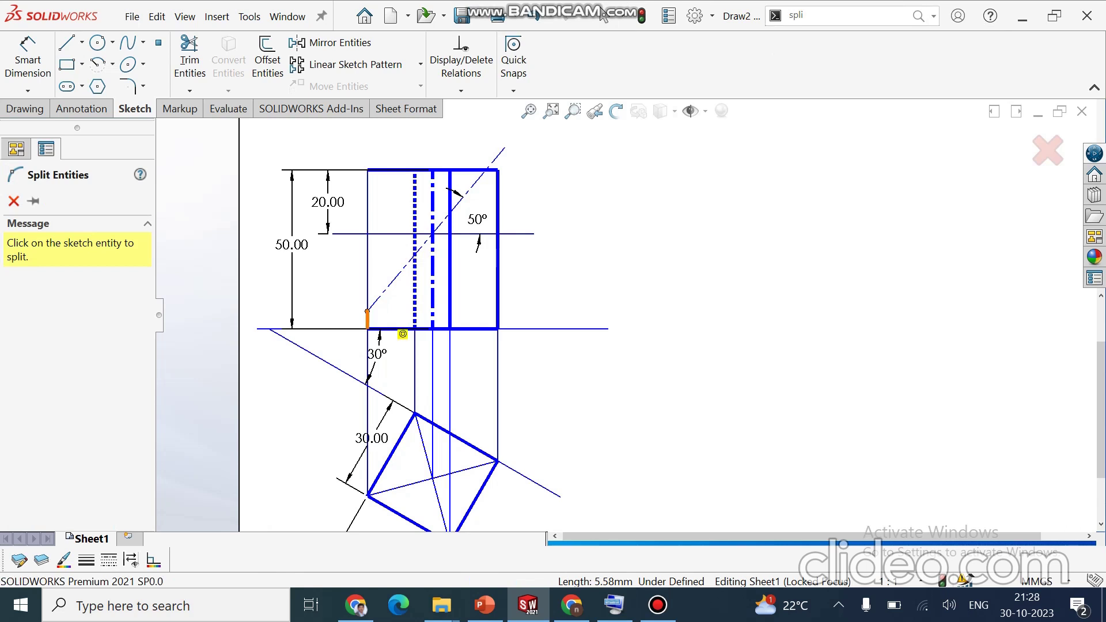
click(414, 254)
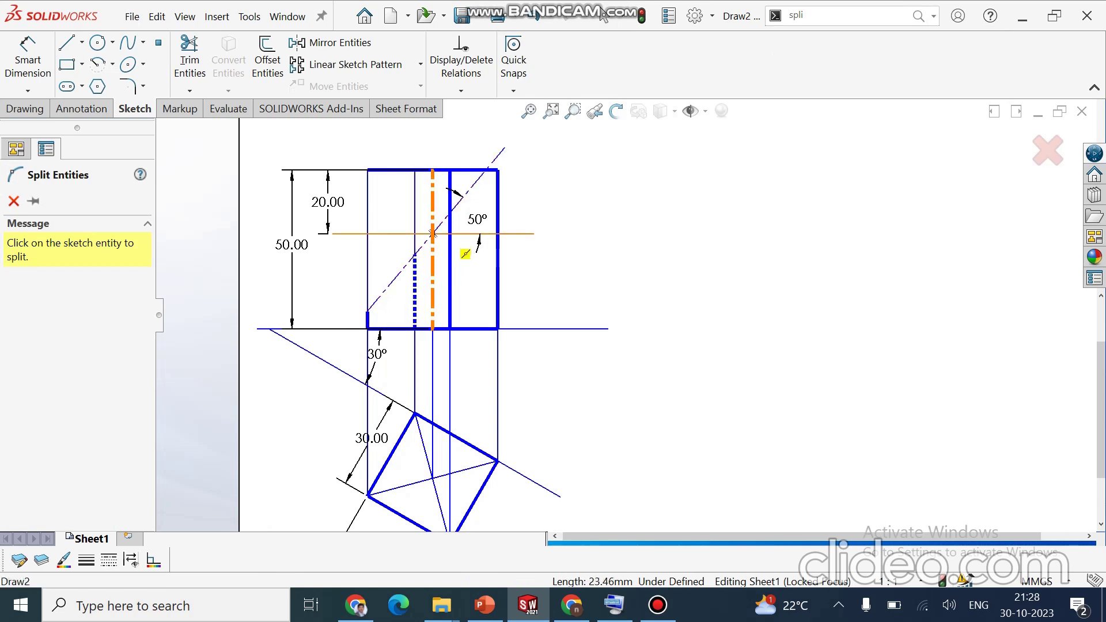
click(433, 233)
click(450, 214)
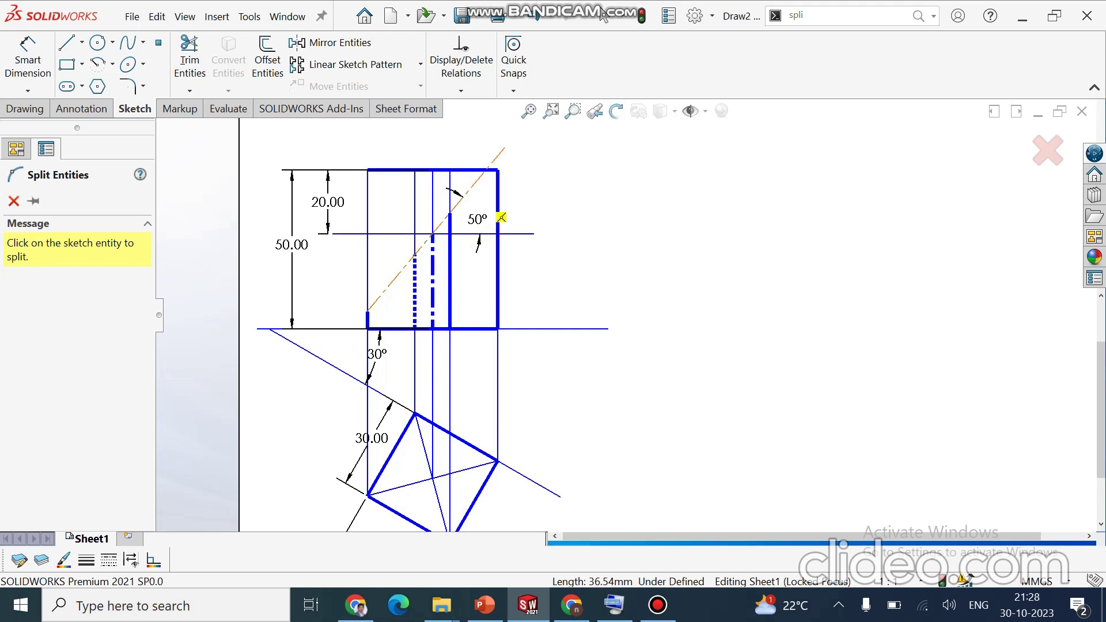
click(488, 170)
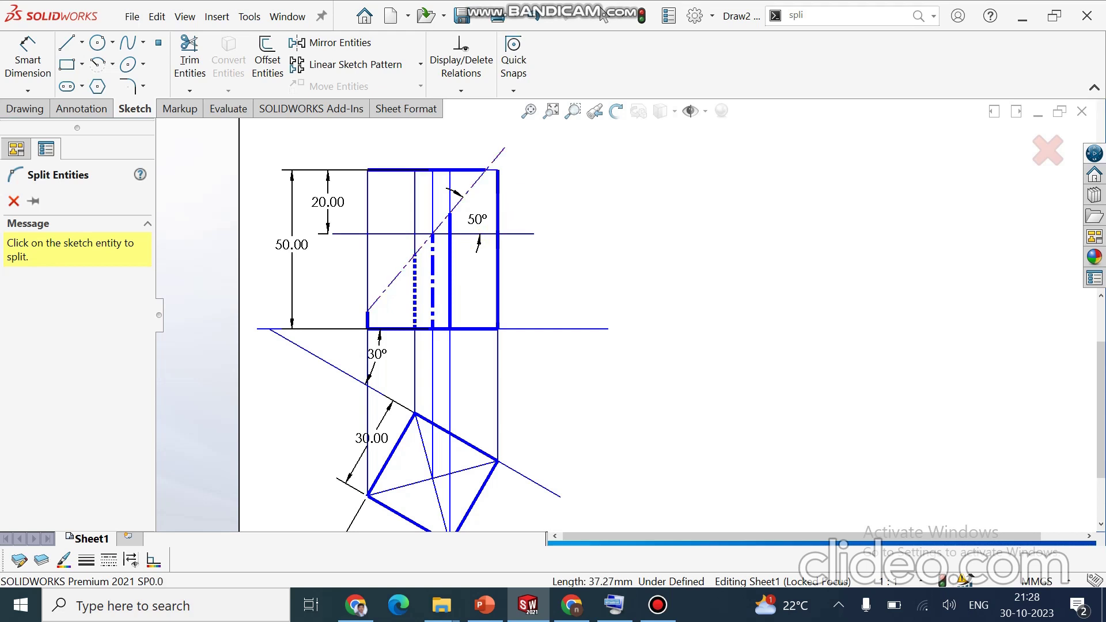
click(601, 16)
- Set the thickness of the front view's top edge left of the cutting line to 0.18 mm
click(426, 170)
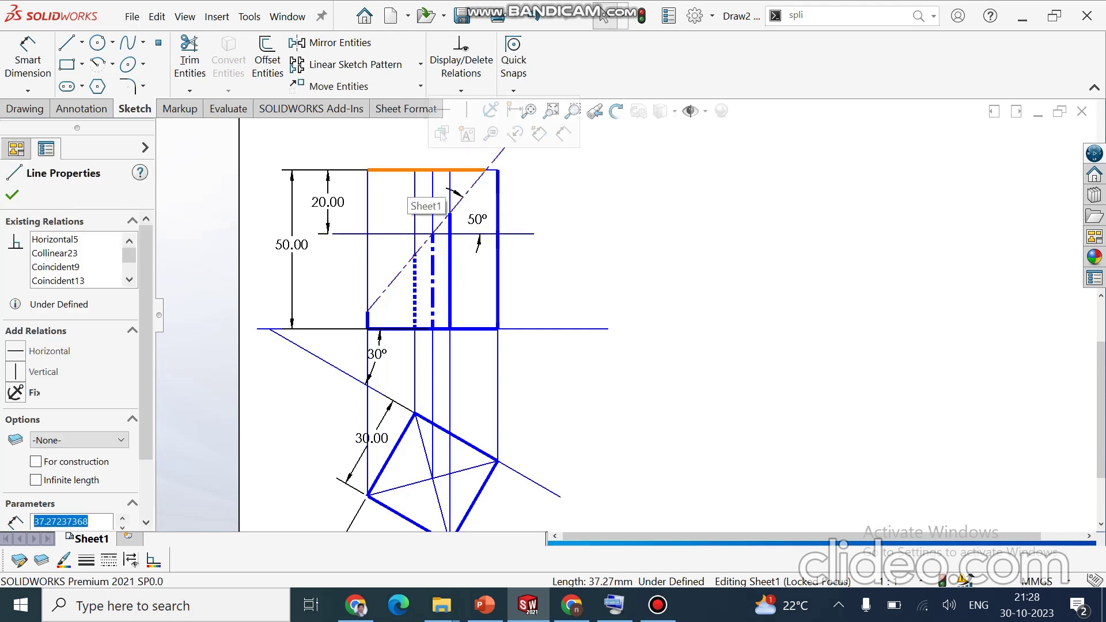
click(86, 559)
click(149, 445)
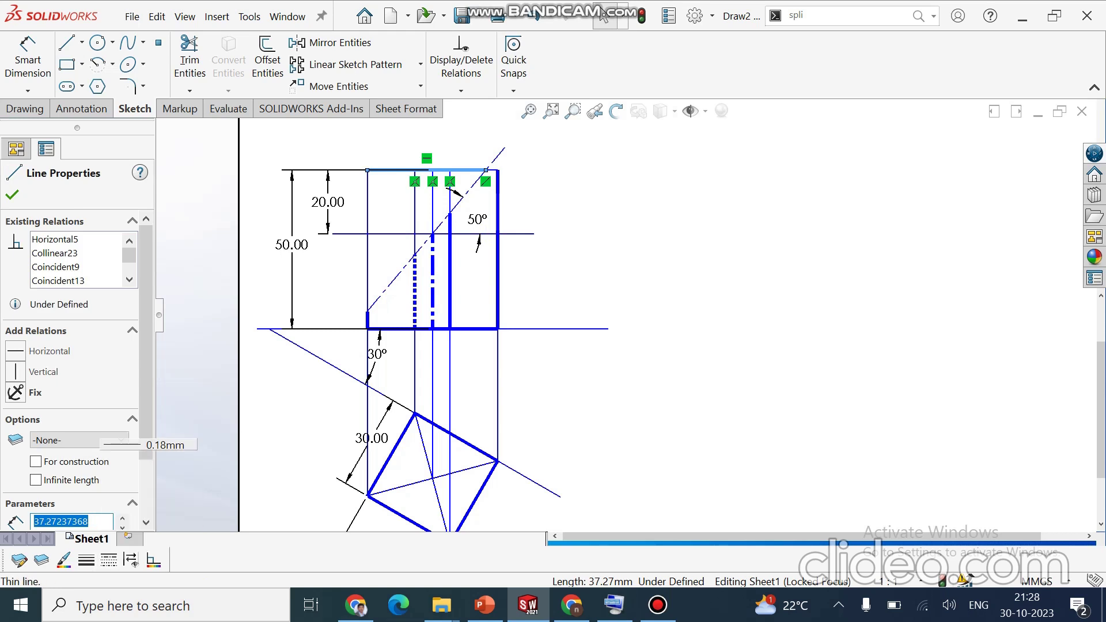
click(515, 168)
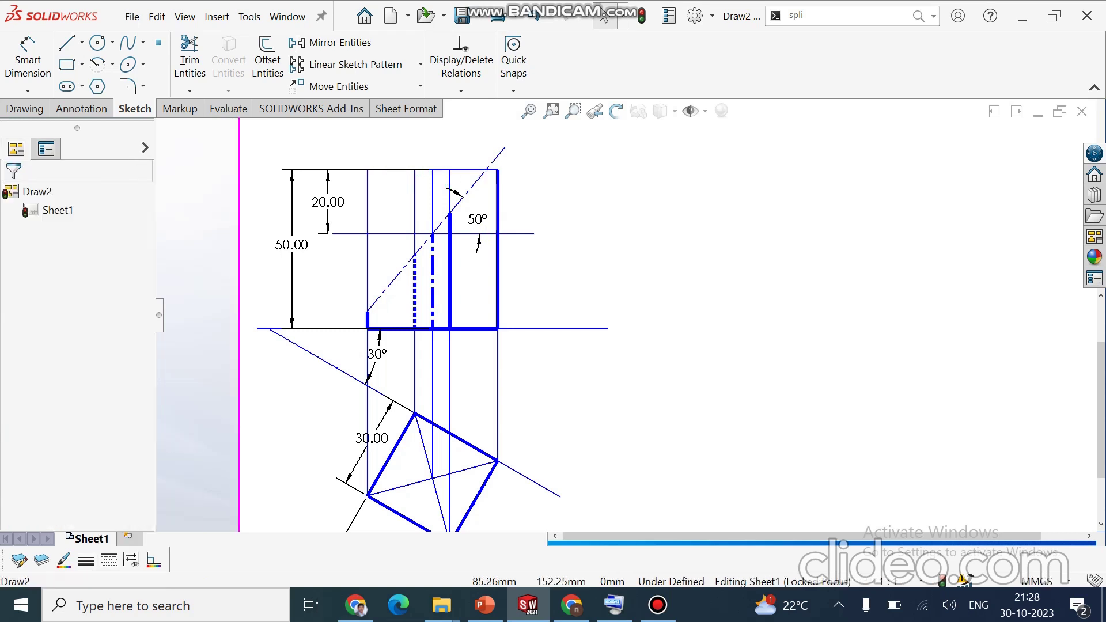
- Draw a short thick line along the front view's top edge from the cutting line to the right corner
key(l)
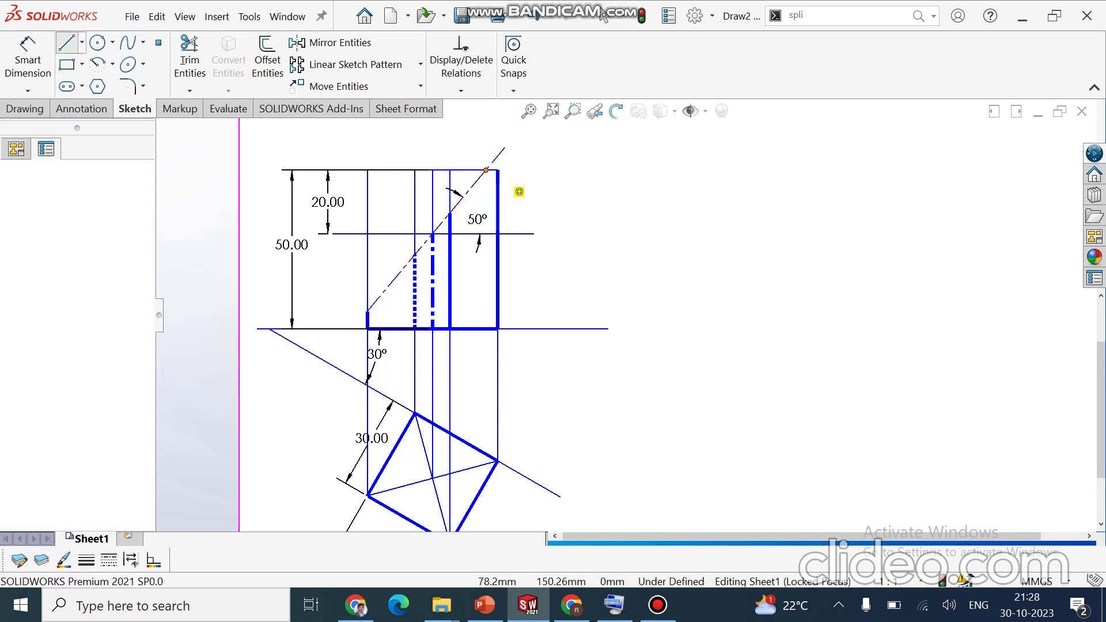
drag(485, 170, 498, 170)
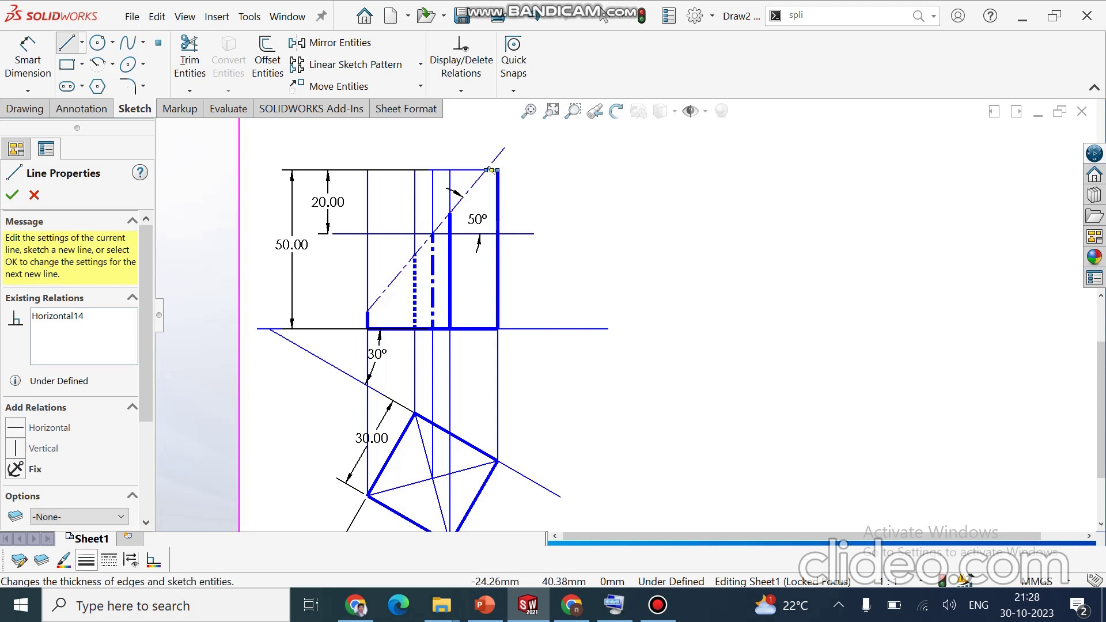
click(86, 559)
key(Escape)
key(Escape)
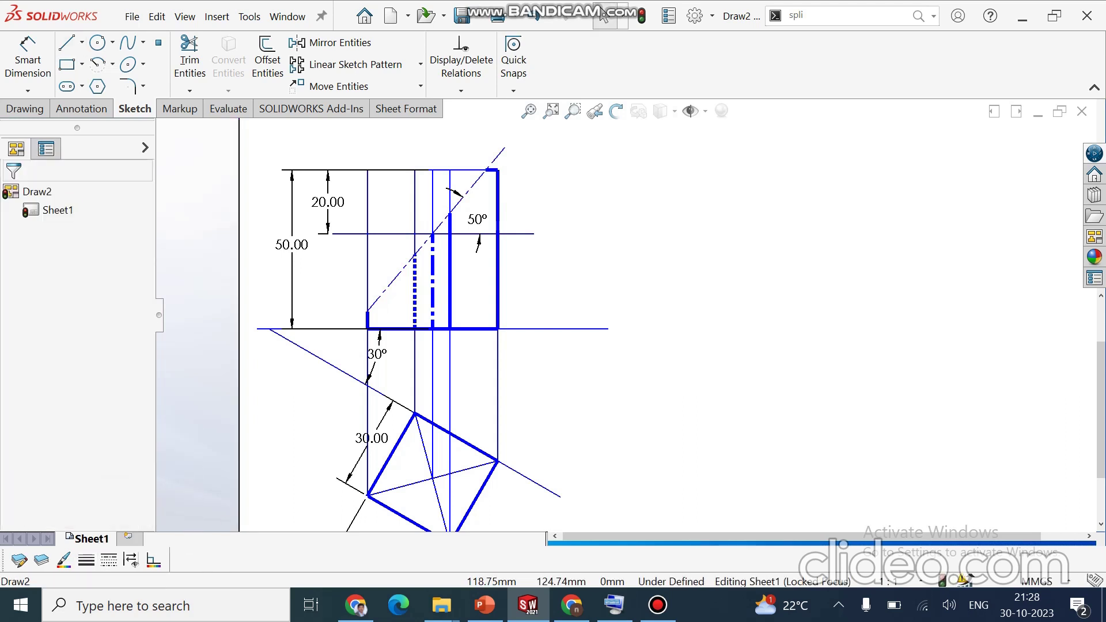
- Label the cutting line's intersections with the front view's left edge and visible inner edge as 1' and 2' using notes
scroll(384, 282, up, 2)
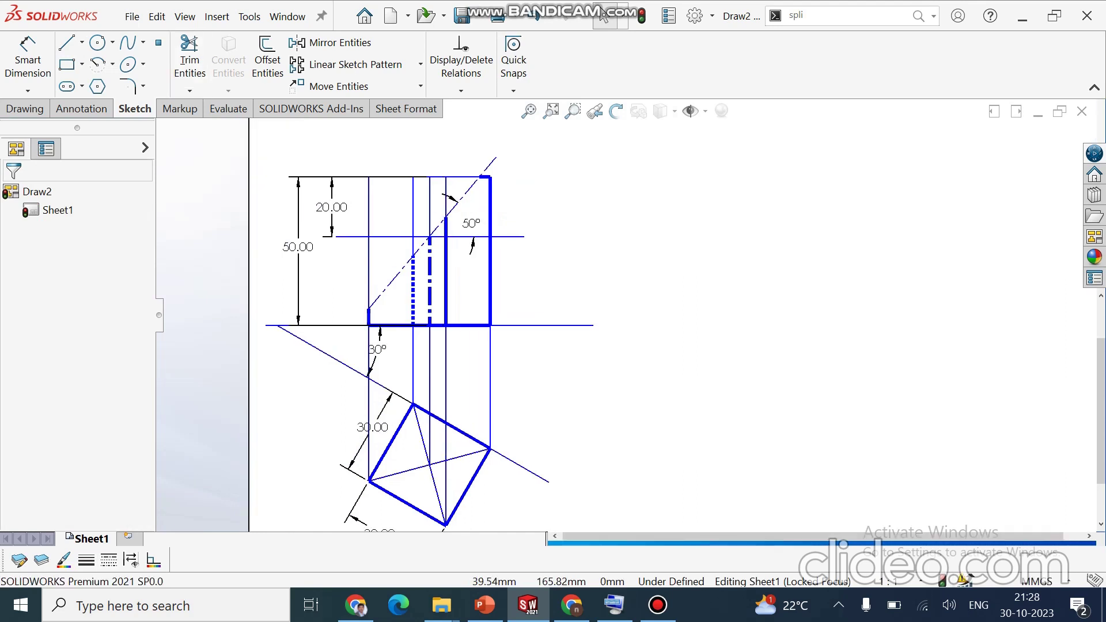
click(83, 108)
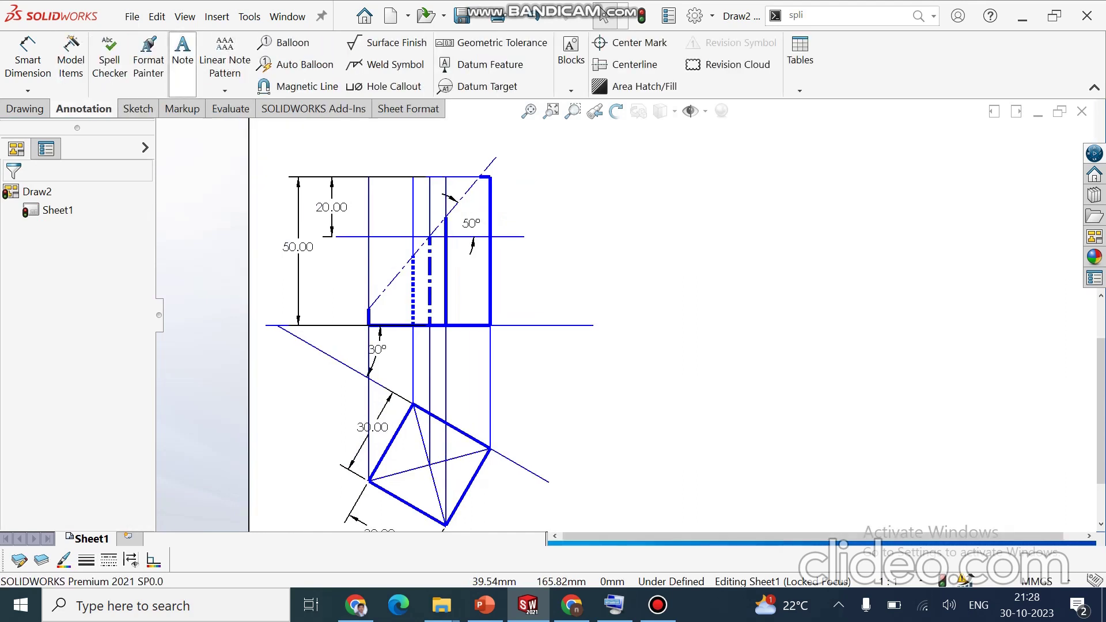
click(182, 60)
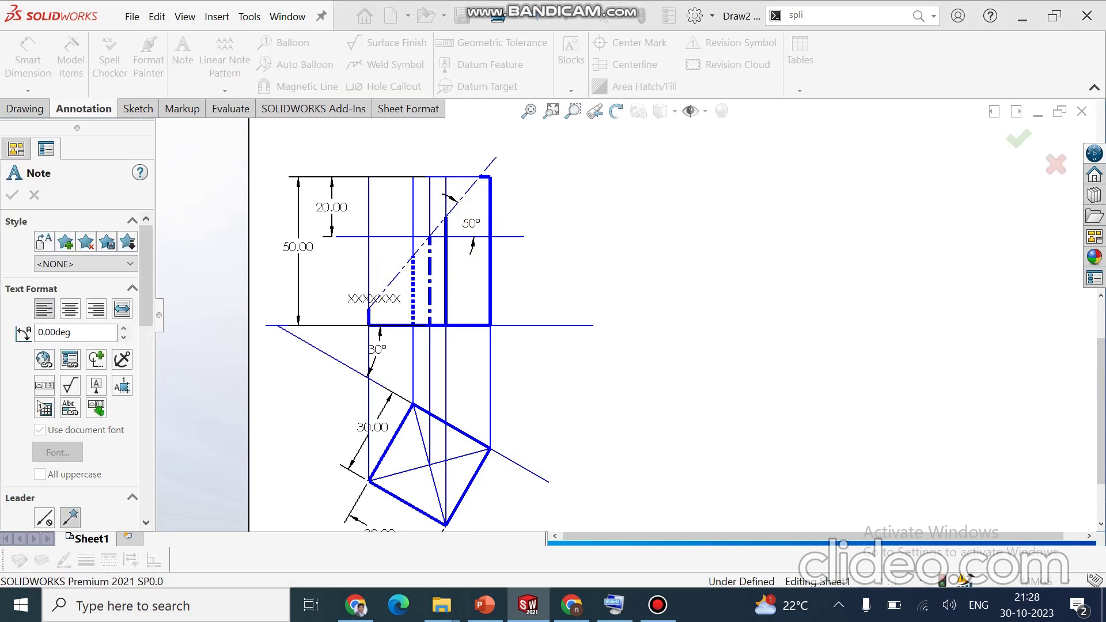
click(347, 294)
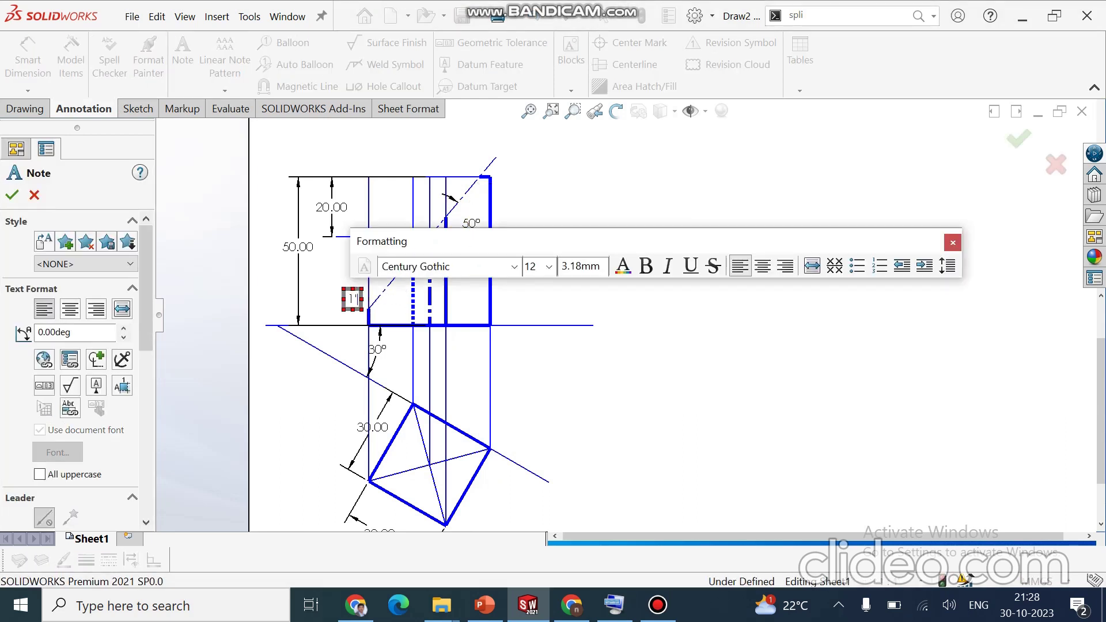
text(1')
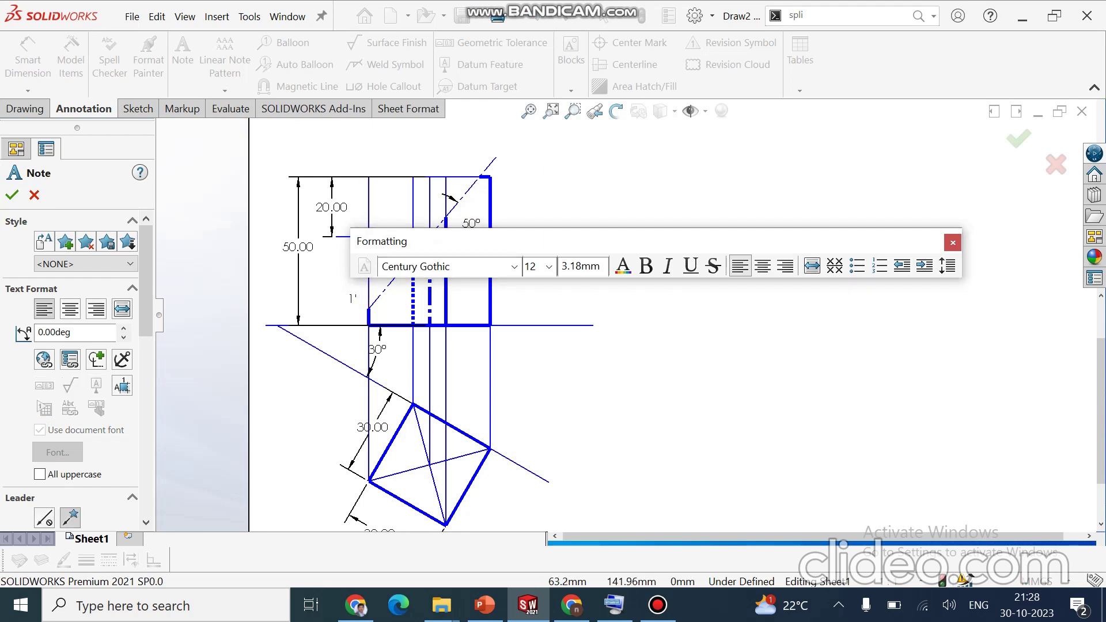
click(439, 209)
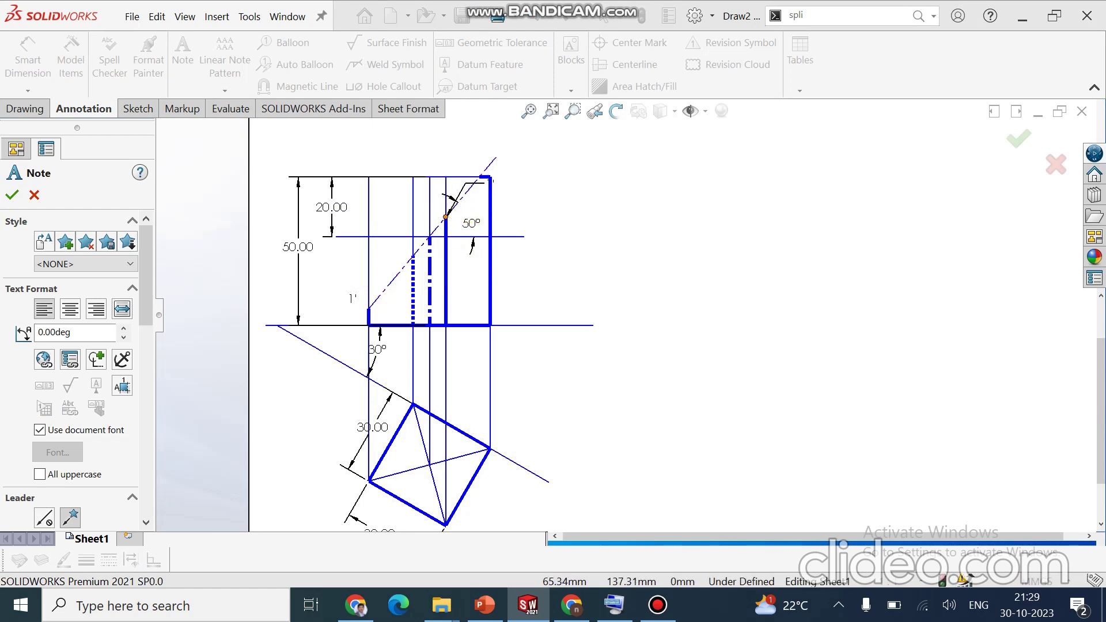
click(434, 209)
text(2')
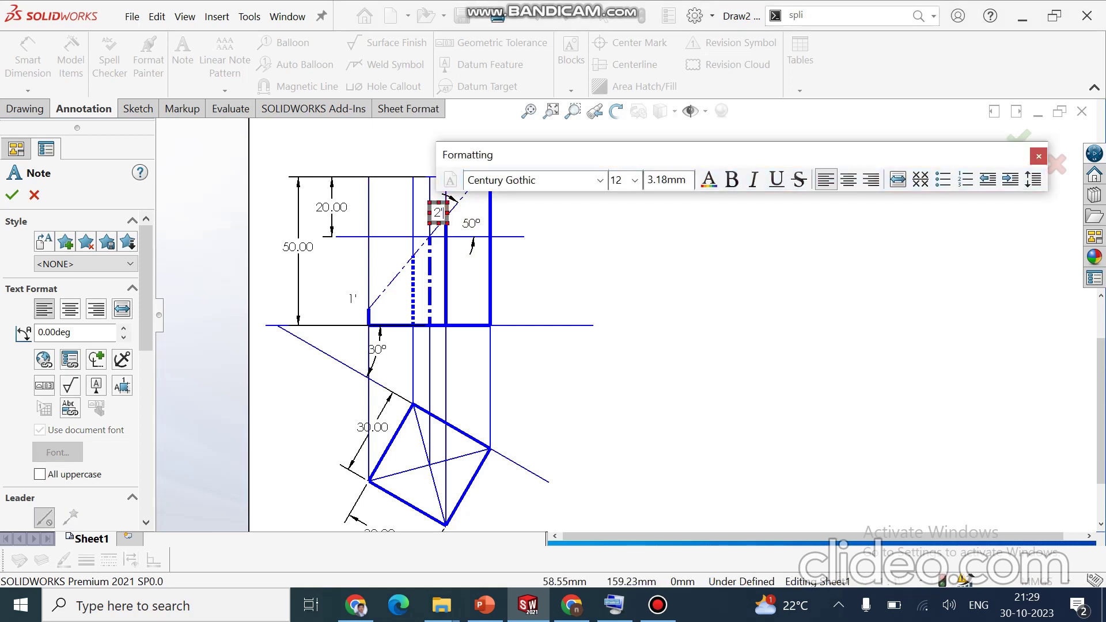
click(517, 211)
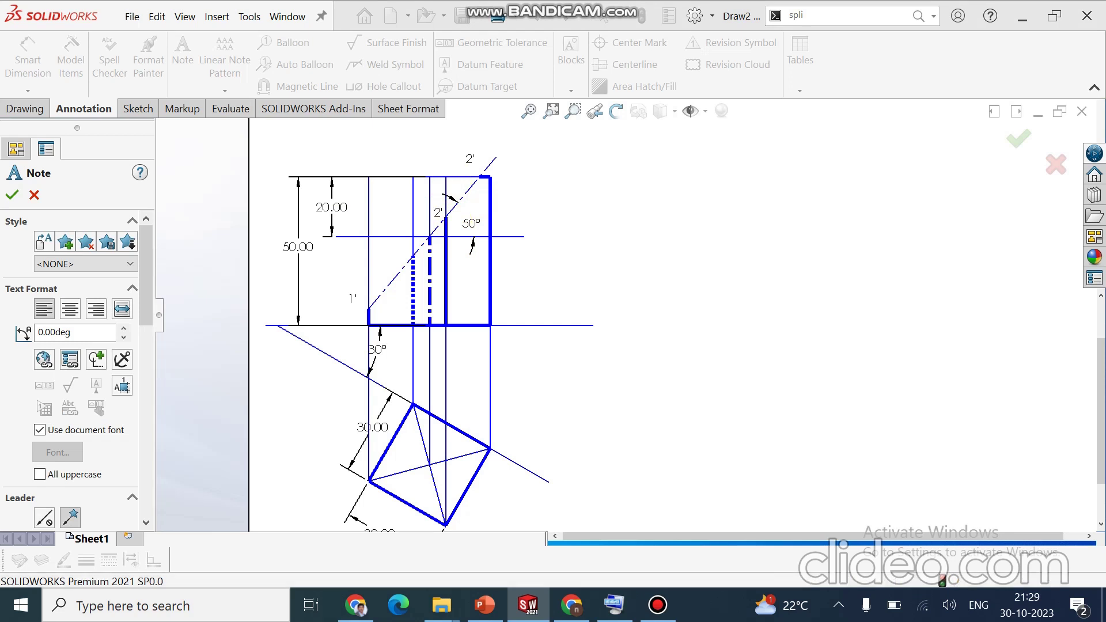
- Add the note 3'(4') where the cutting line meets the top edge and 5' where it meets the hidden edge
click(469, 158)
text(3'(4)
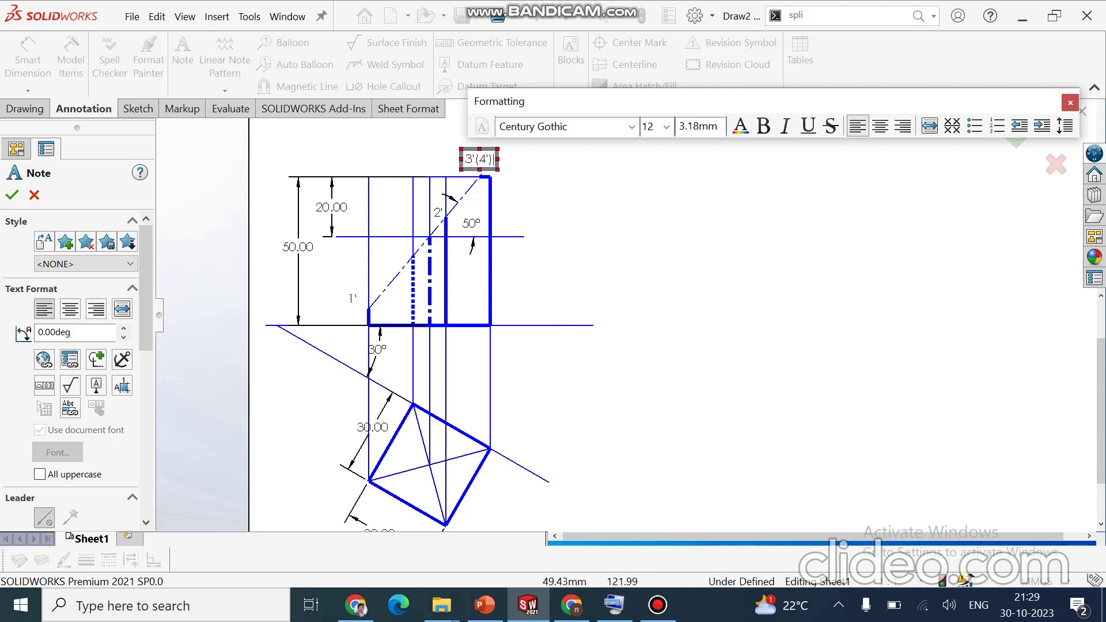
click(385, 254)
click(389, 254)
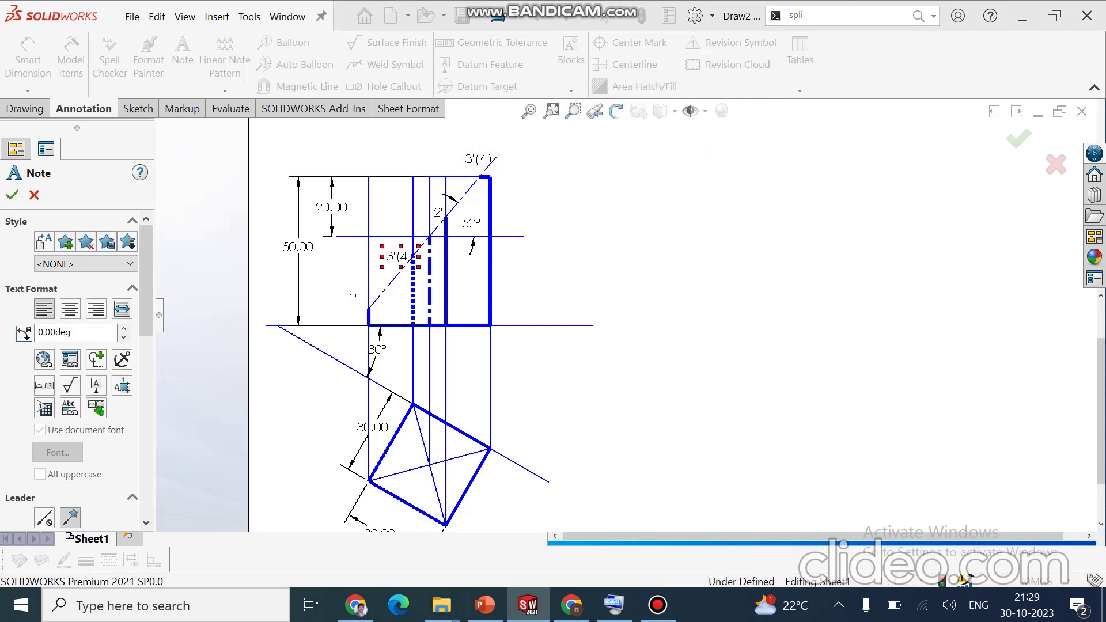
click(400, 257)
text(5')
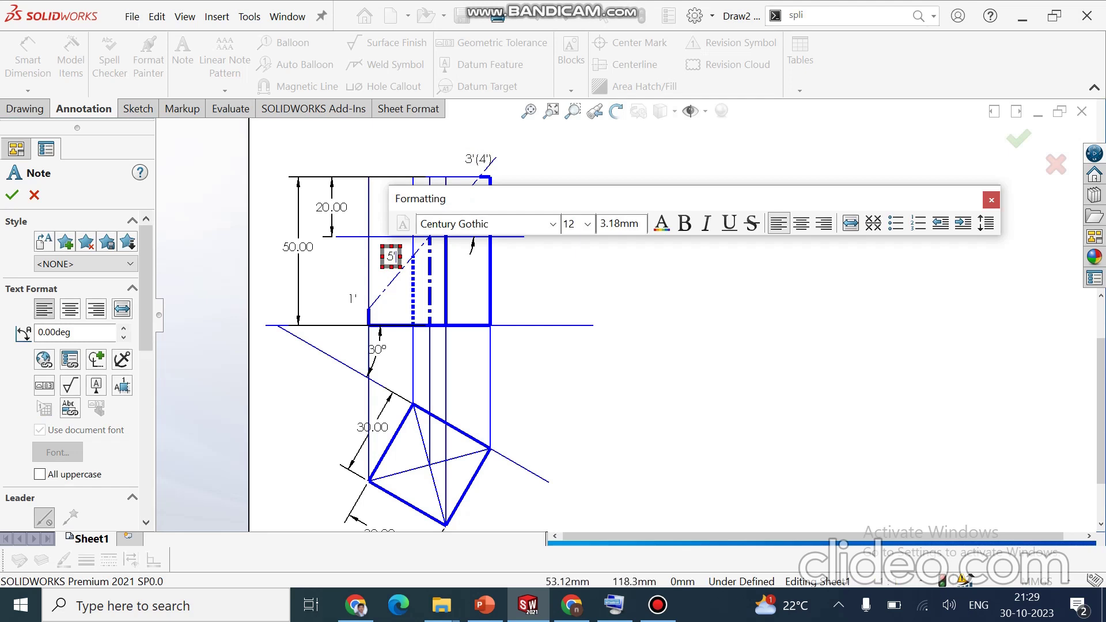
click(418, 261)
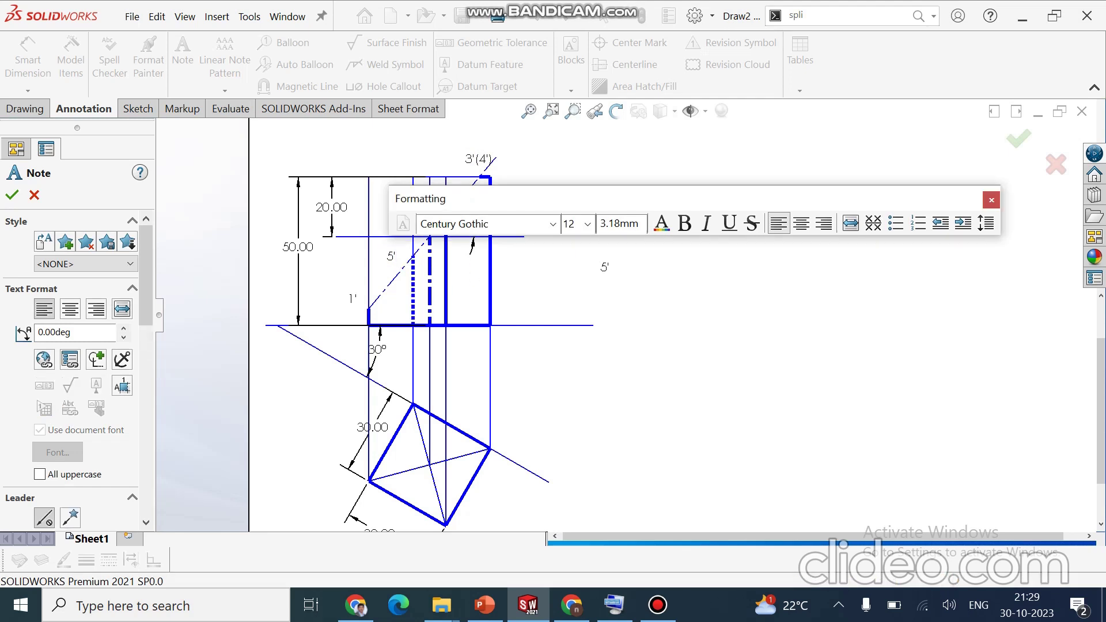
key(Escape)
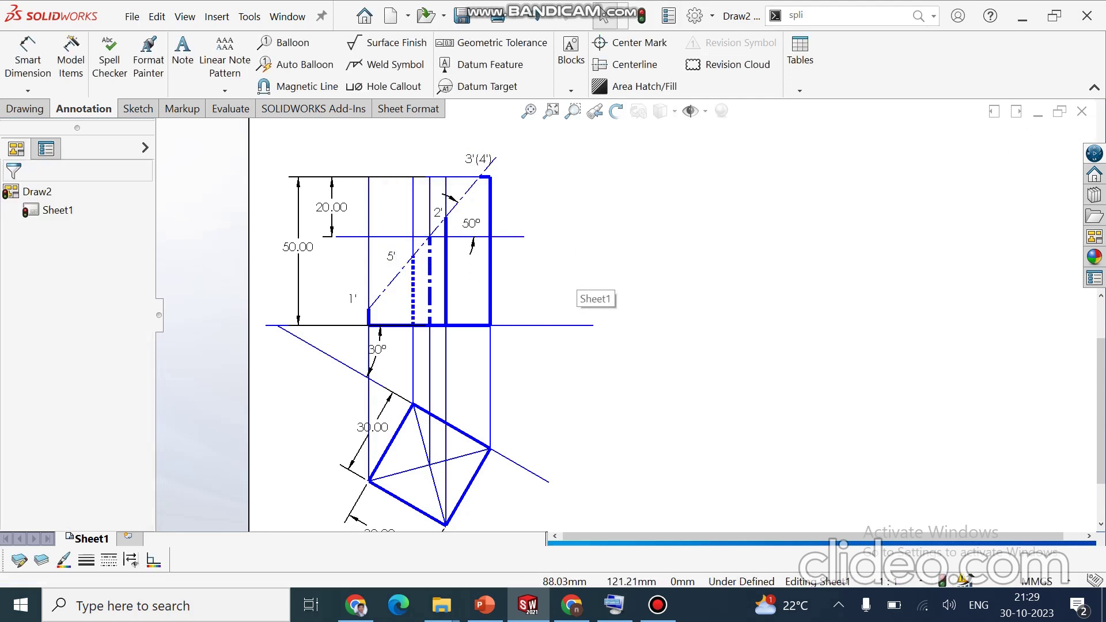
- Draw a vertical line beside the front view, from the level of its top edge down to the reference line
click(135, 108)
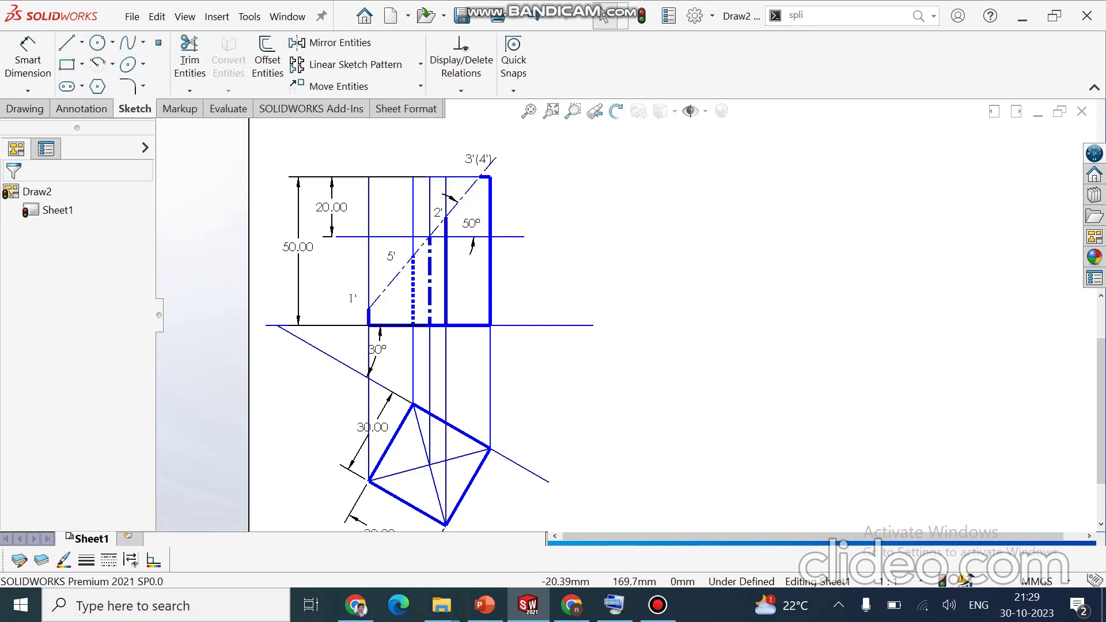
key(l)
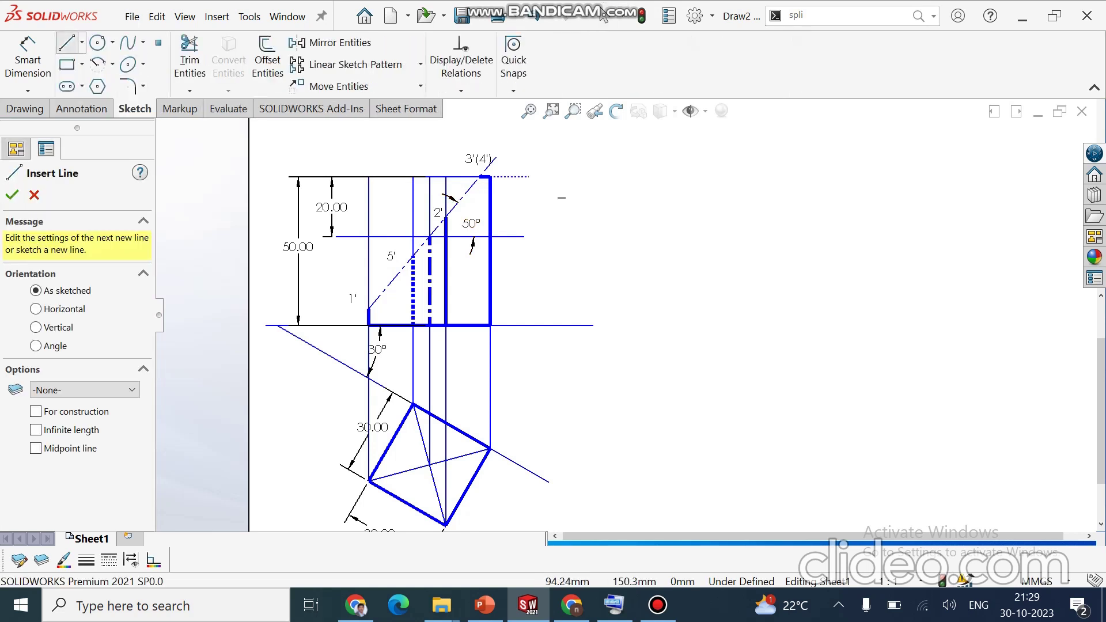
click(559, 177)
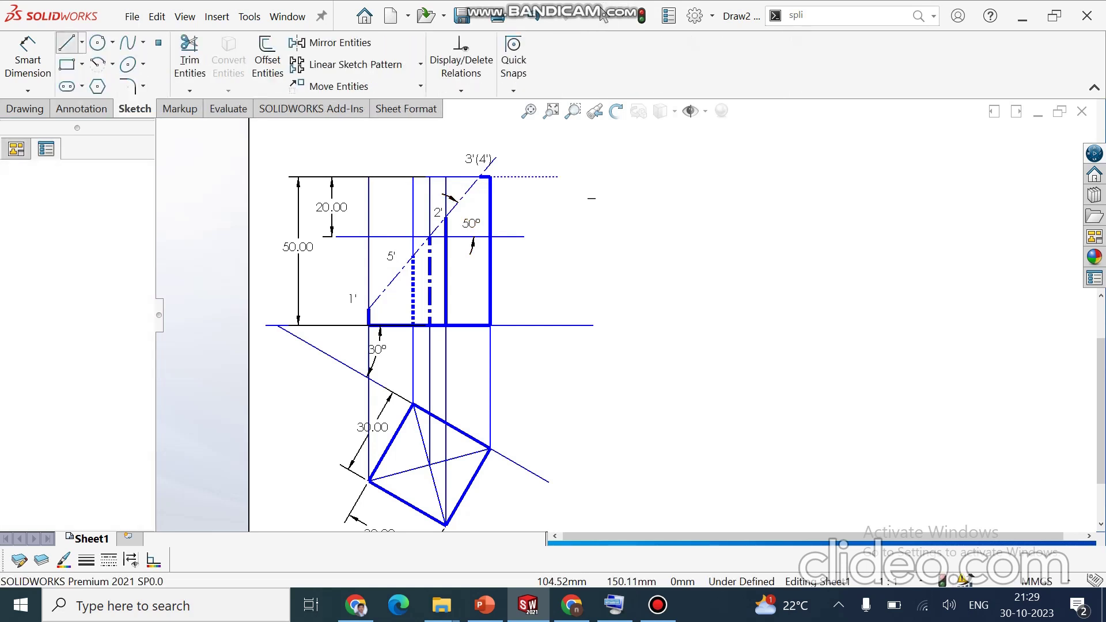
click(558, 325)
key(Escape)
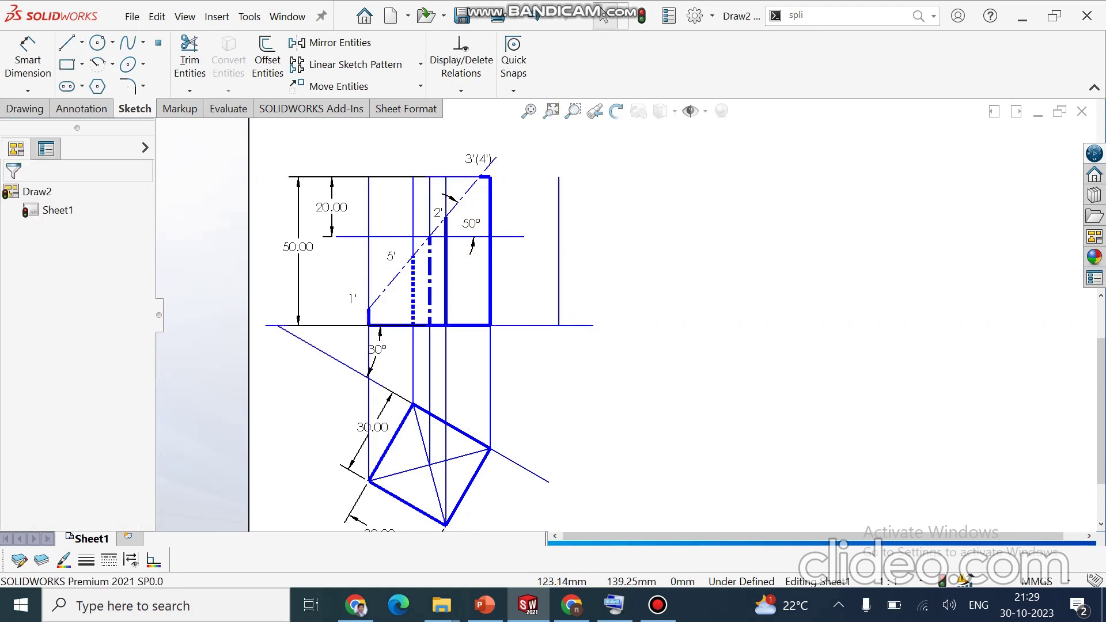
- Create a linear sketch pattern of the new vertical line along the X-axis with 5 instances spaced 30 mm apart
click(356, 64)
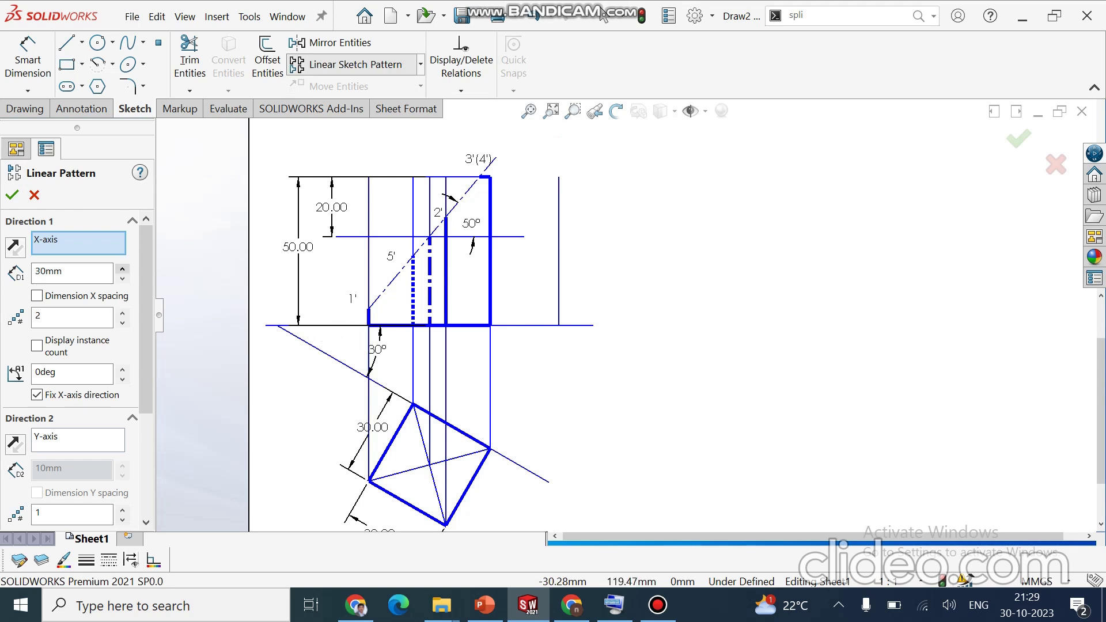
click(558, 251)
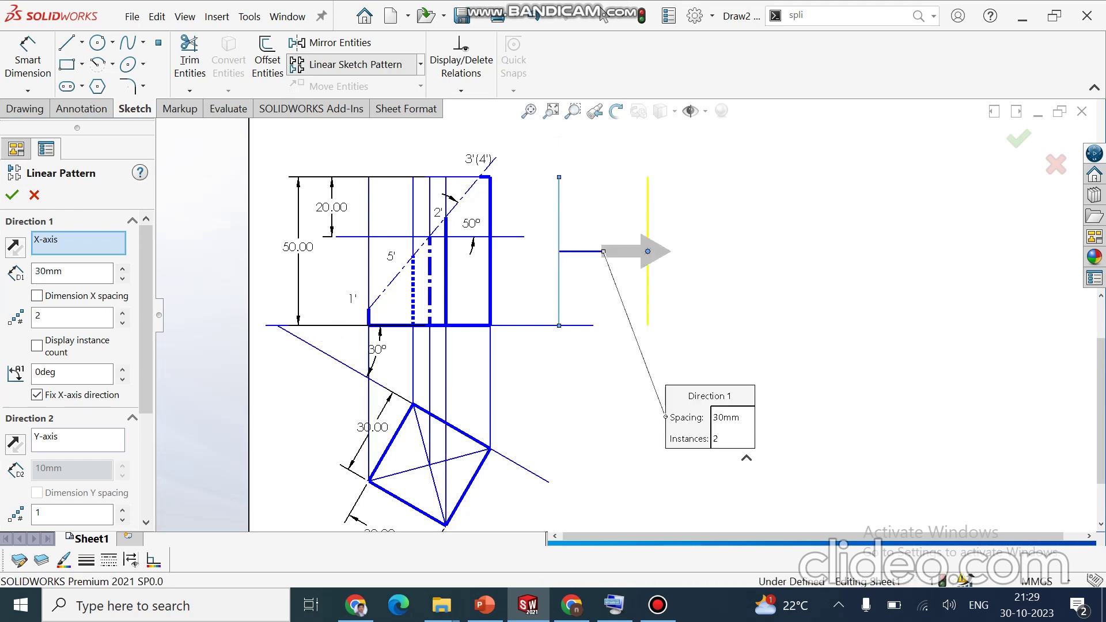
click(123, 312)
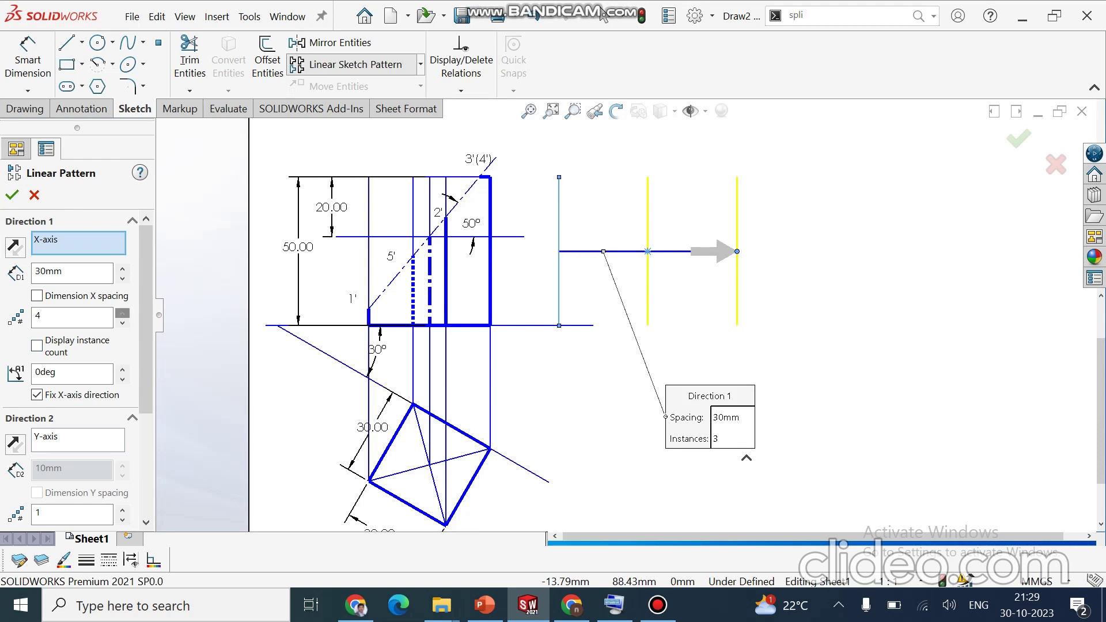
click(122, 313)
click(122, 313)
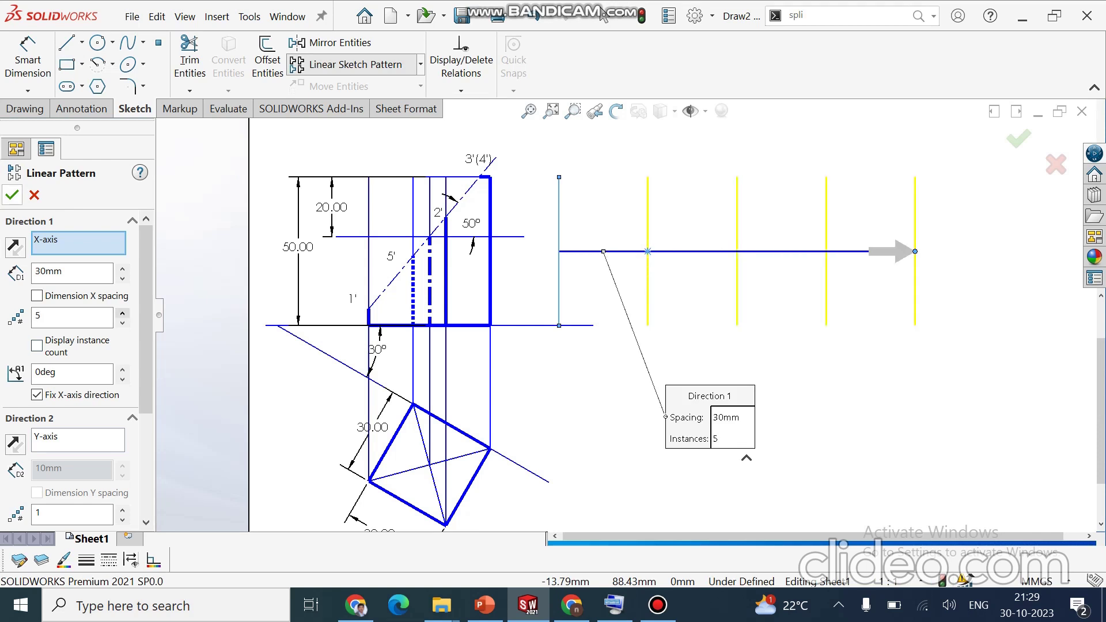
key(Return)
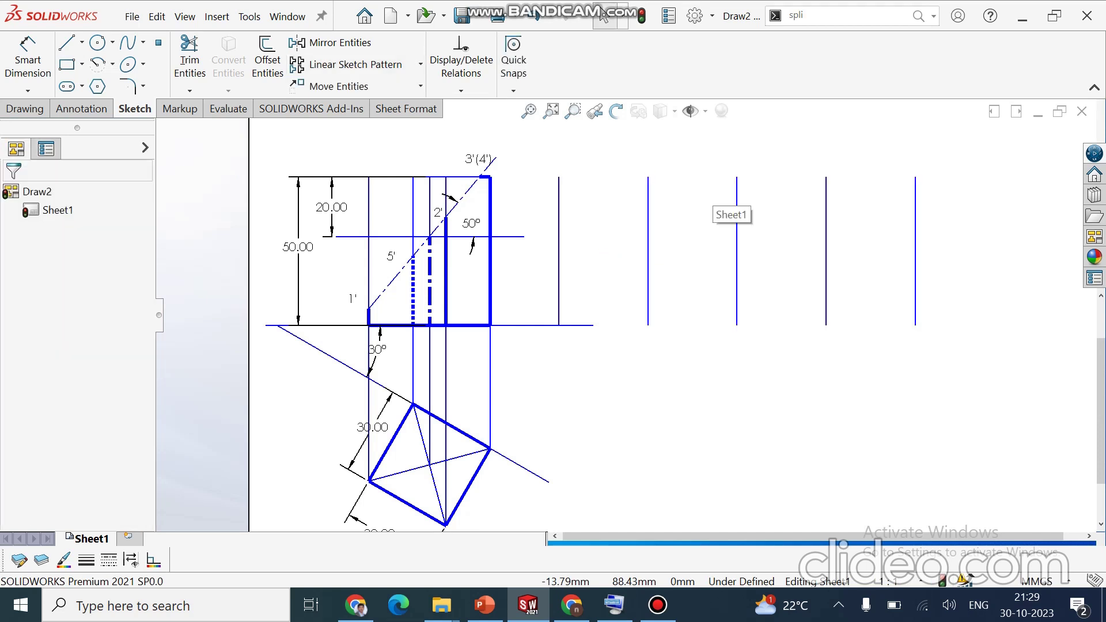
- Extend the base of the development with a horizontal line from the reference line's end to the foot of the last vertical line
key(l)
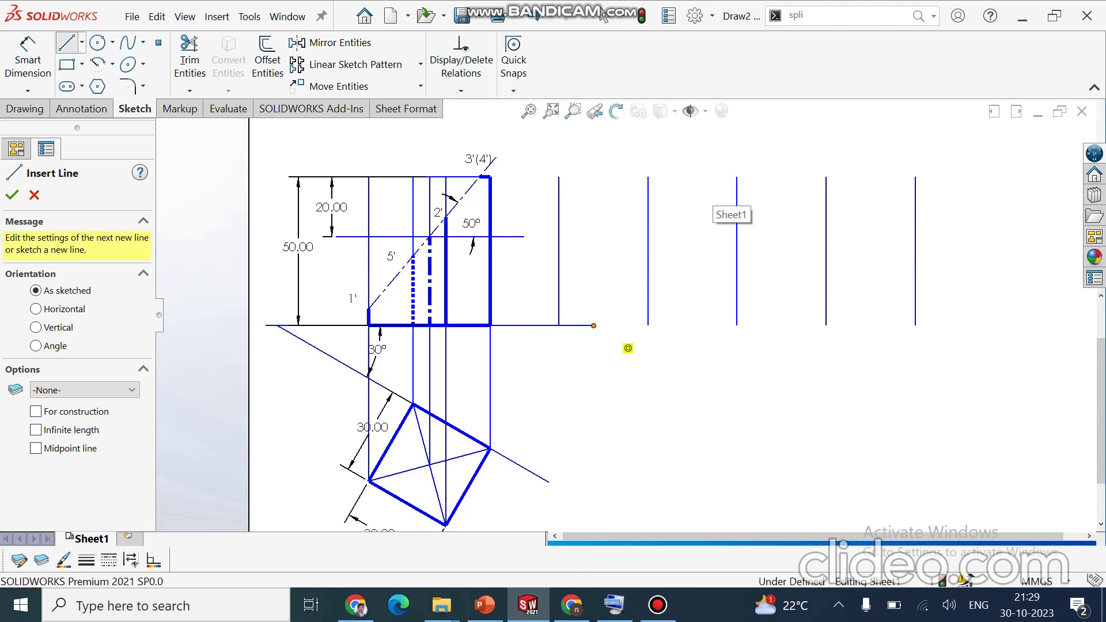
click(593, 325)
click(915, 326)
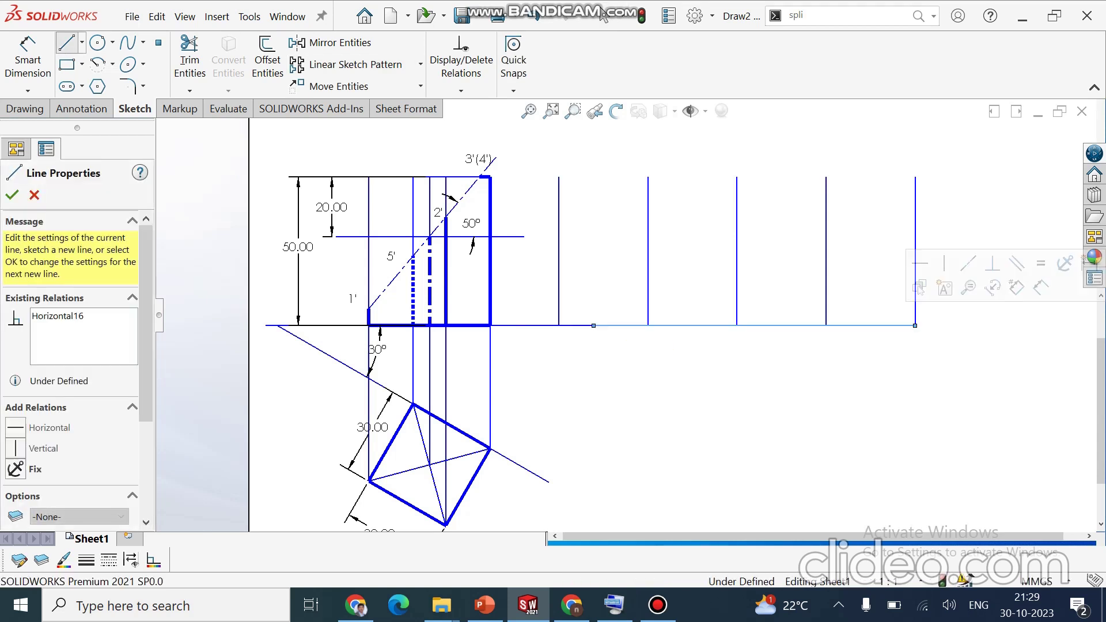
key(Escape)
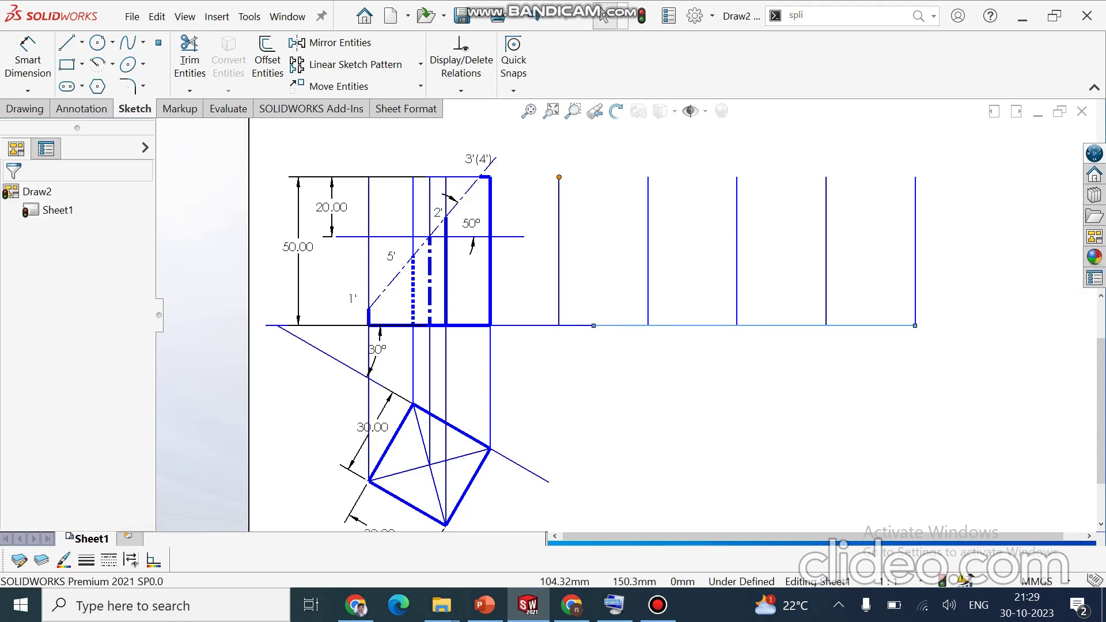
- Close the top of the development with a 120 mm horizontal line between the upper ends of the outermost vertical lines
click(558, 177)
click(914, 178)
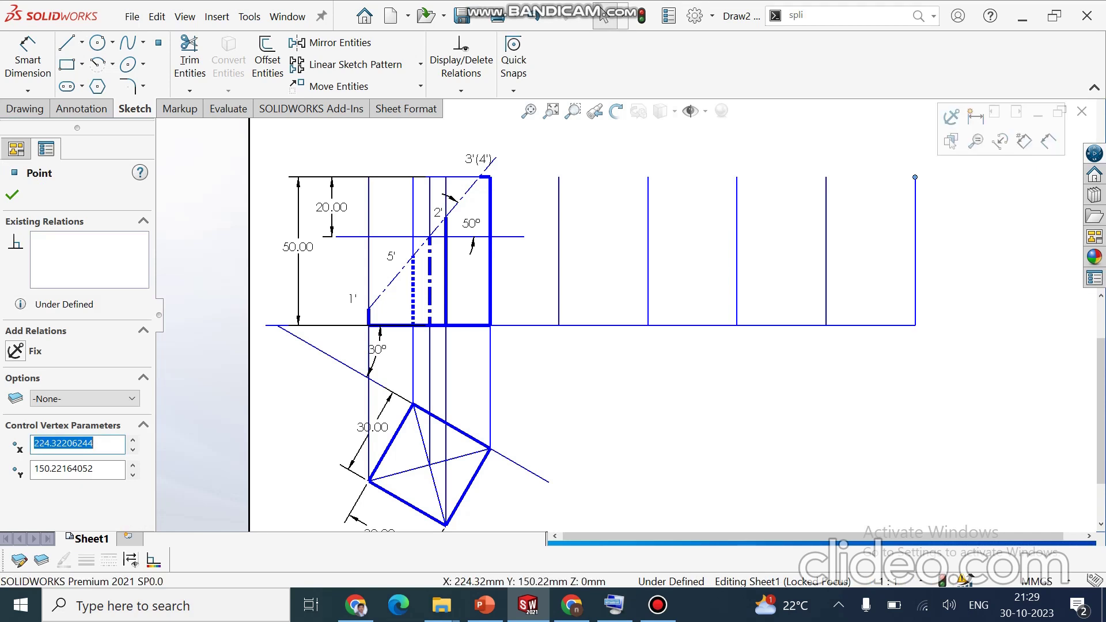
key(l)
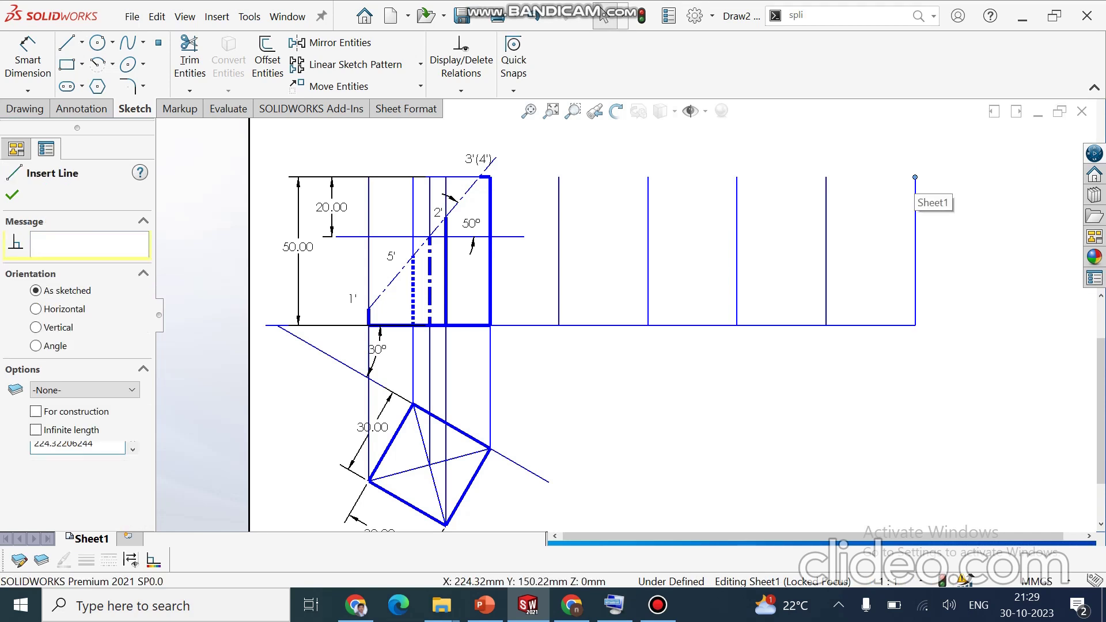
click(559, 176)
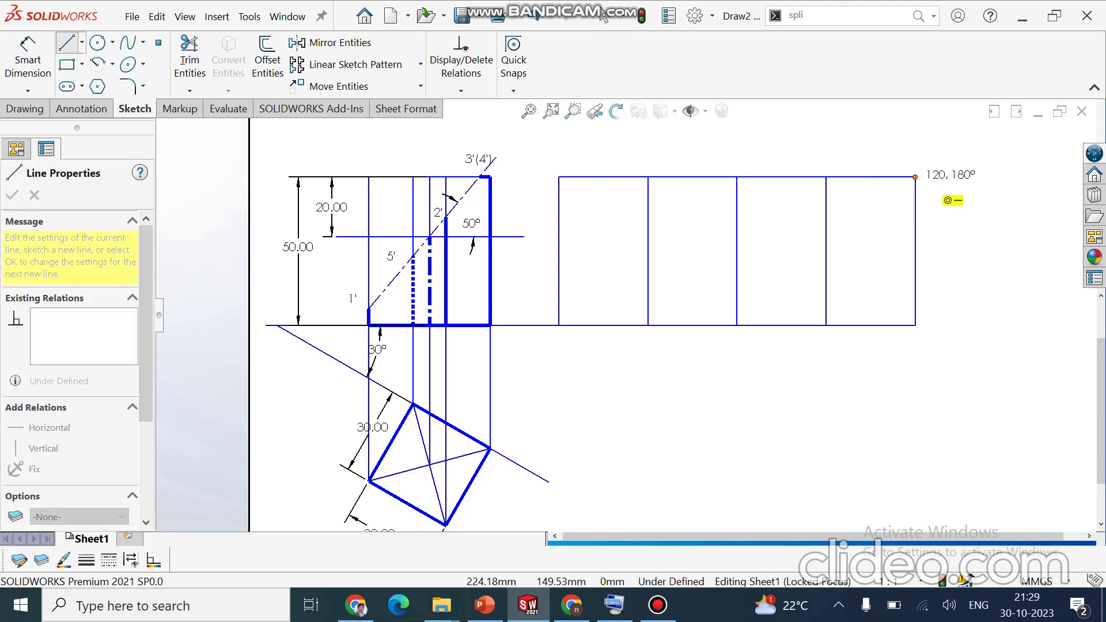
click(915, 177)
key(Escape)
key(Escape)
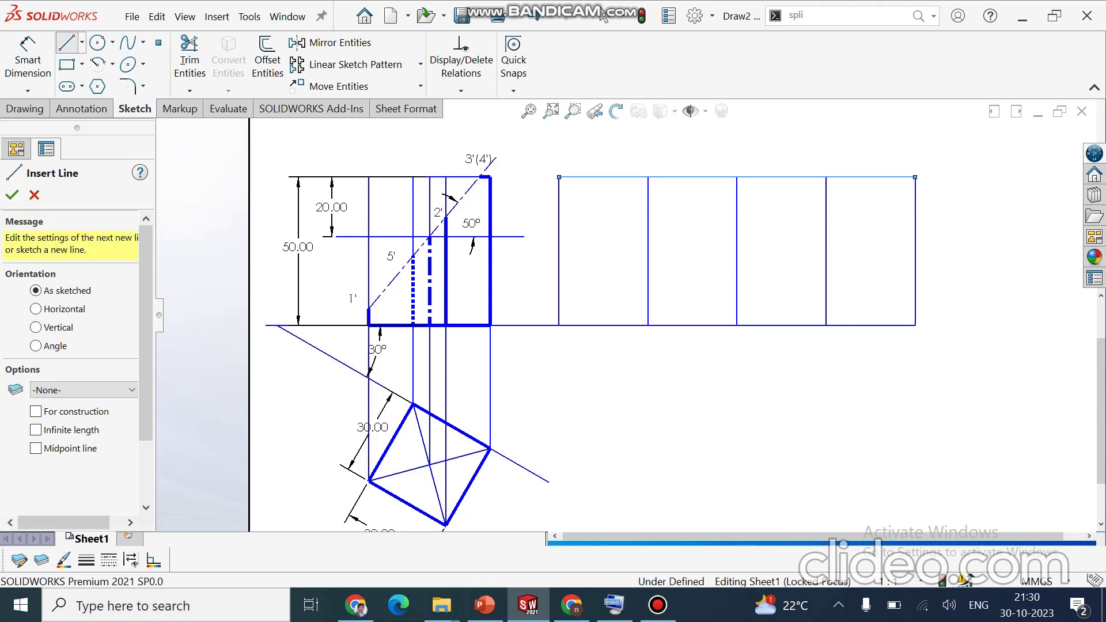
- Draw a horizontal projection line from point 1' across the development to just past its last vertical line
click(369, 309)
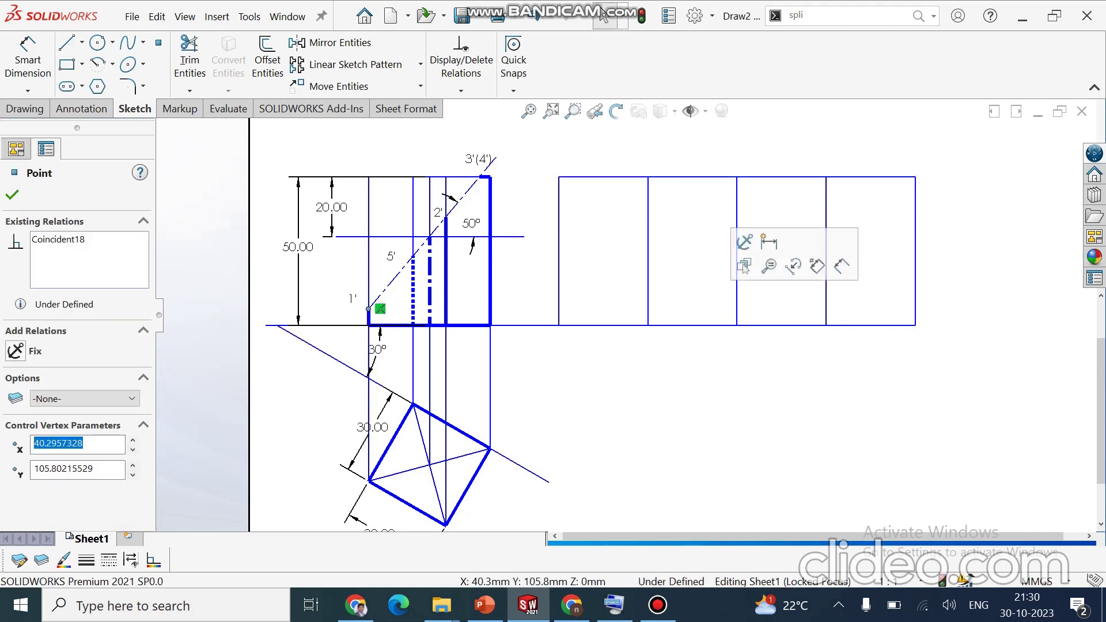
key(Escape)
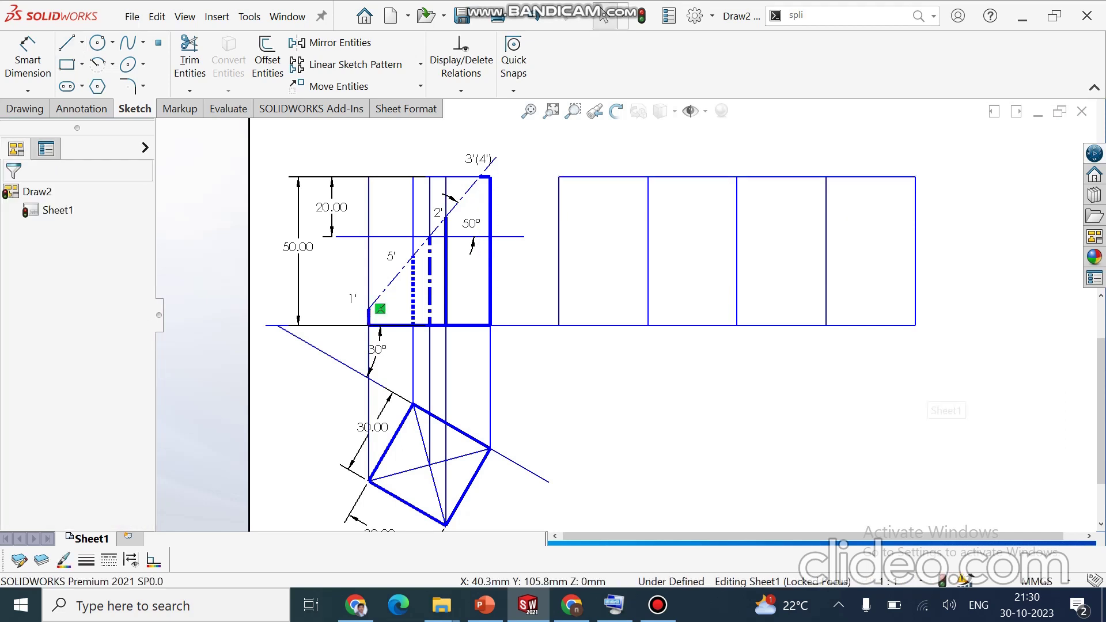
key(l)
click(369, 308)
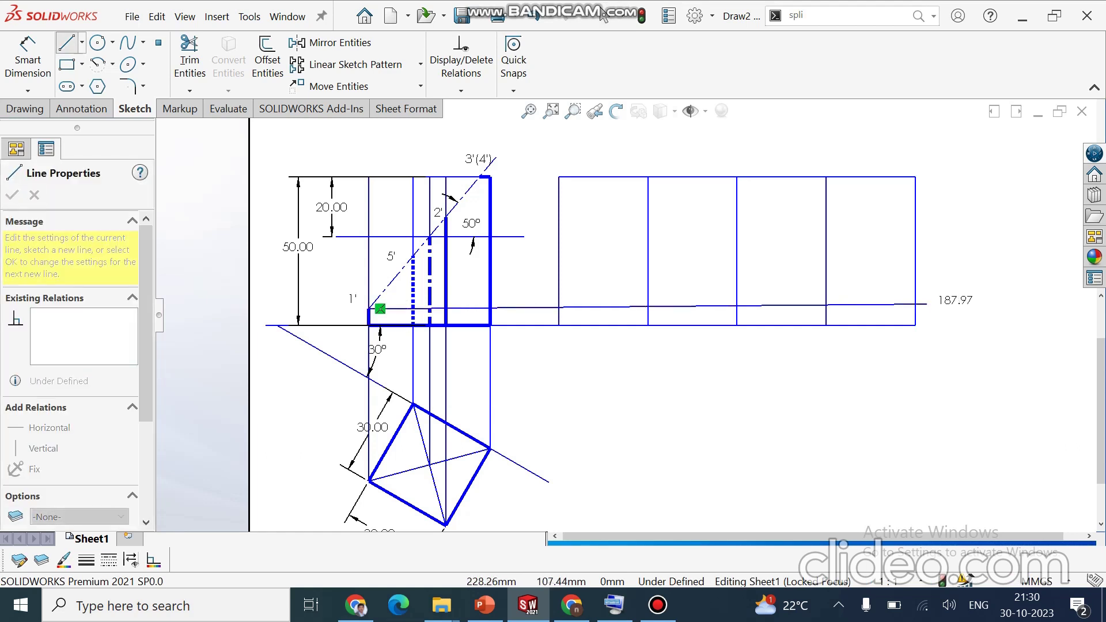
click(932, 308)
key(Escape)
key(Escape)
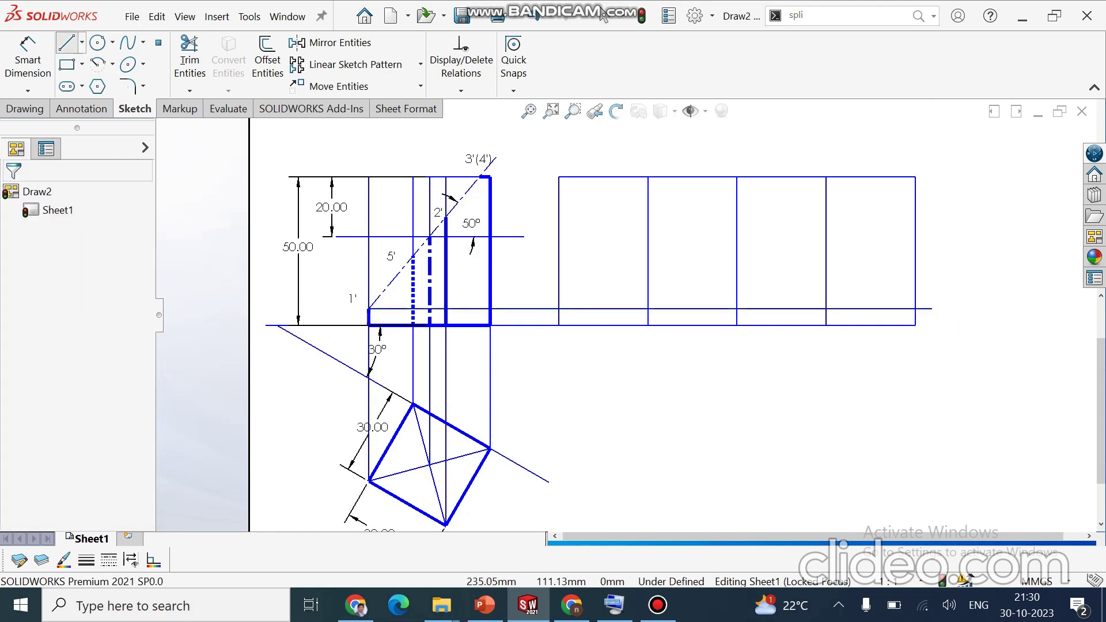
- Draw a horizontal projection line from point 2' across the development to just past its last vertical line
key(l)
click(476, 240)
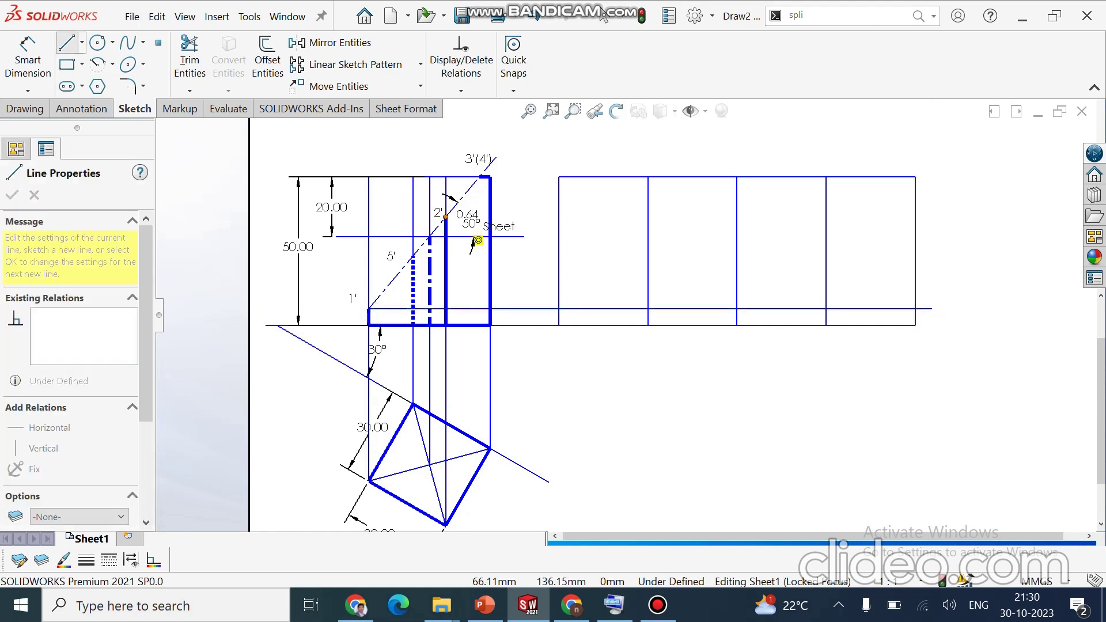
click(931, 217)
key(Escape)
key(Escape)
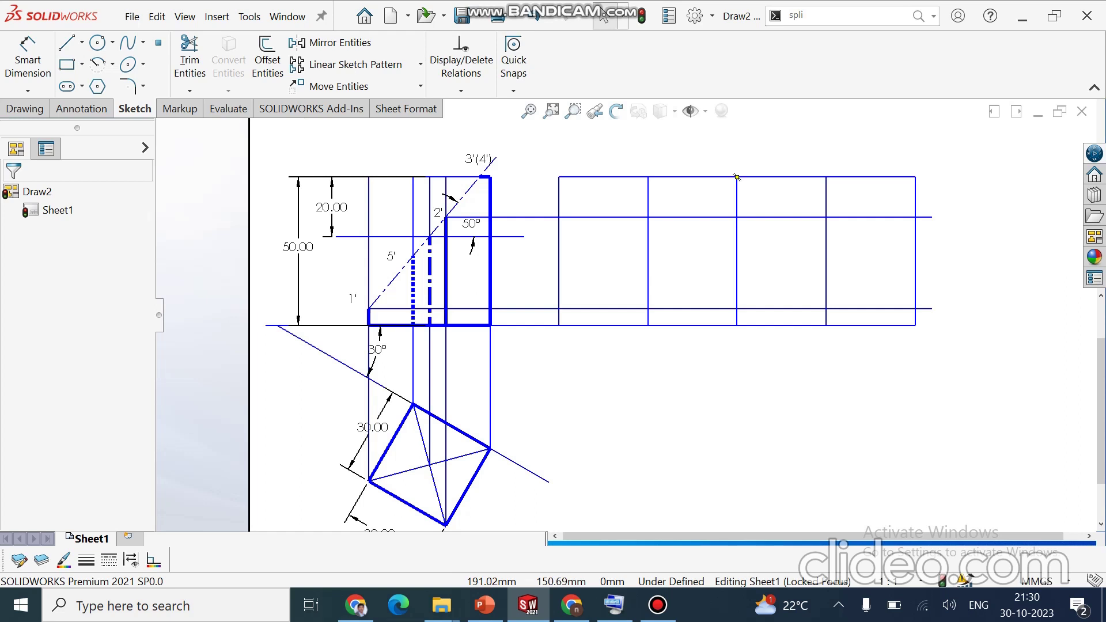
- Draw a horizontal projection line from point 5' across the development to just past its fourth vertical line
key(l)
click(413, 255)
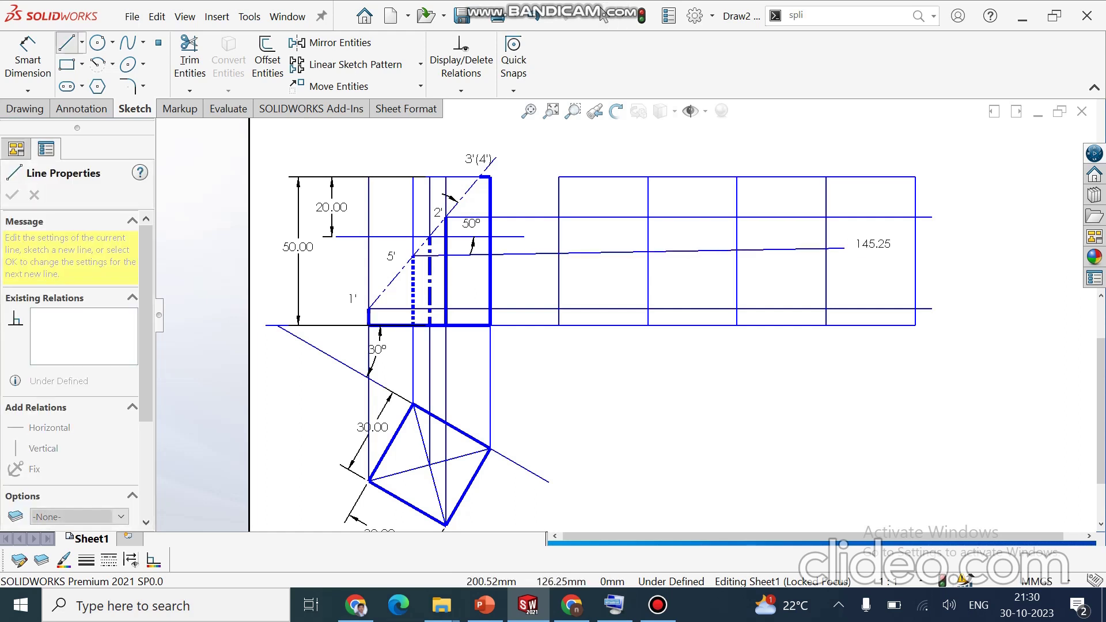
click(854, 255)
key(Escape)
key(Escape)
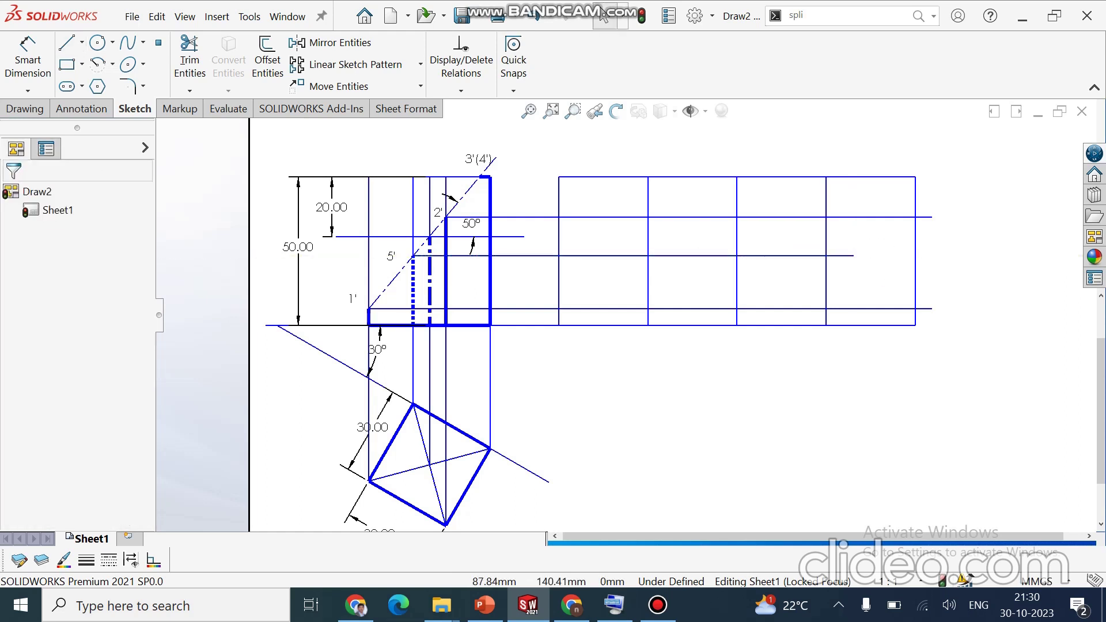
- Draw a vertical projection line from point 3'(4') down to the lower-right edge of the square in the top view
key(l)
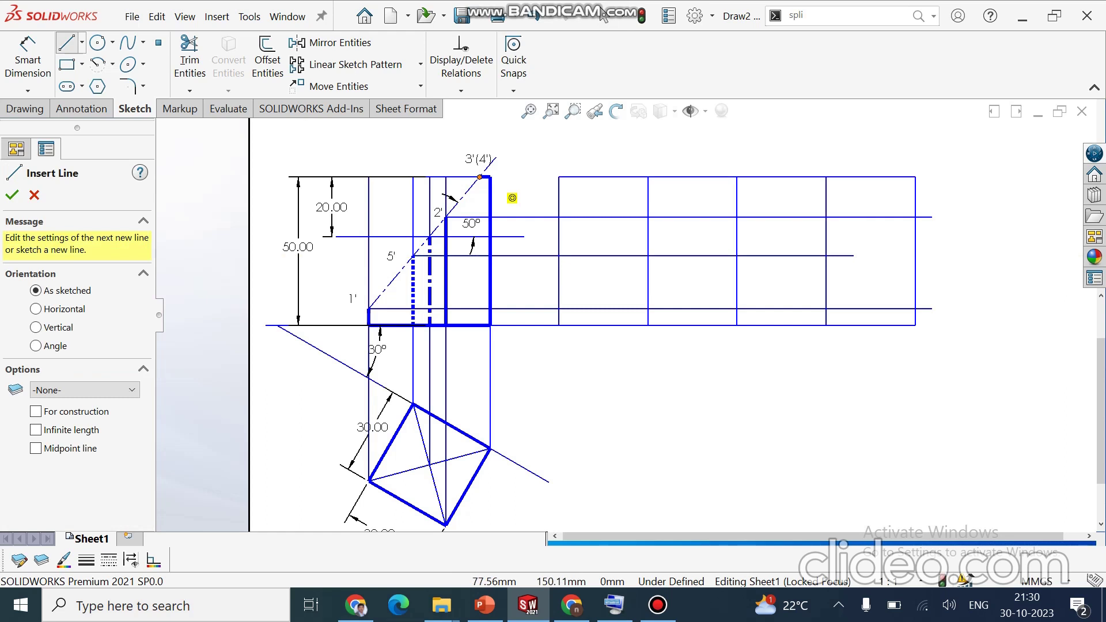
click(479, 177)
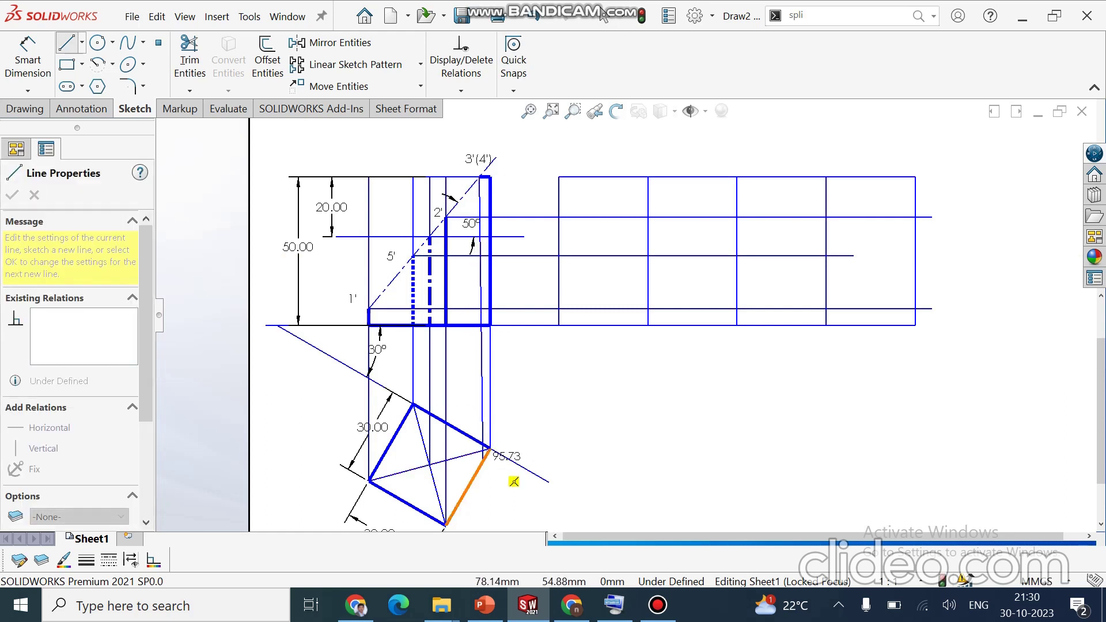
click(479, 467)
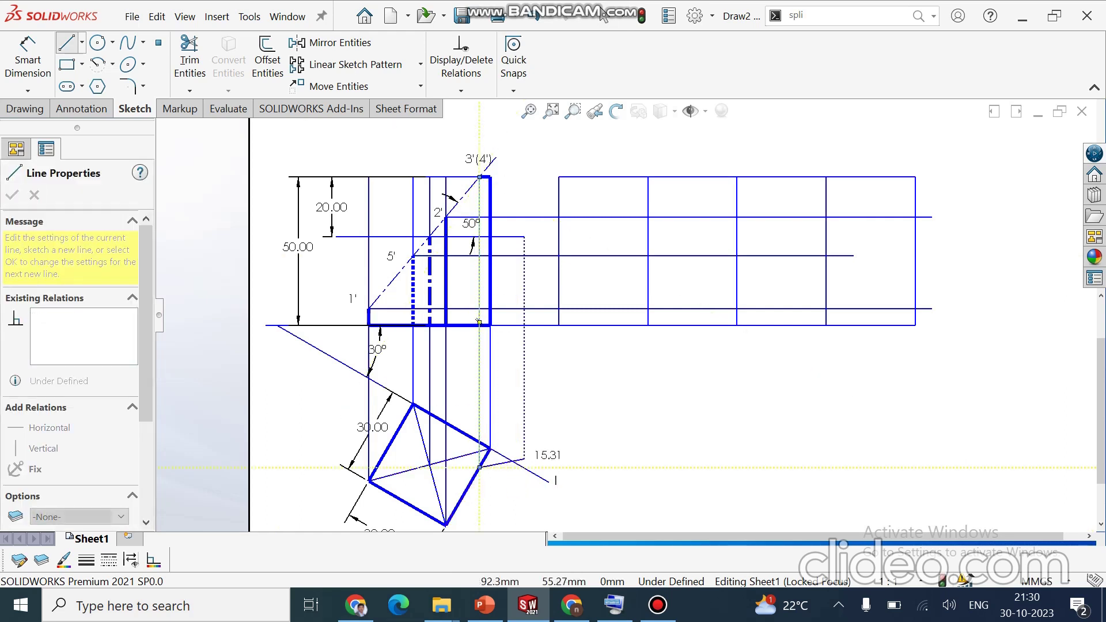
key(Escape)
- Dimension the distance along the square's lower-right edge from its right corner to the end of the projection line from 3'(4')
scroll(521, 472, down, 1)
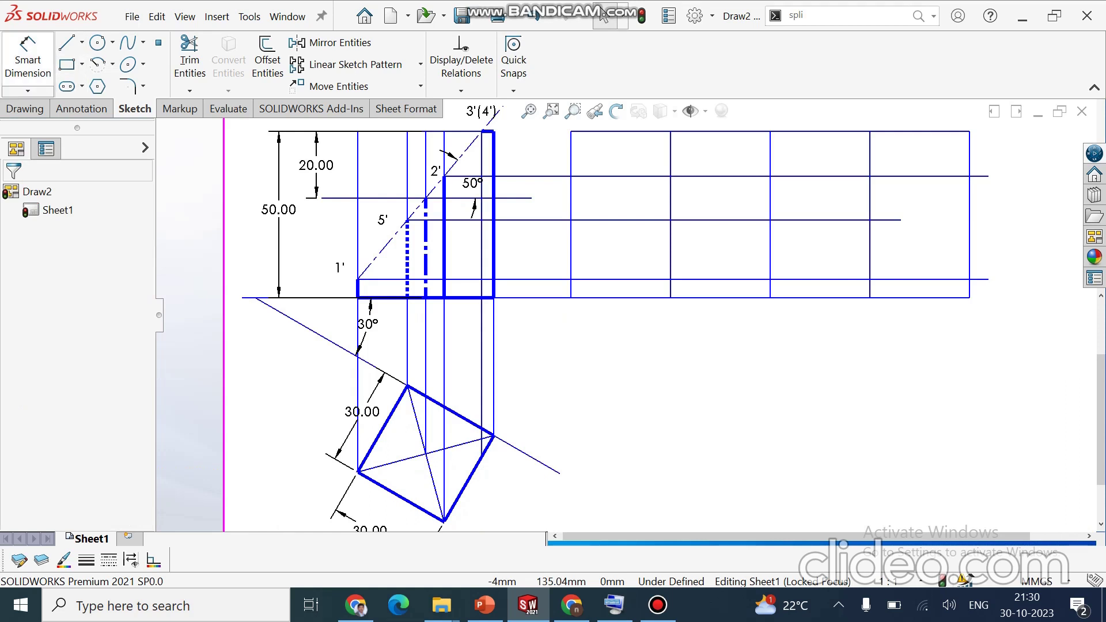
click(28, 58)
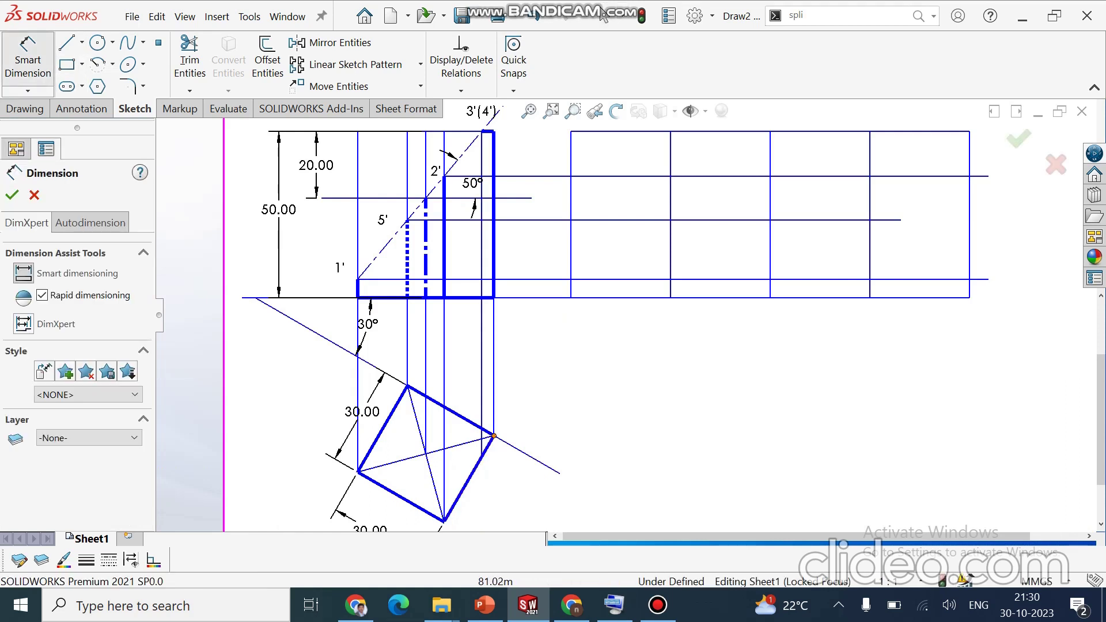
click(494, 436)
click(482, 458)
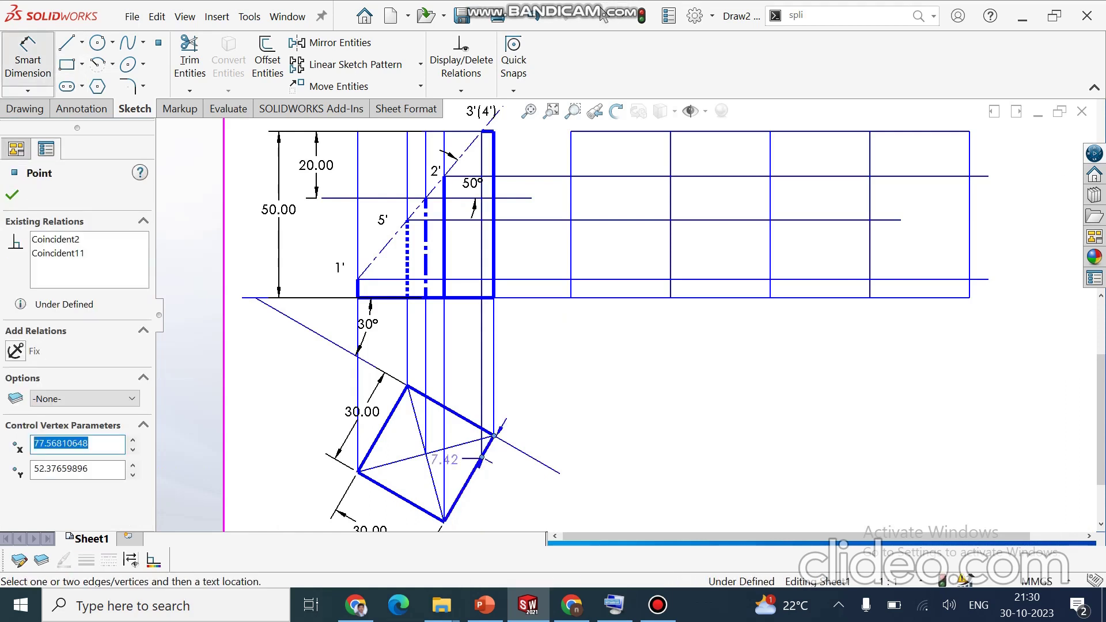
click(514, 466)
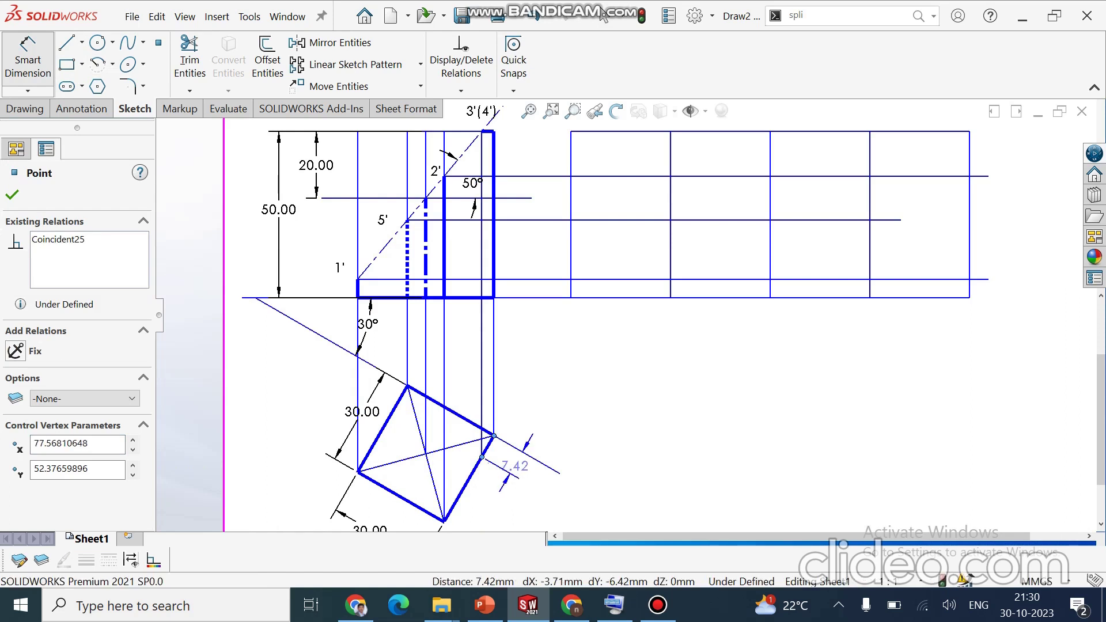
click(514, 466)
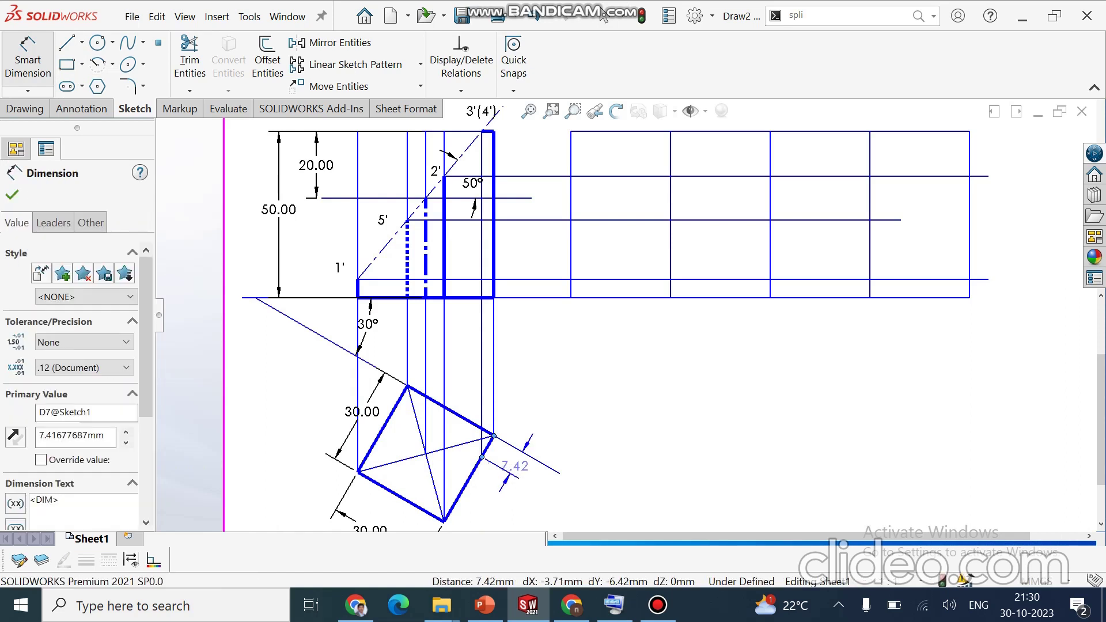
key(Return)
- Add a point where the 3'(4') projection line crosses the square's upper-right edge and add a driven dimension from it to the right corner
click(158, 42)
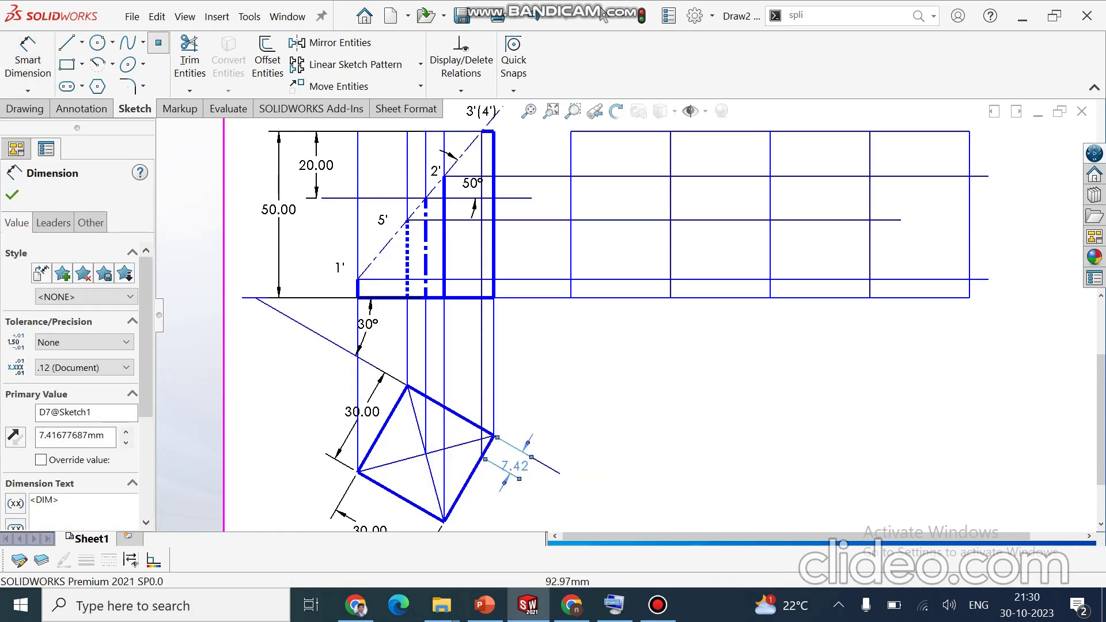
click(513, 449)
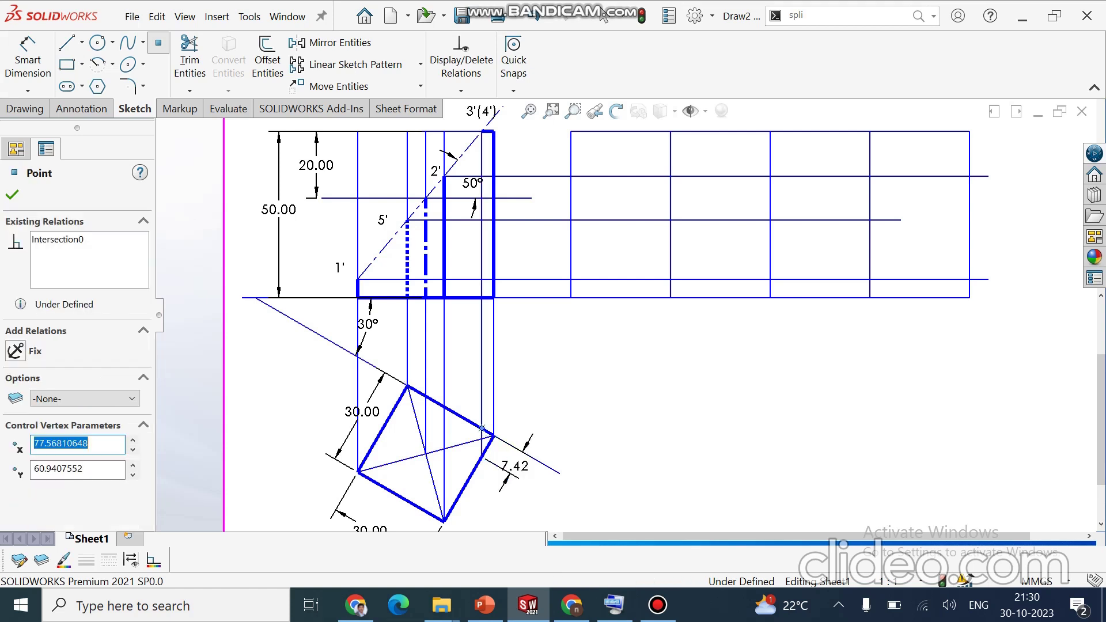
click(28, 60)
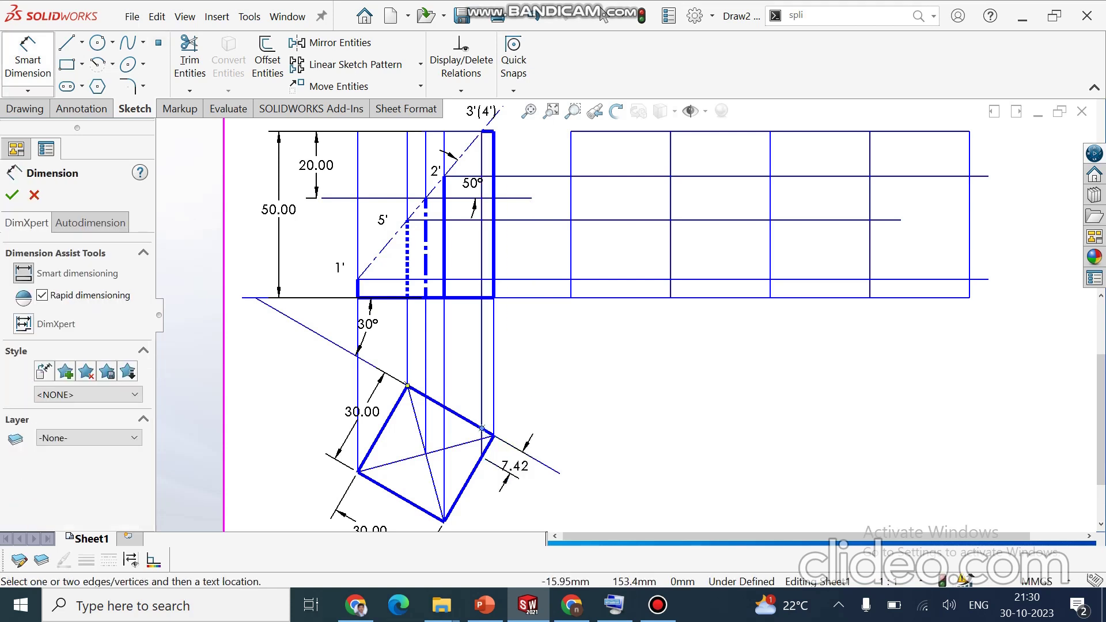
click(493, 435)
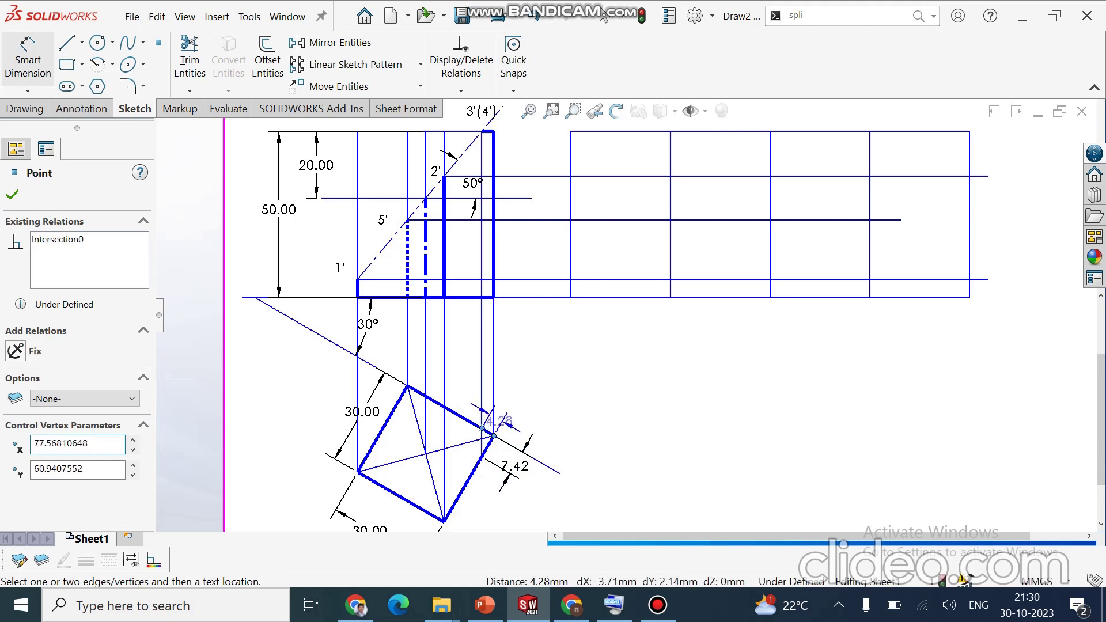
click(504, 420)
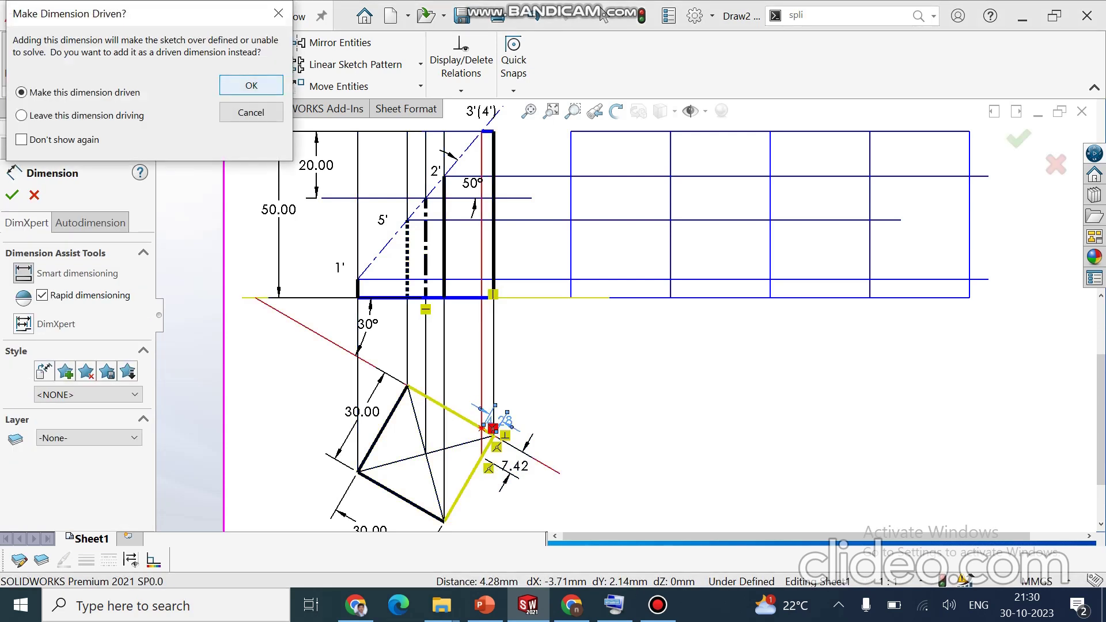
key(Return)
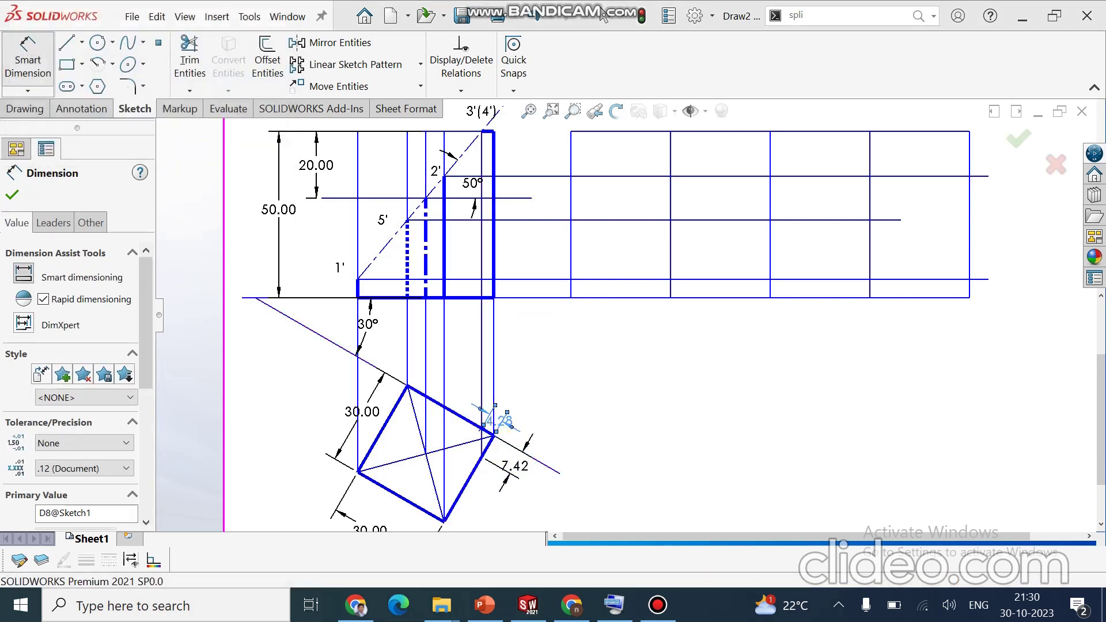
key(Escape)
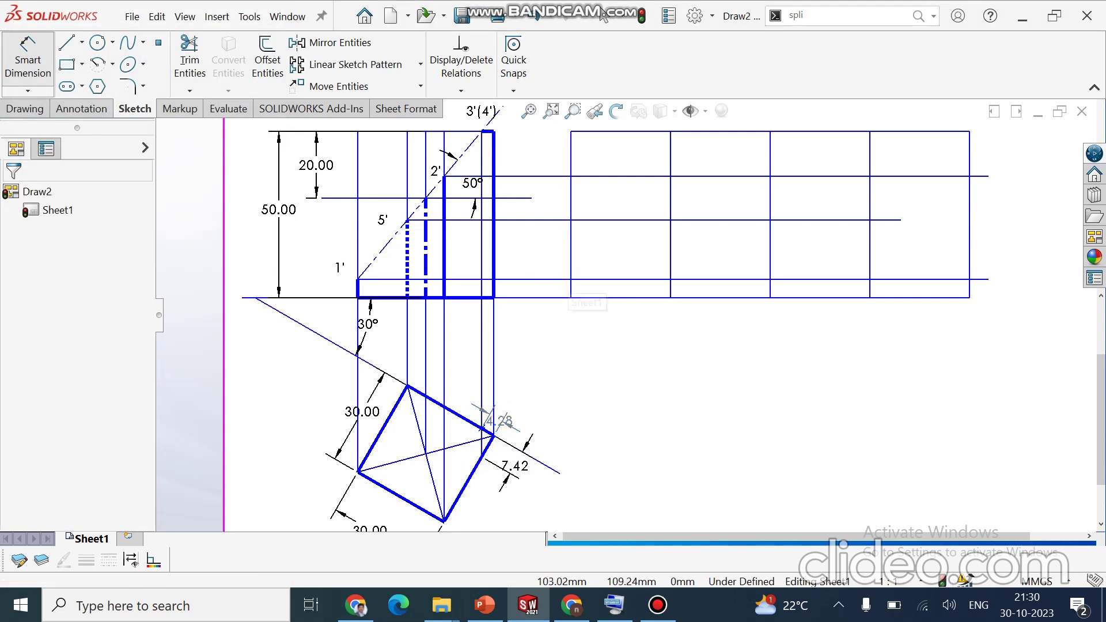
key(Escape)
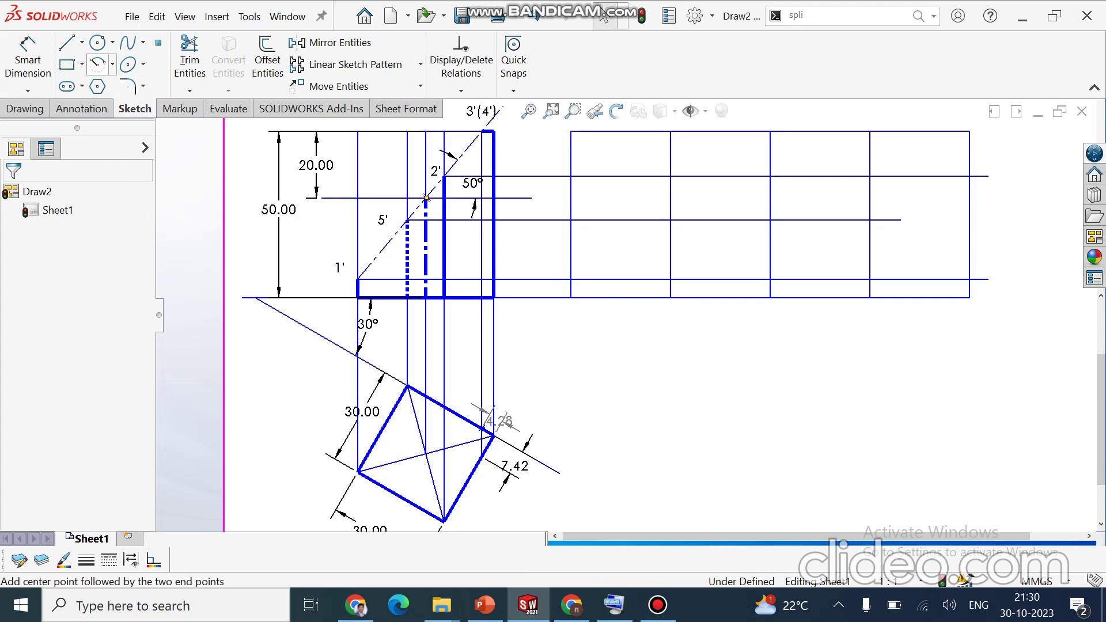
- Draw a short centre-point arc of radius 7.42 about the third vertical line's upper end, crossing the development's top line to its left
click(98, 64)
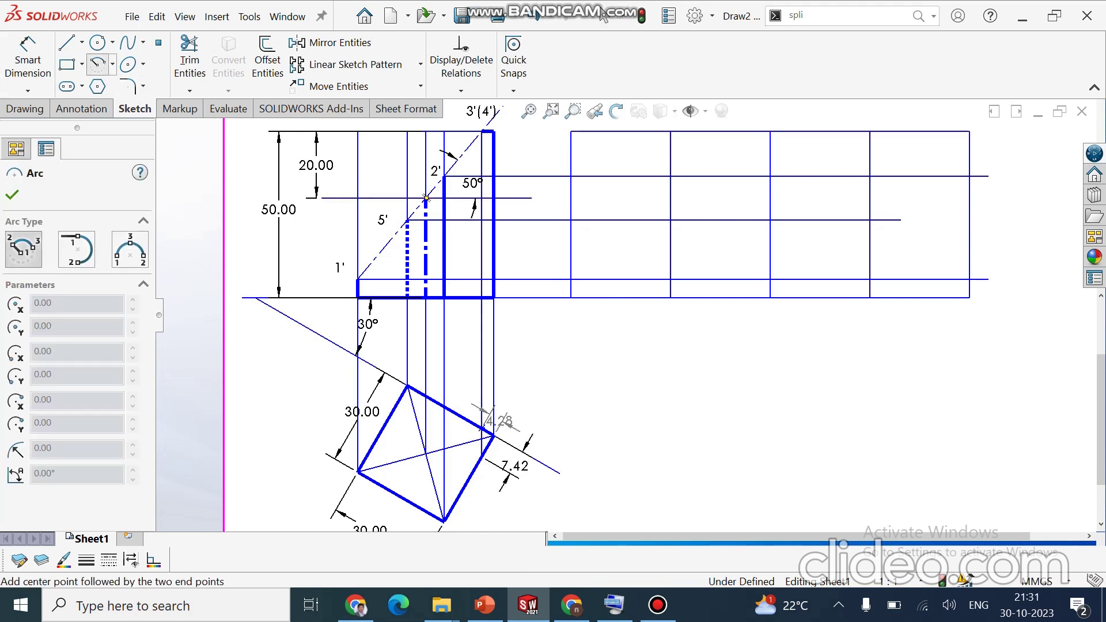
click(770, 131)
click(744, 122)
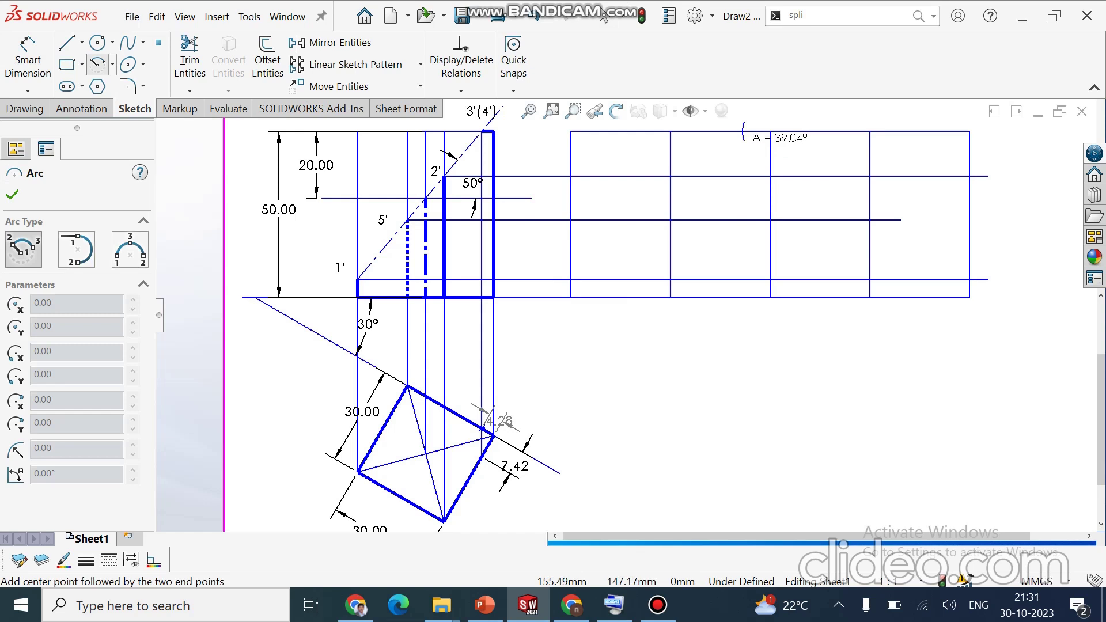
click(743, 140)
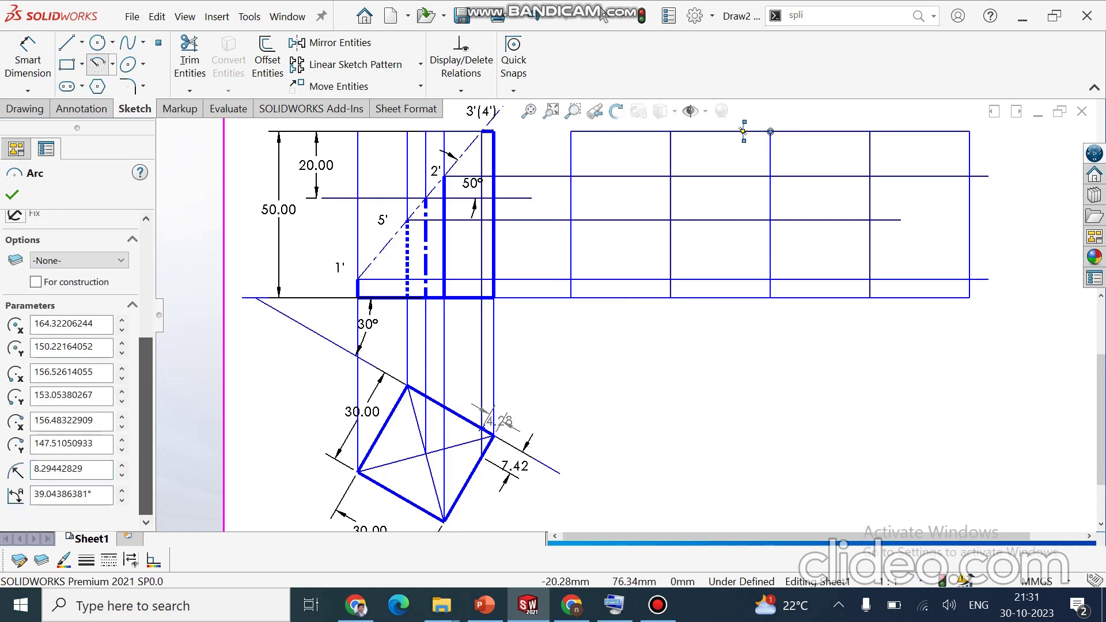
double_click(64, 469)
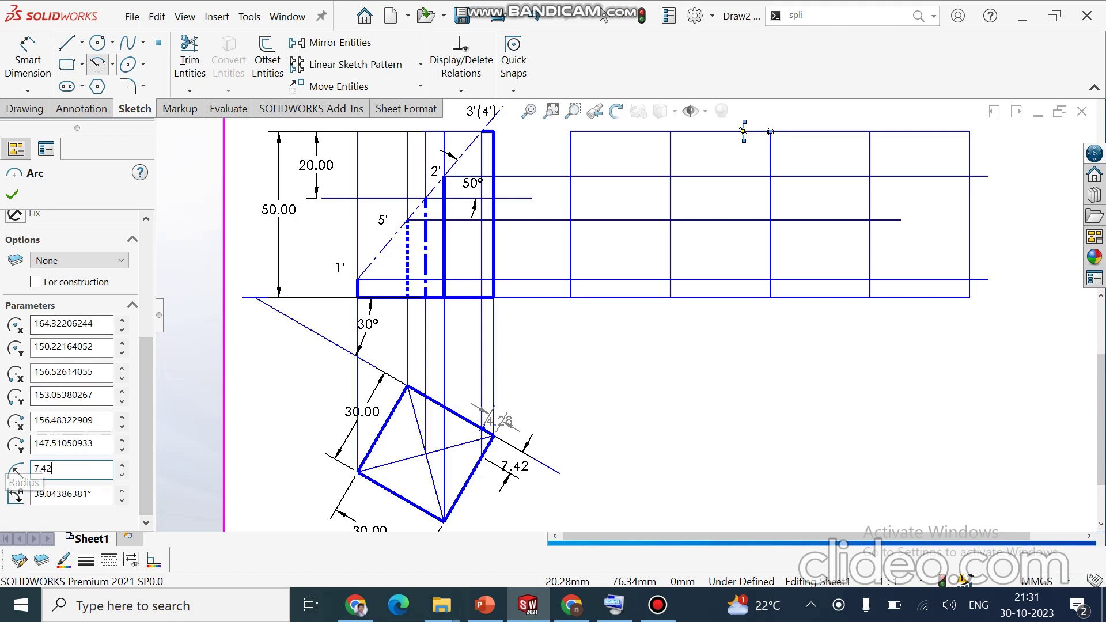
key(Return)
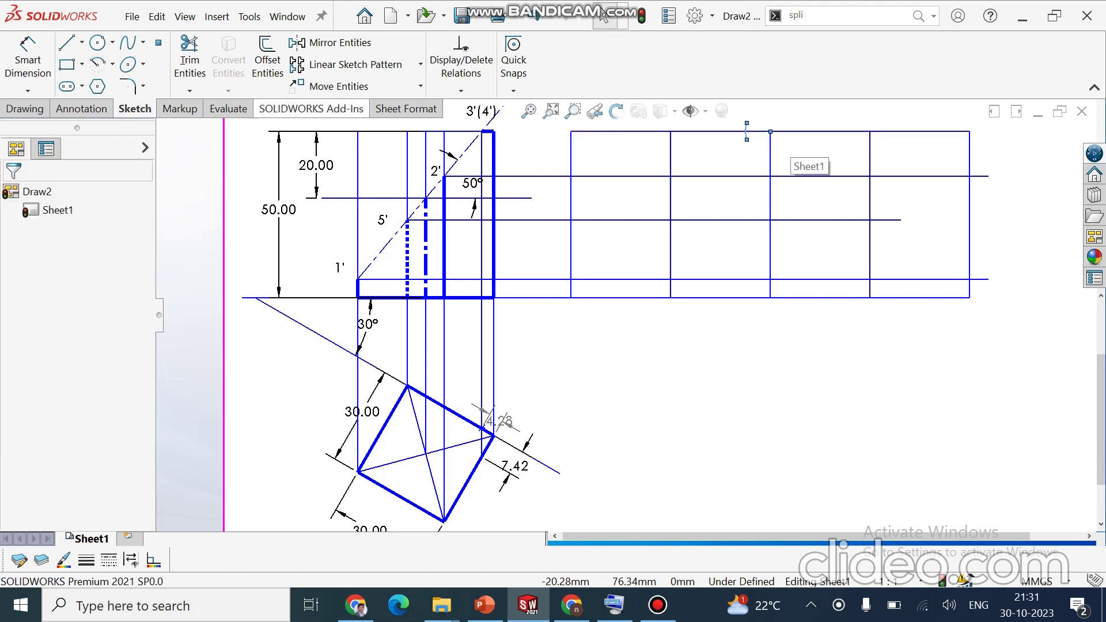
key(Return)
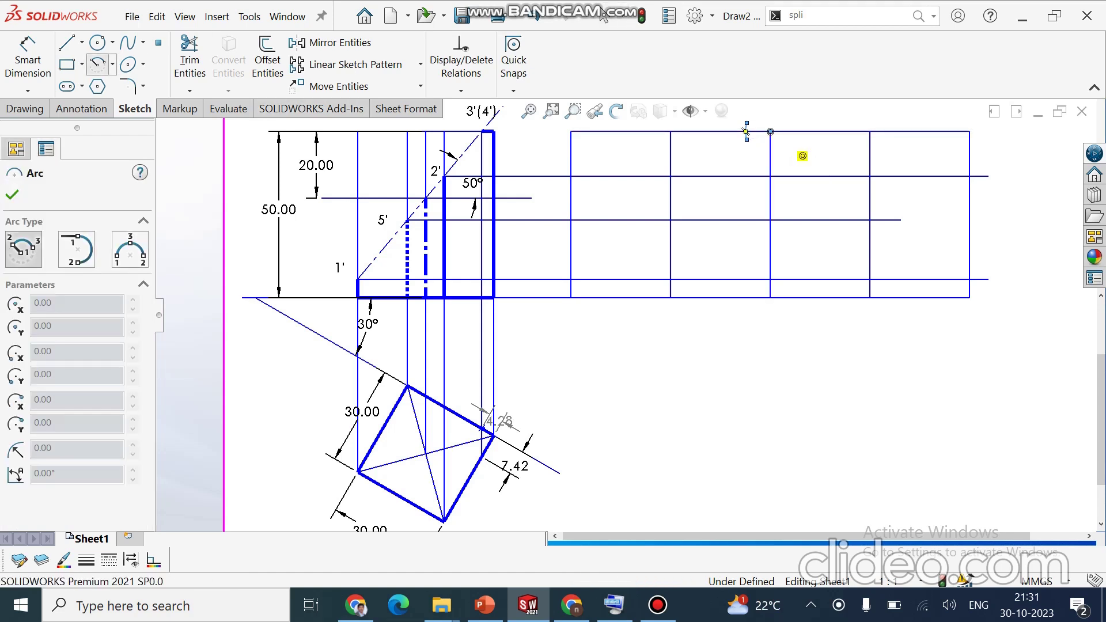
click(770, 131)
click(746, 131)
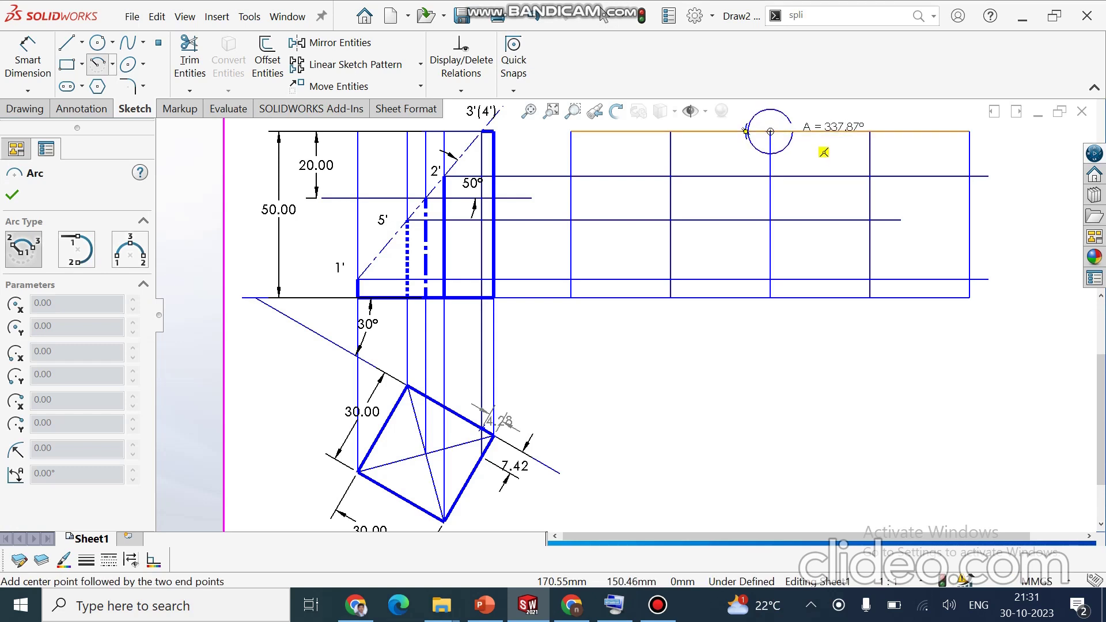
click(791, 123)
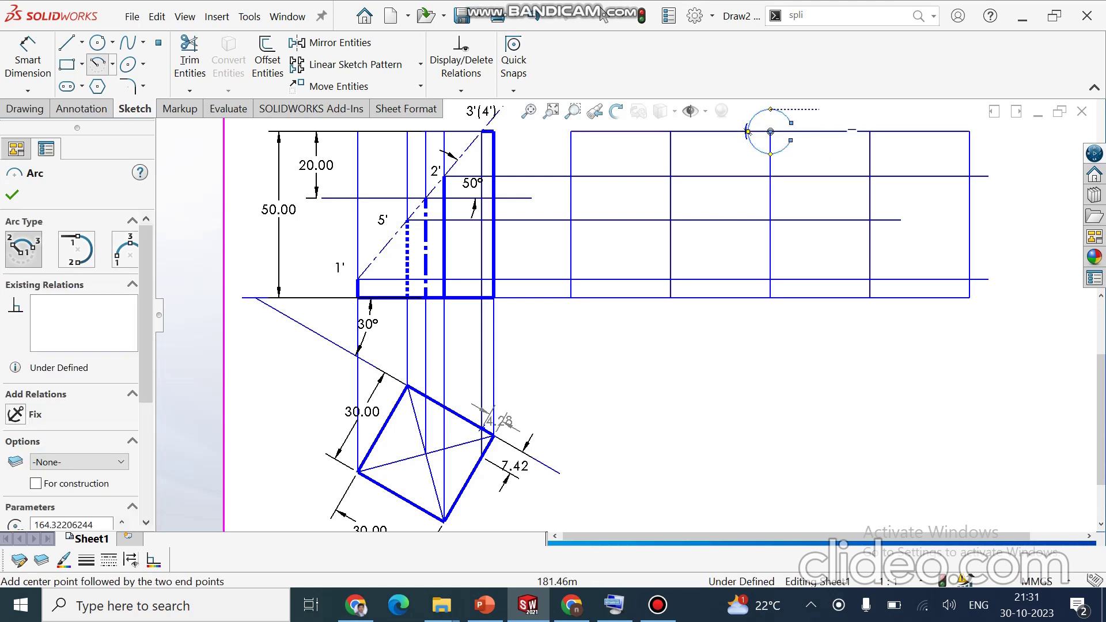
key(Escape)
click(786, 114)
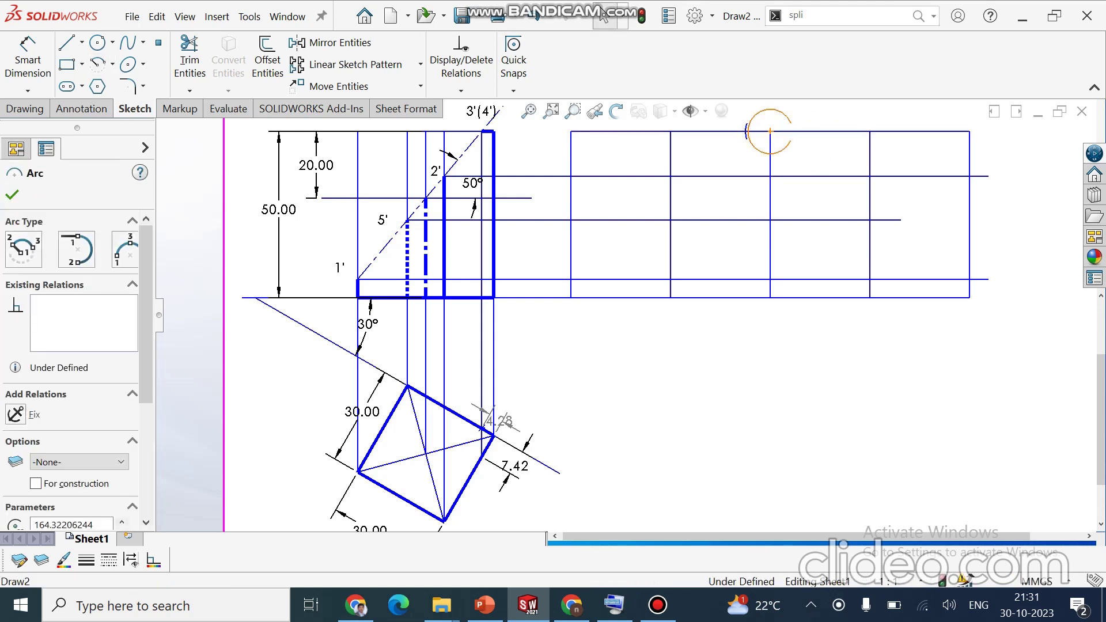
key(Delete)
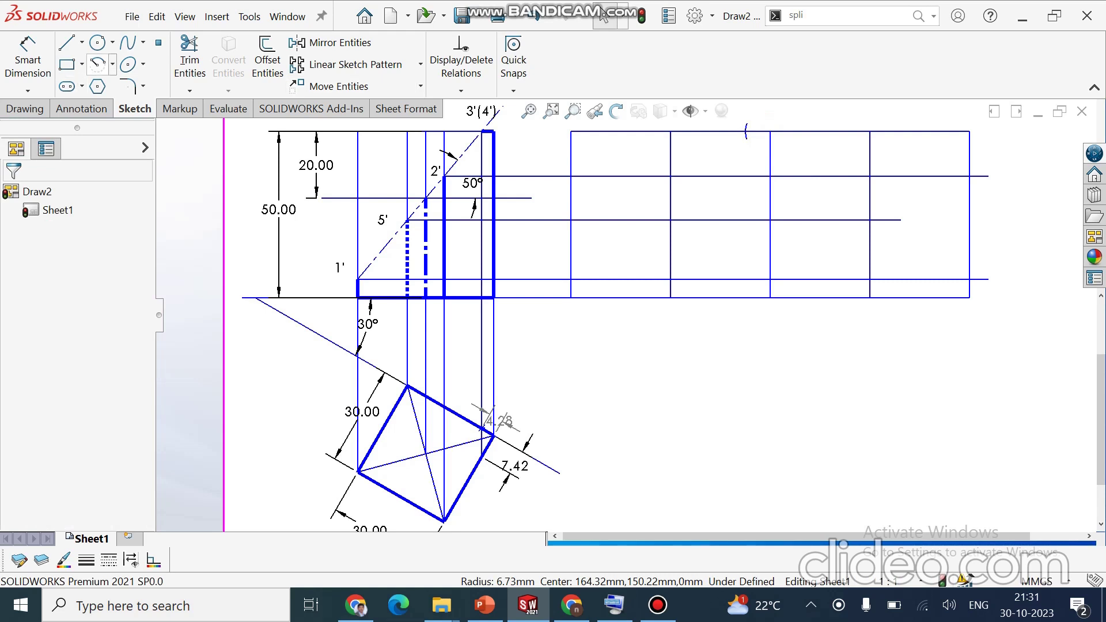
- Draw a short centre-point arc of radius 4.28 about the third vertical line's upper end, crossing the development's top line to its right
click(98, 63)
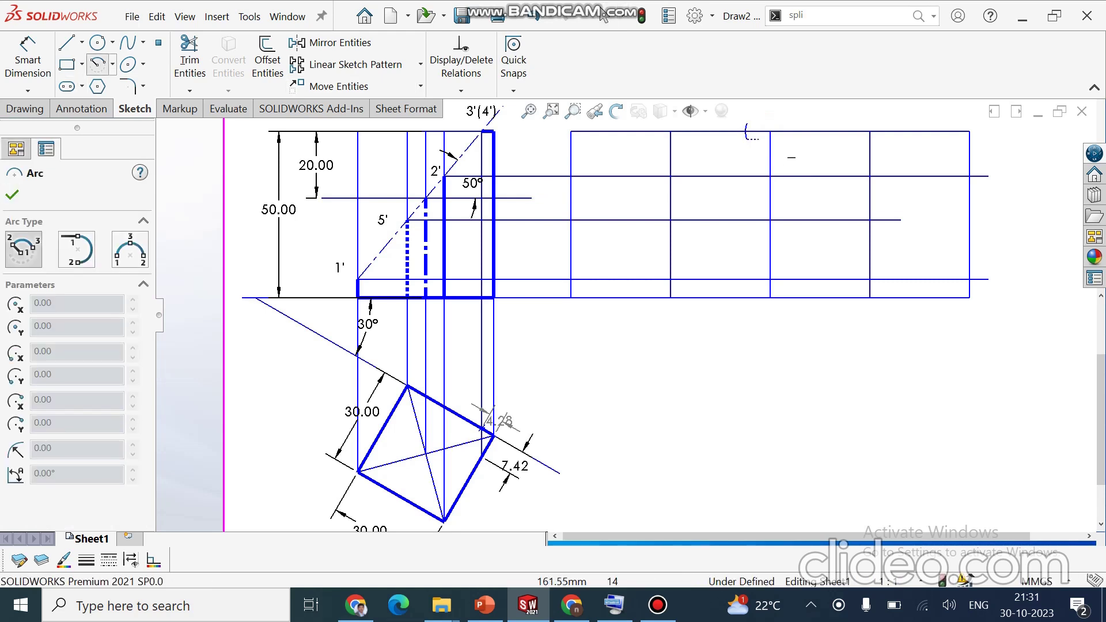
click(770, 132)
click(791, 122)
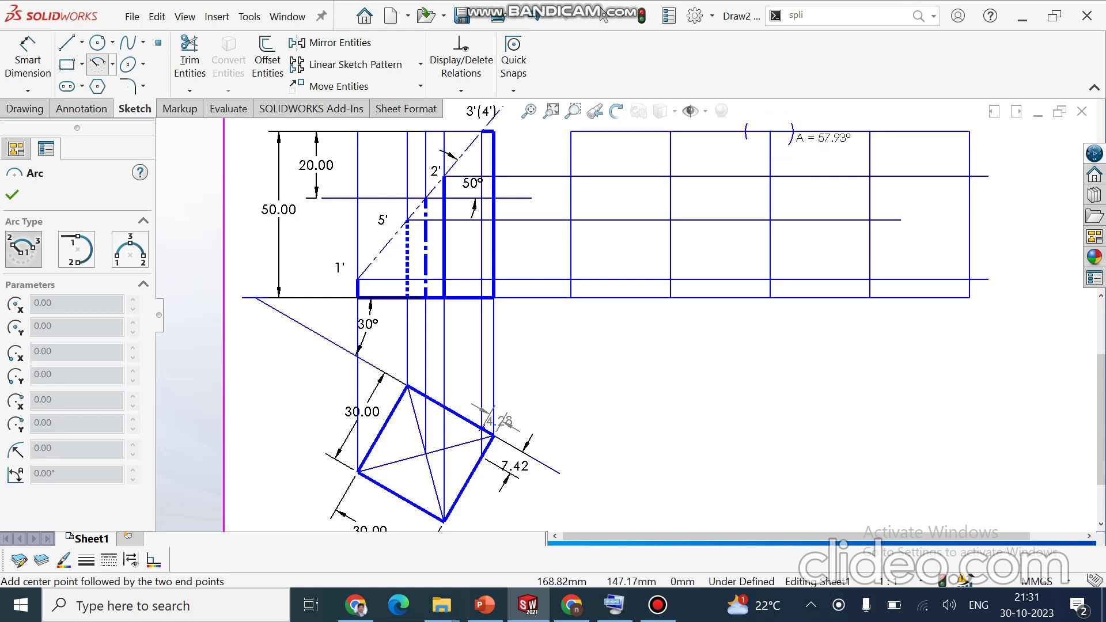
click(792, 123)
drag(146, 351, 146, 487)
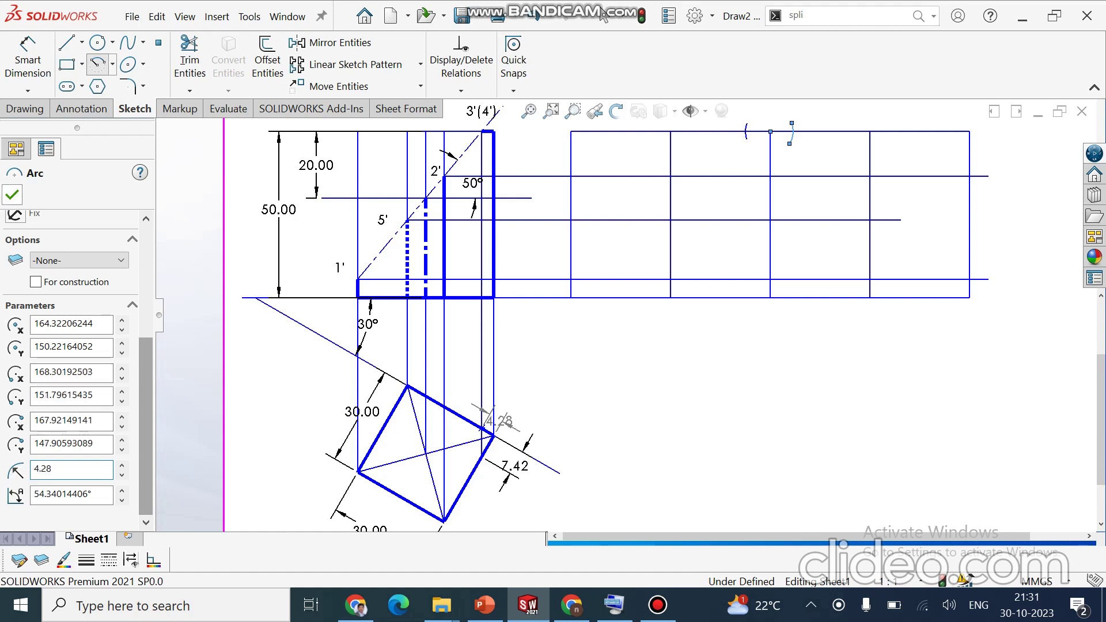
key(Escape)
click(819, 156)
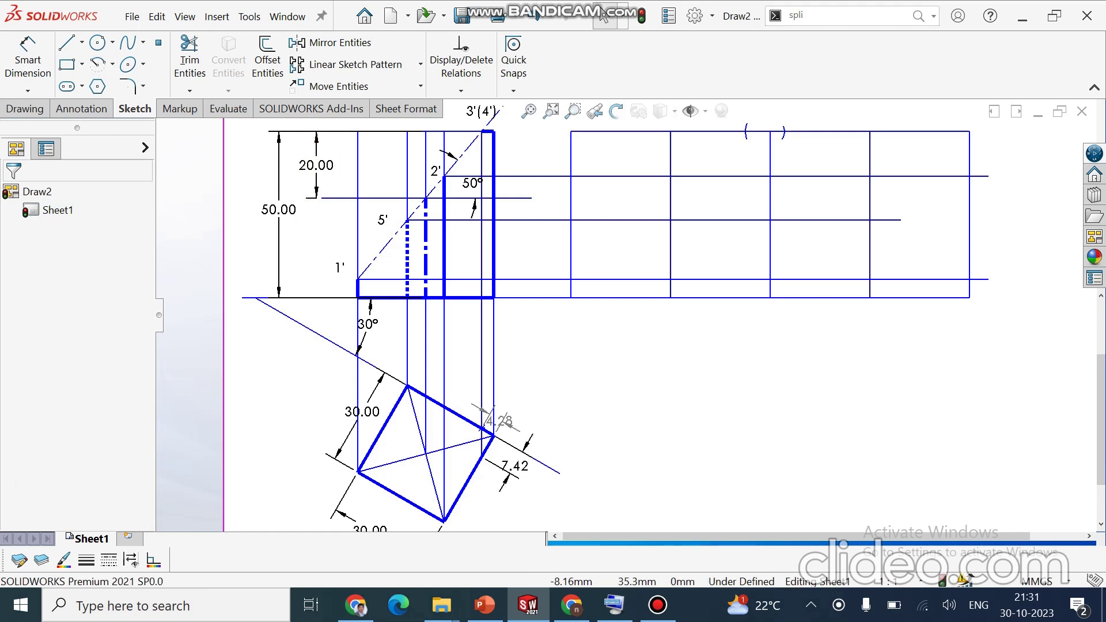
- Draw the development's cut edge in thick lines through the height-line intersections and both arc marks, ending at the right end on height 1'
key(l)
click(87, 560)
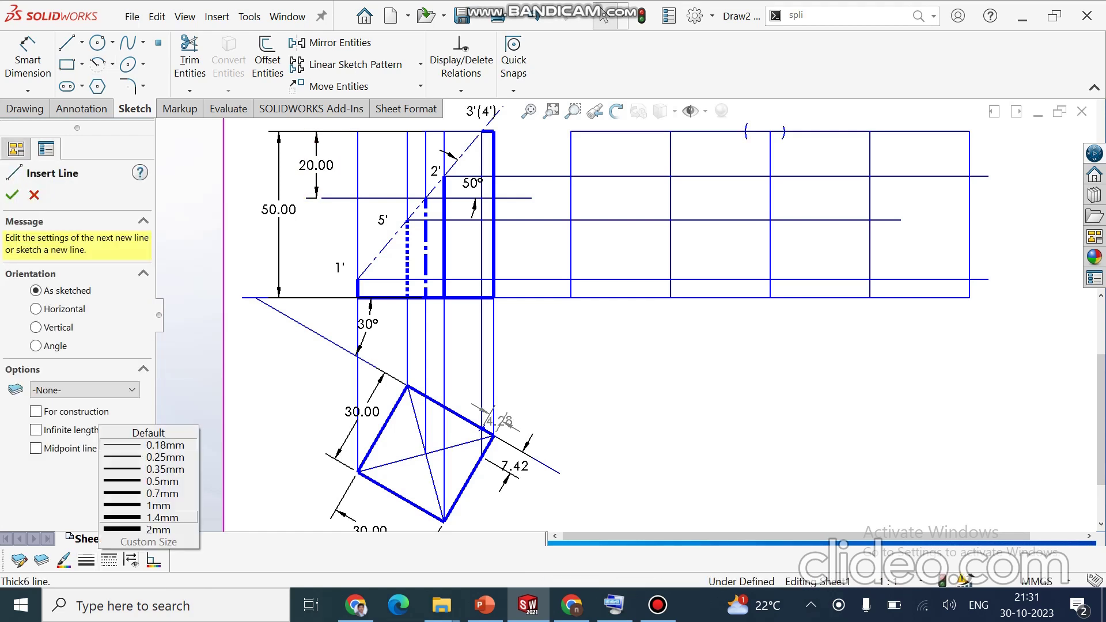
key(Escape)
key(Escape)
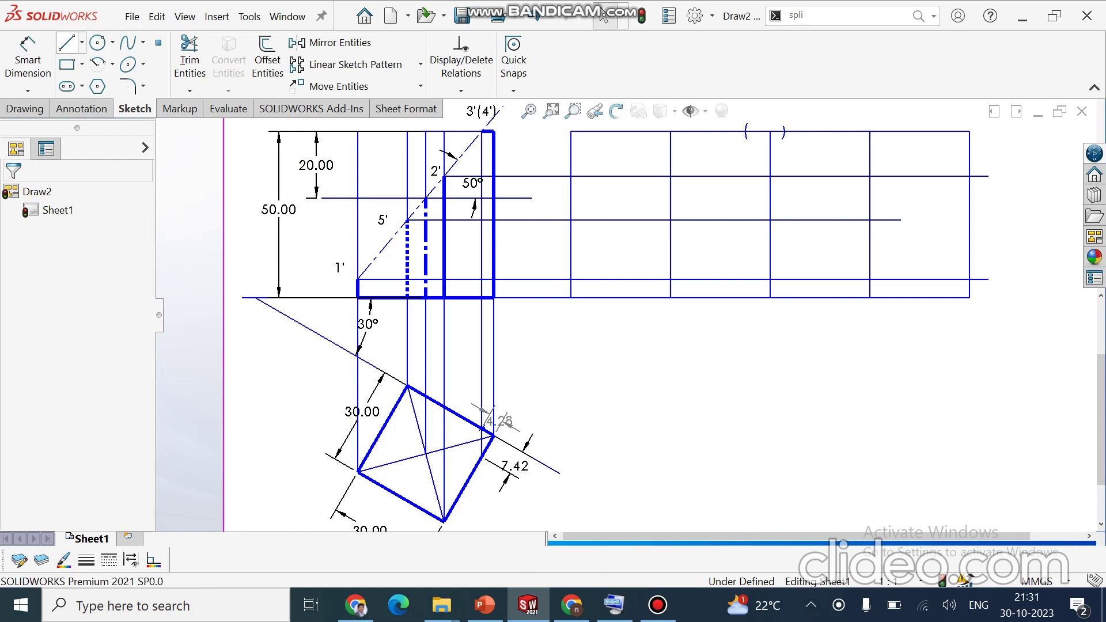
key(l)
click(571, 278)
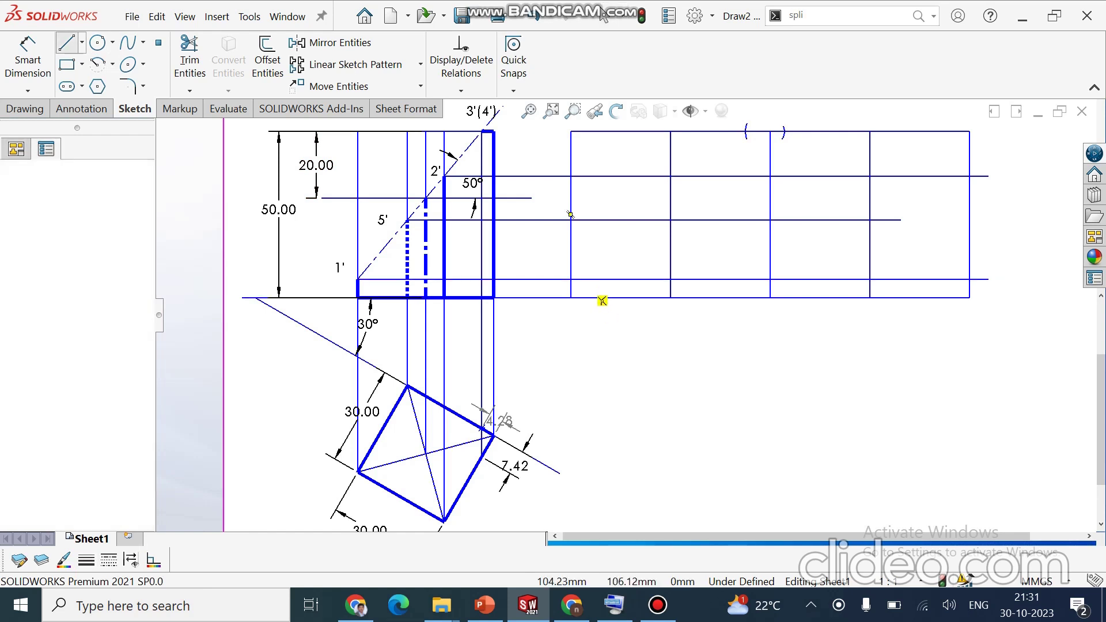
click(670, 173)
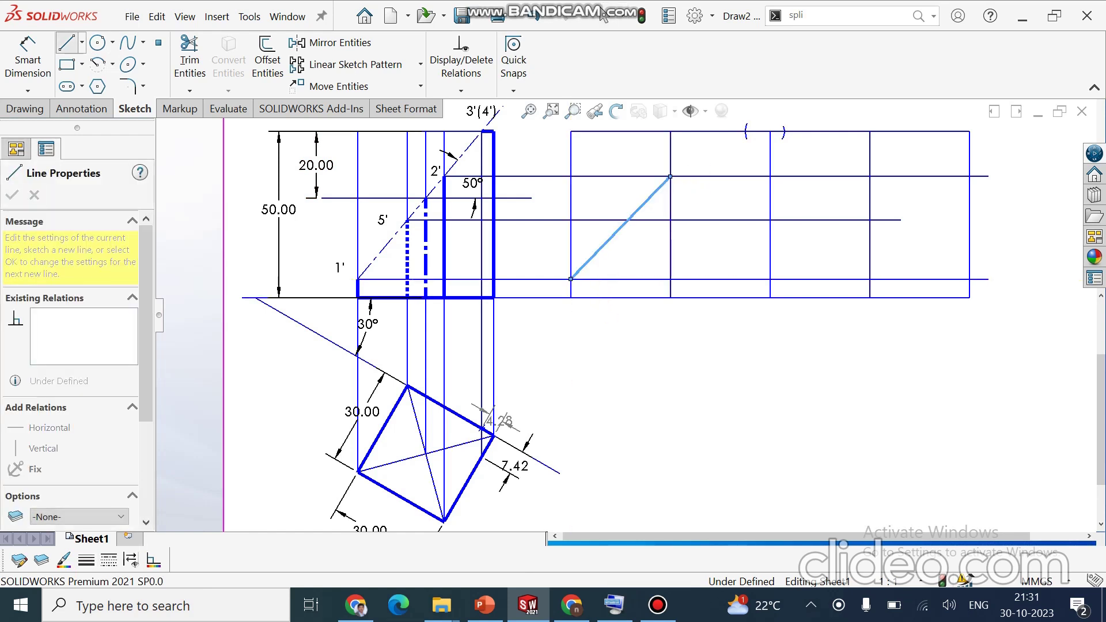
double_click(747, 131)
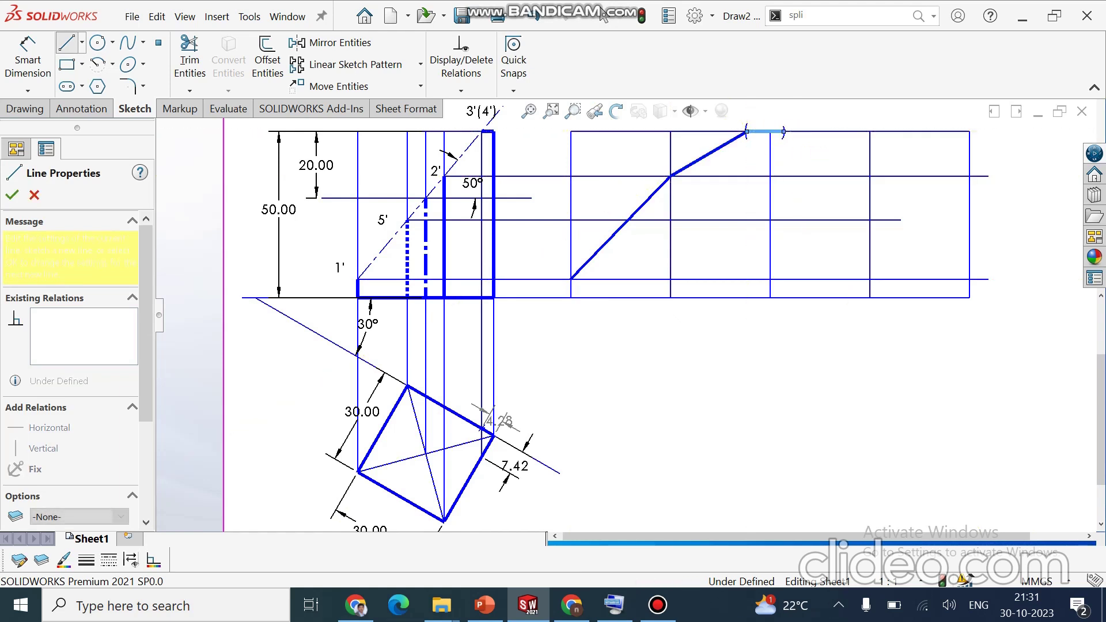
click(784, 131)
click(870, 217)
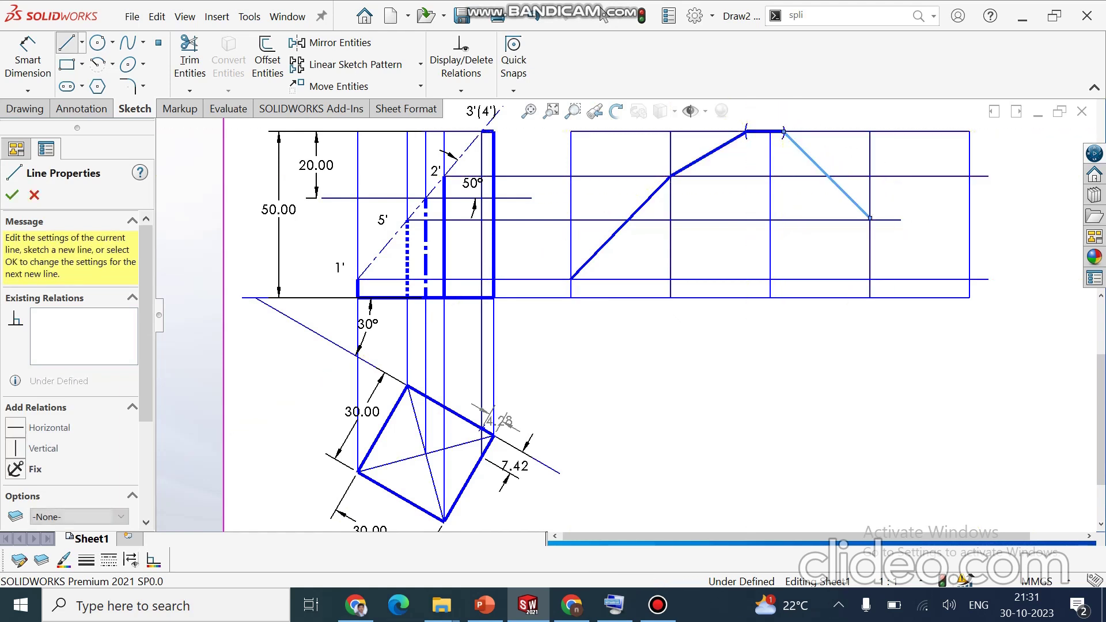
click(970, 278)
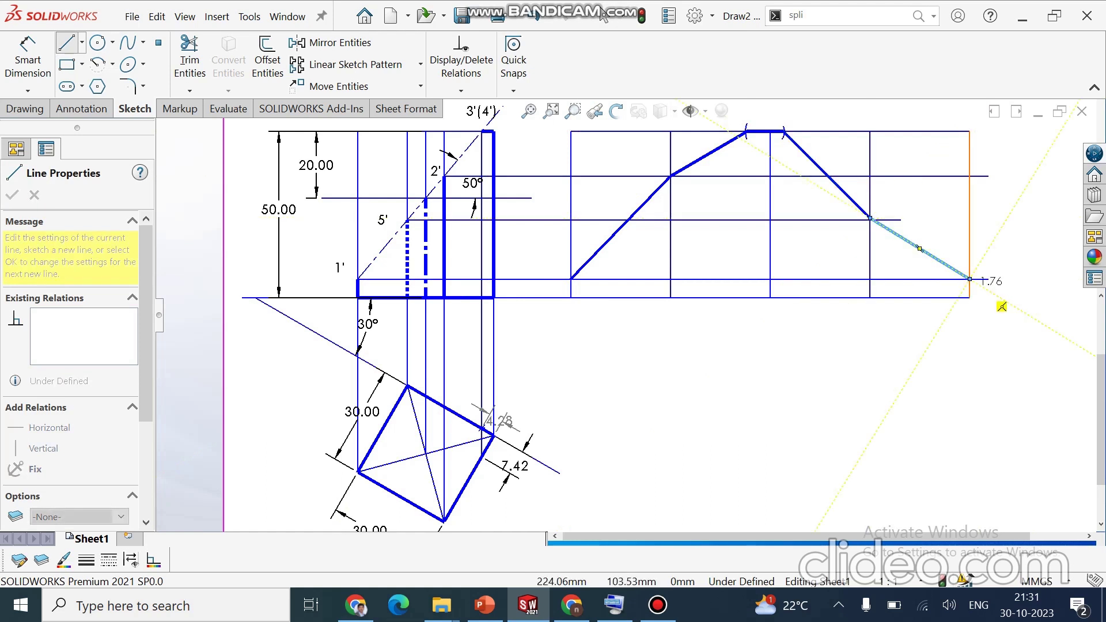
- Close the development outline with short thick vertical lines at both ends and a thick line along the full base
click(969, 298)
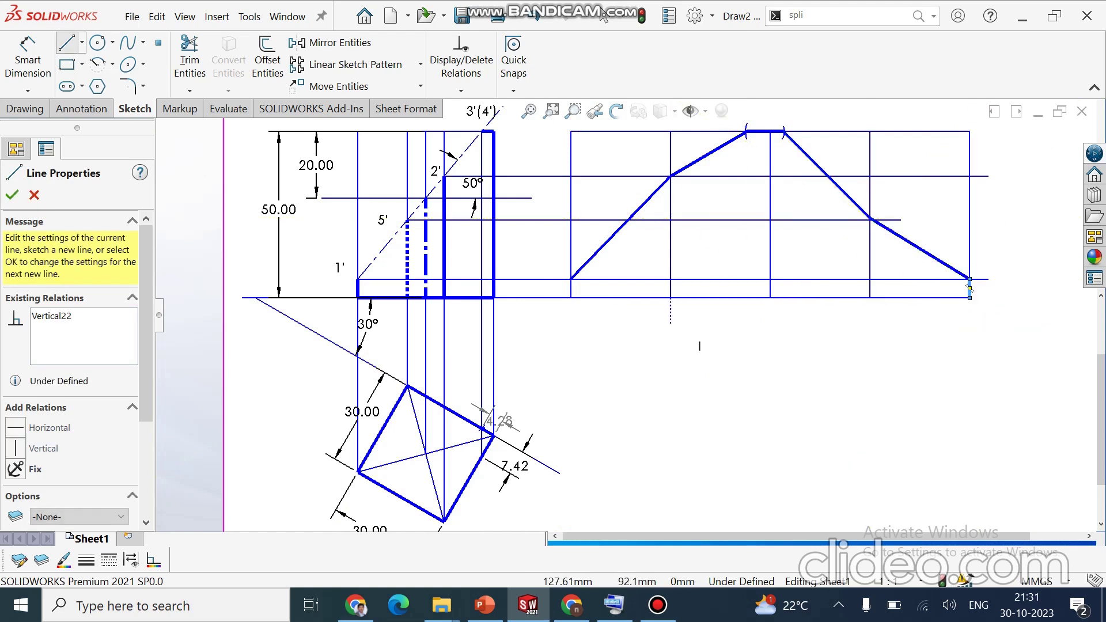
click(571, 298)
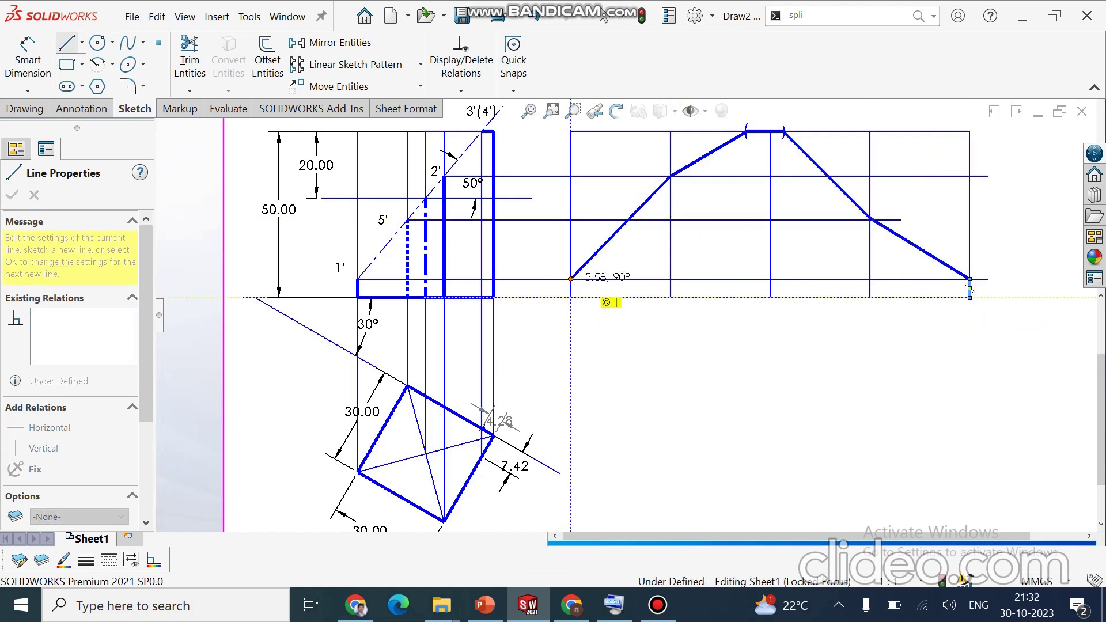
click(570, 280)
key(Escape)
click(602, 16)
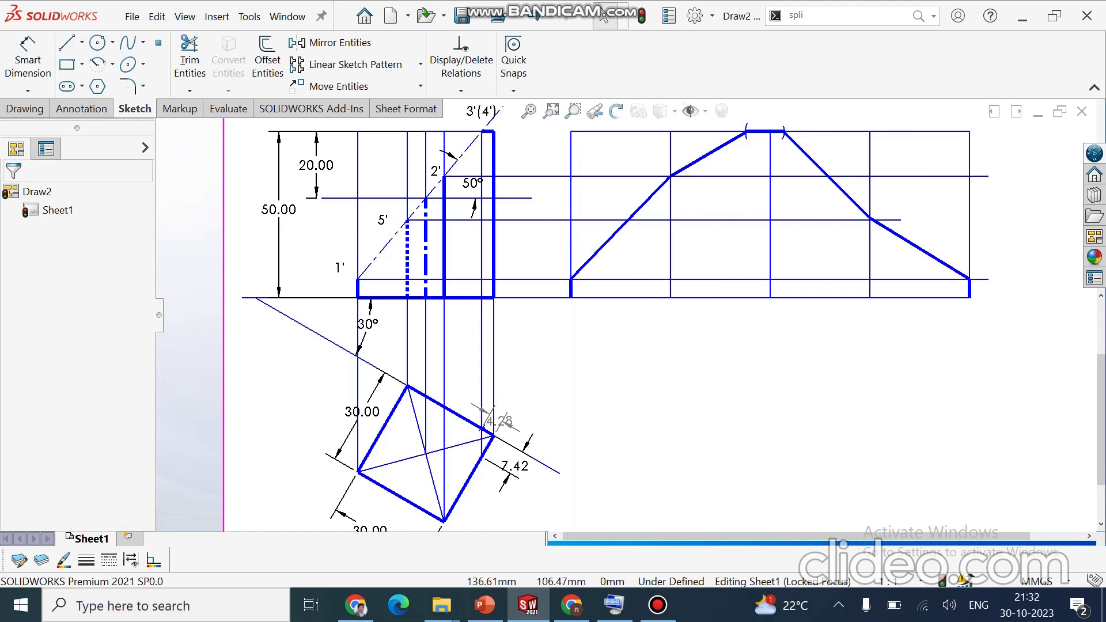
key(l)
click(570, 298)
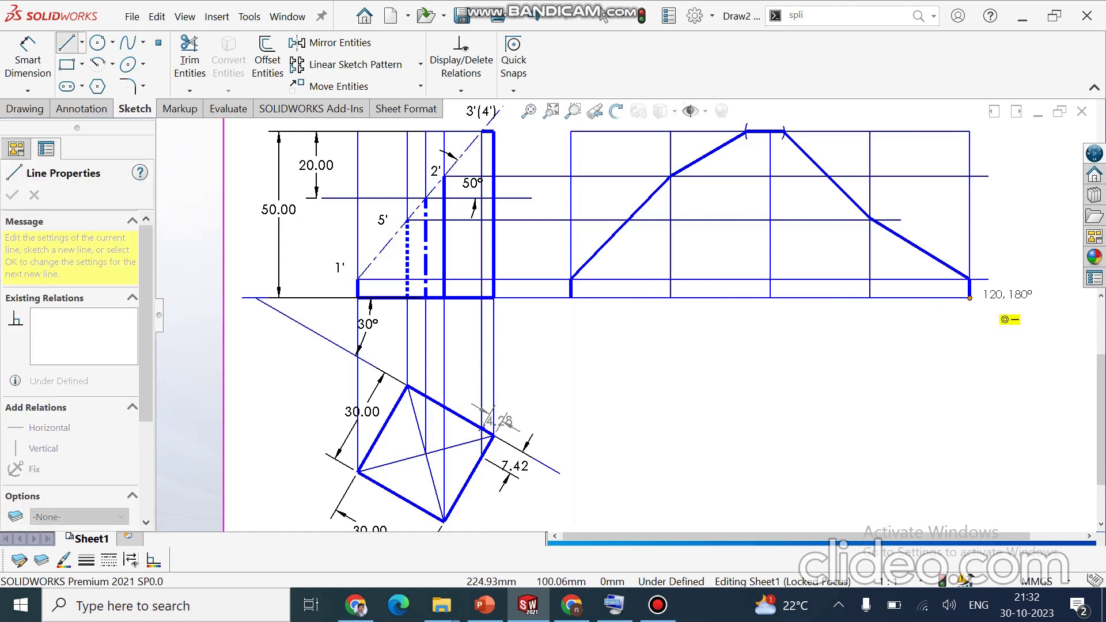
click(969, 298)
key(Escape)
- Draw the development's three inner fold lines as thick vertical lines from the cut edge down to the base
key(l)
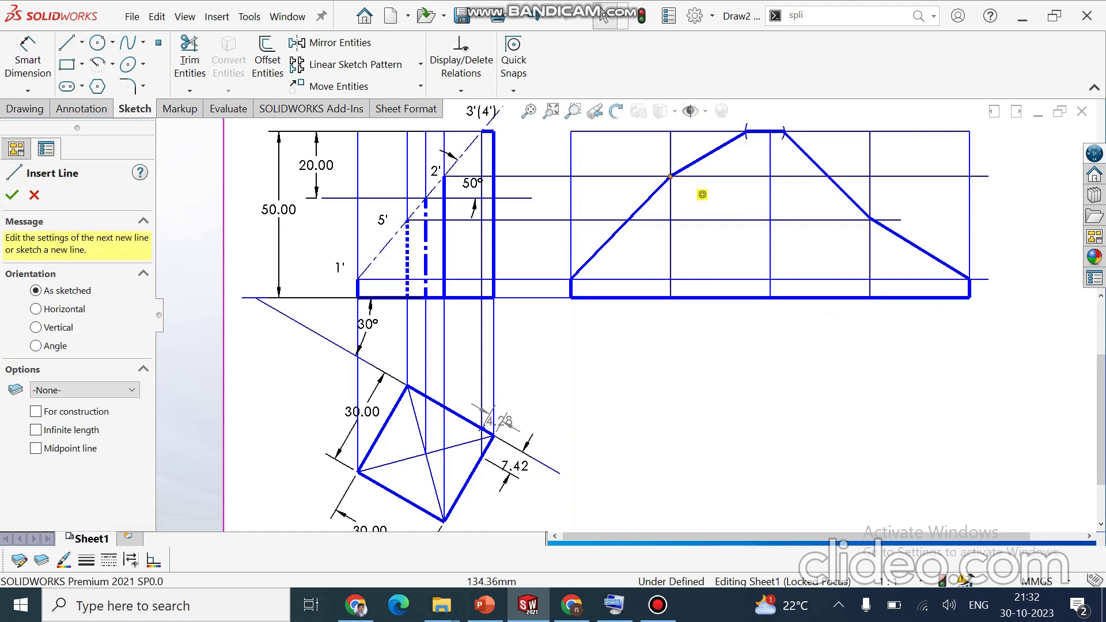
click(669, 176)
click(670, 298)
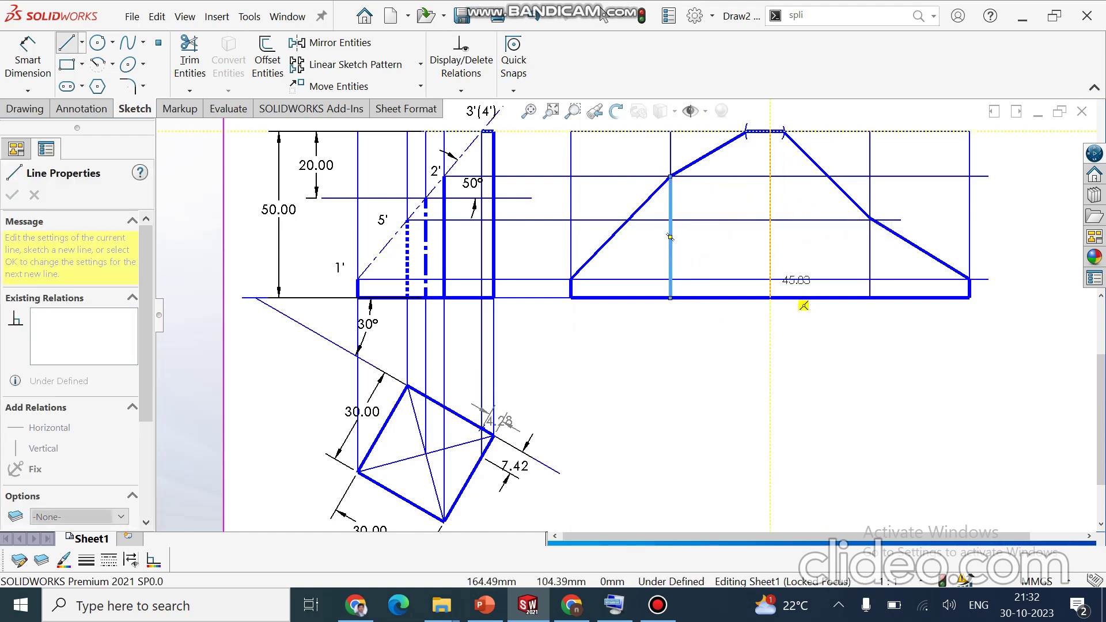
click(770, 298)
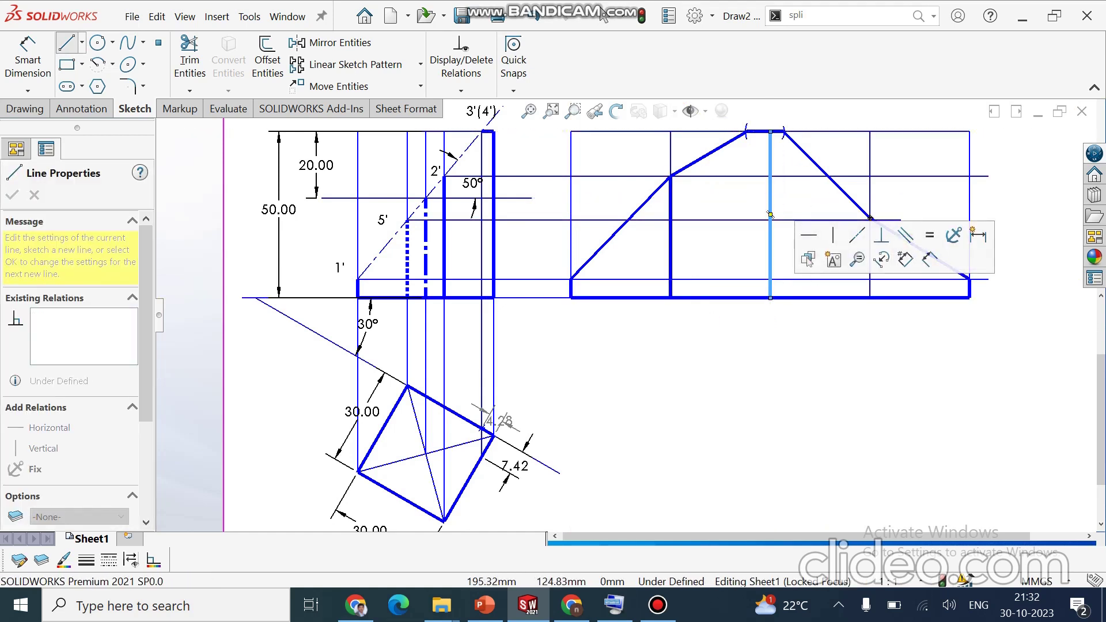
drag(870, 219, 869, 297)
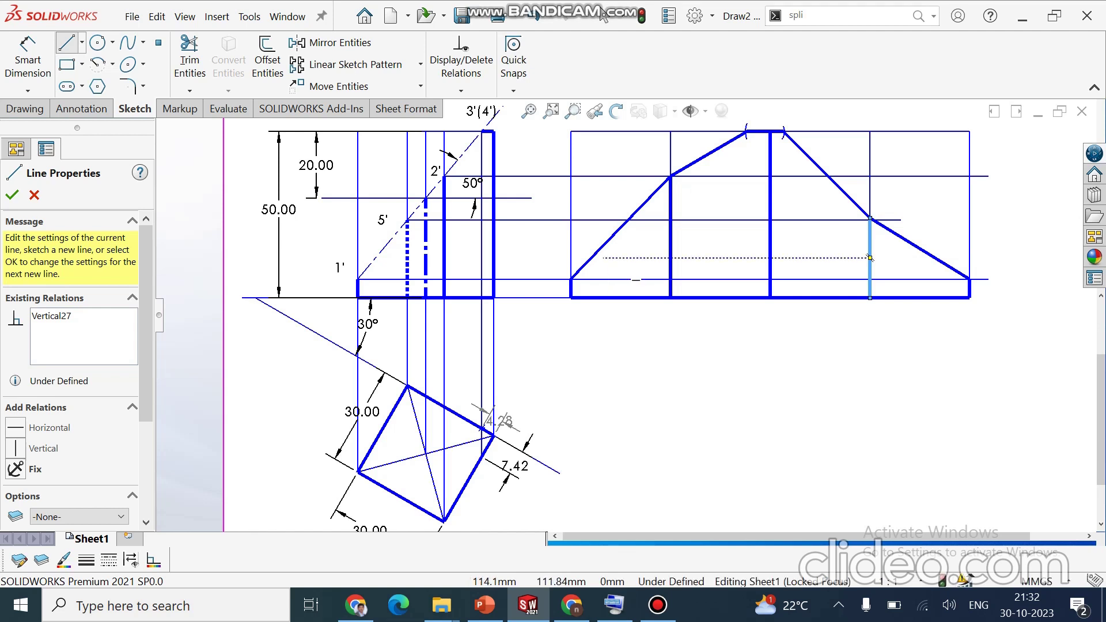
- Minimize the drawing and create a new document from the Part template
click(1038, 112)
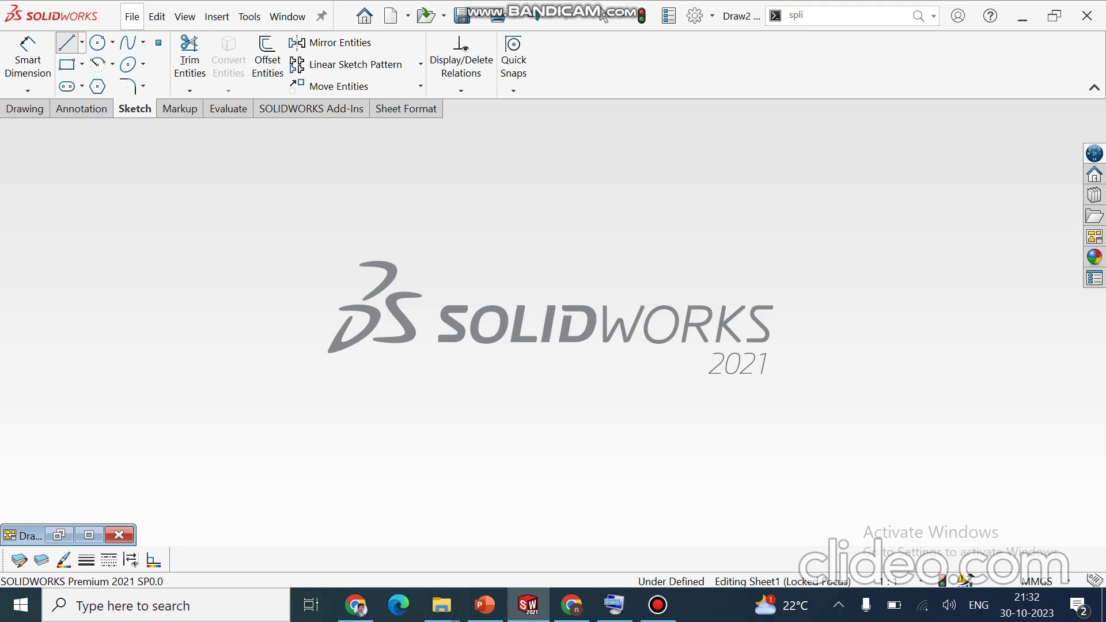
click(132, 16)
click(163, 44)
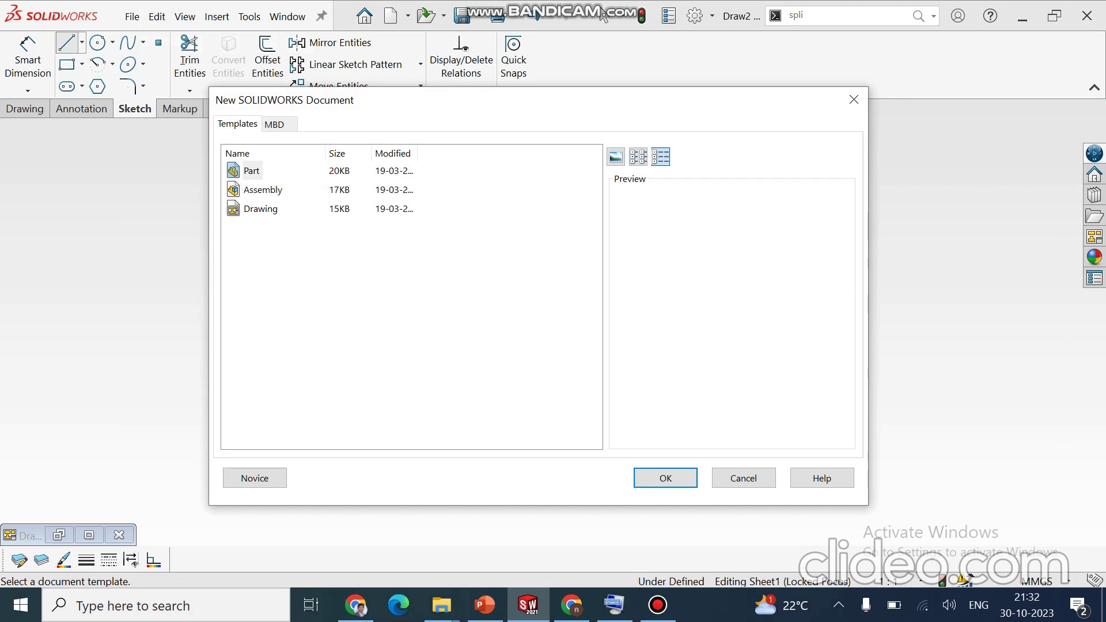
key(Return)
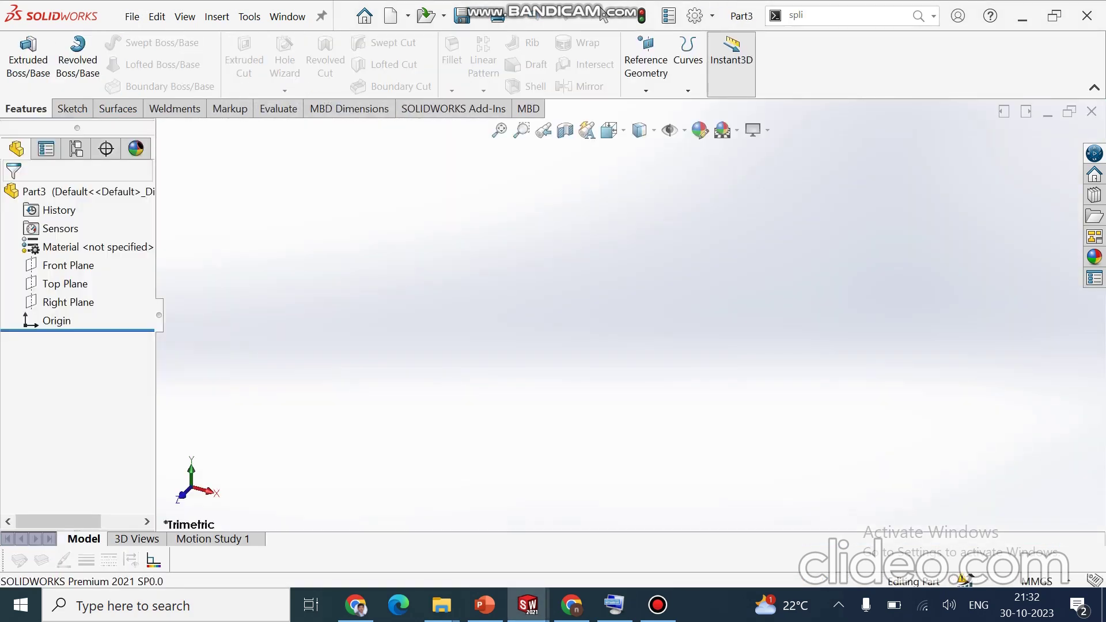
- Start a sketch on the Front Plane and draw a horizontal centerline about 77 mm long from the origin to the right
click(72, 109)
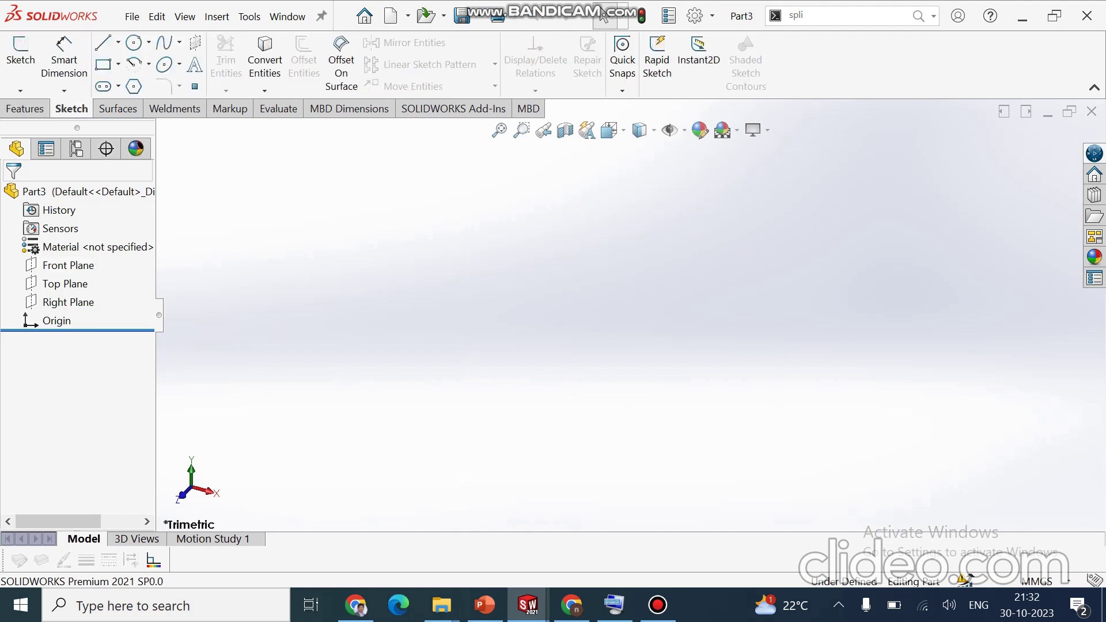
click(20, 53)
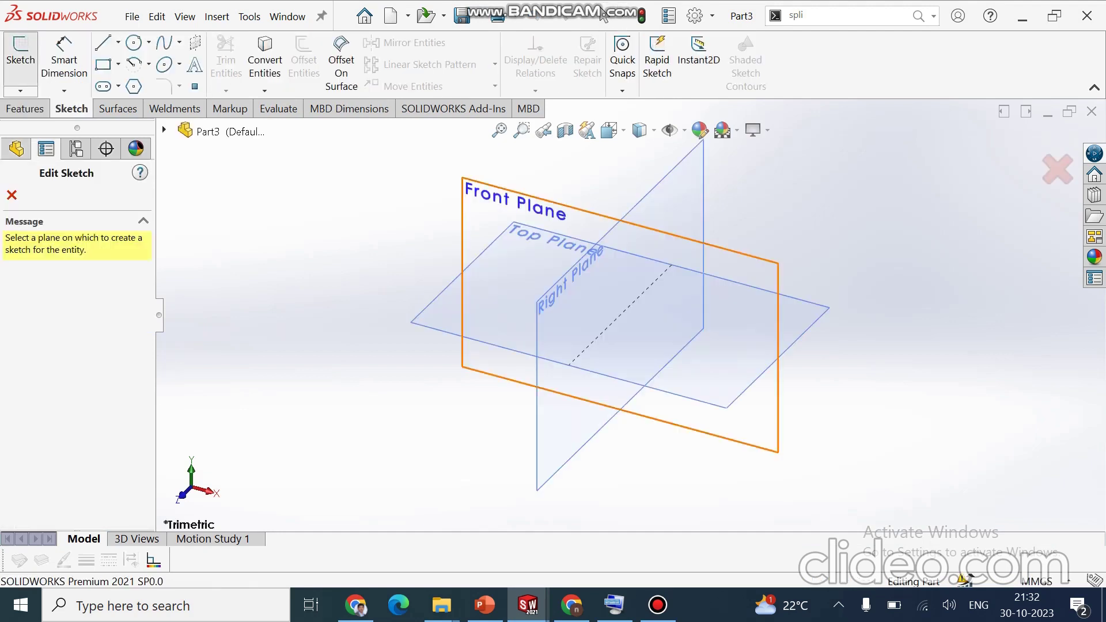
click(507, 208)
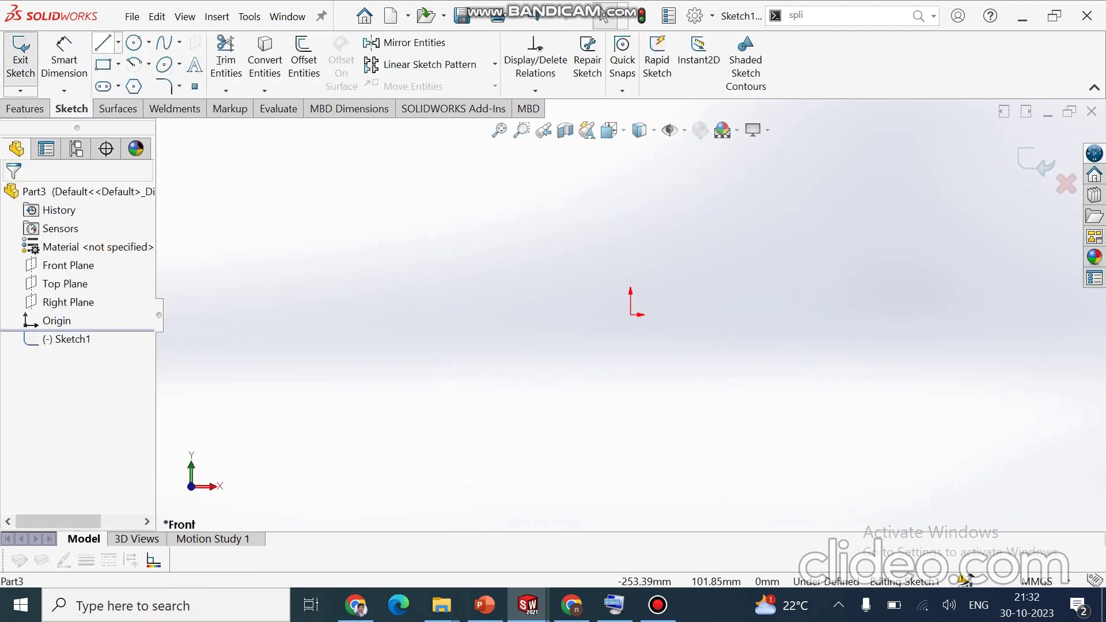
click(117, 42)
click(135, 84)
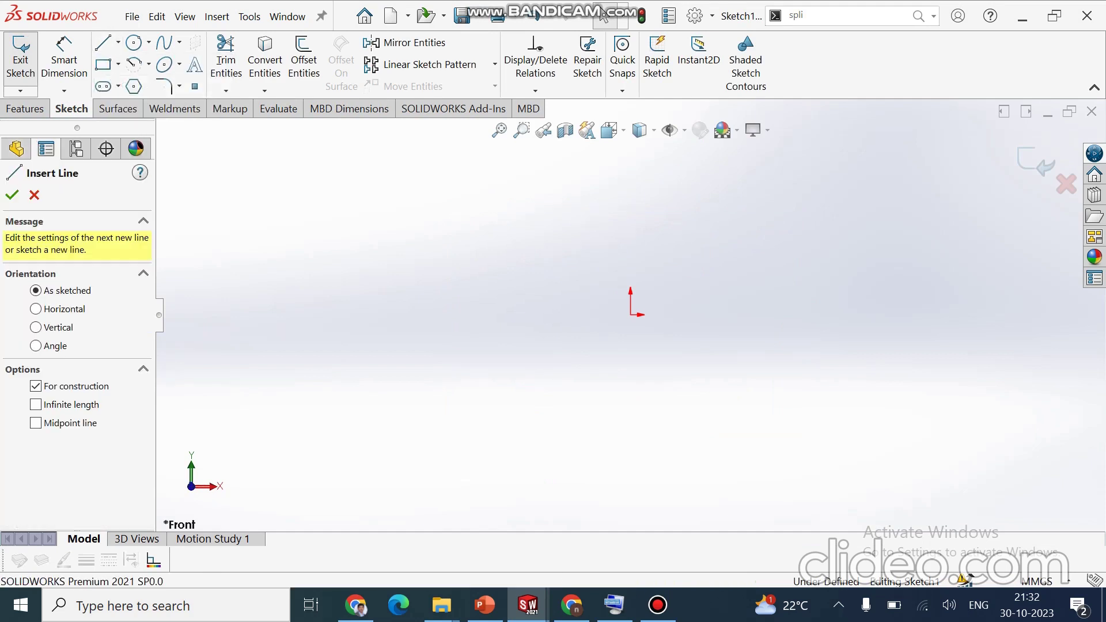
click(630, 314)
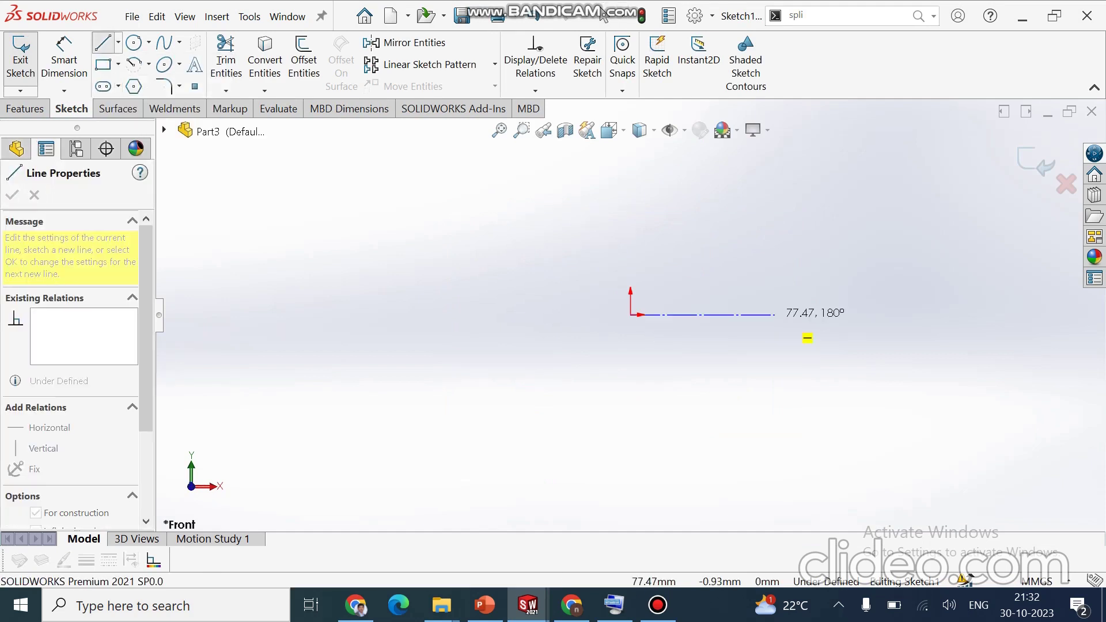
click(775, 314)
key(Escape)
key(Escape)
- Draw a second centerline from the origin, sloping down to the right below the horizontal one
click(117, 42)
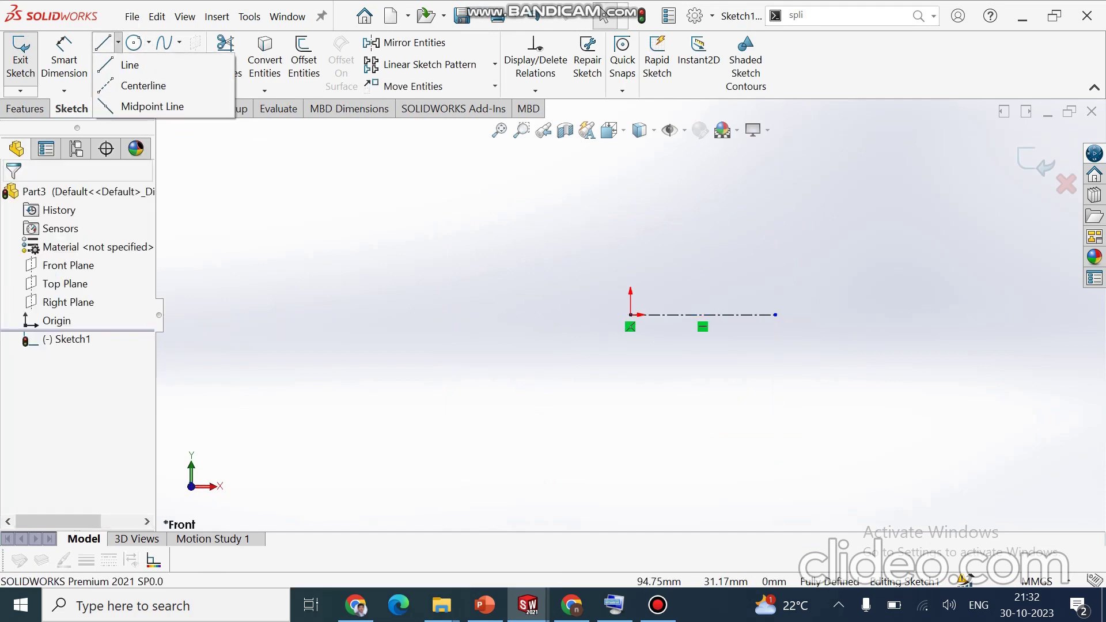
click(143, 85)
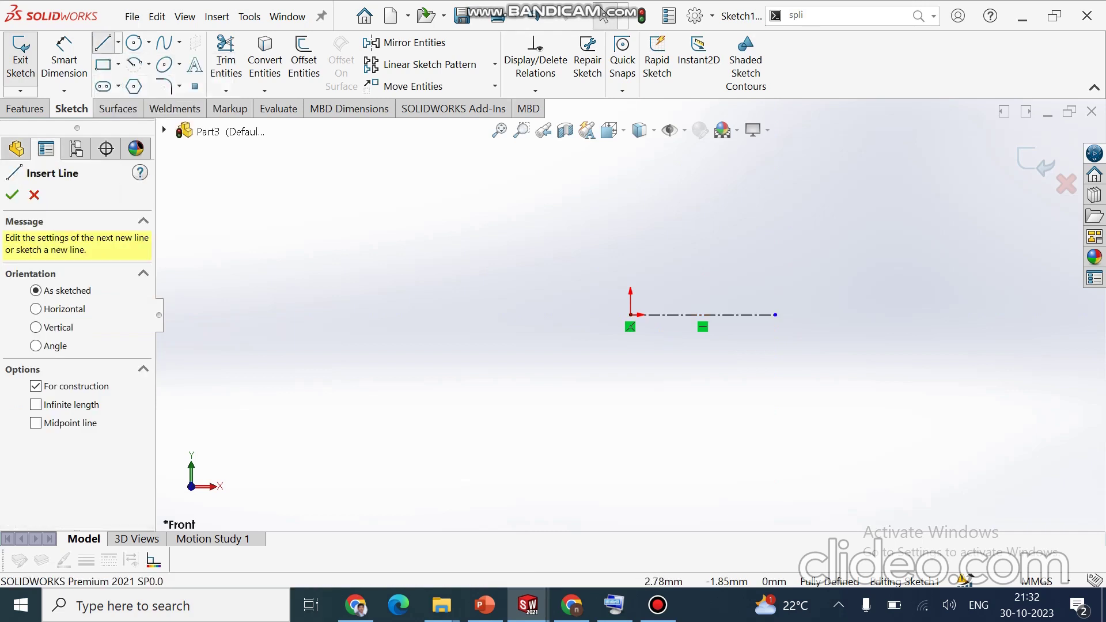
click(630, 315)
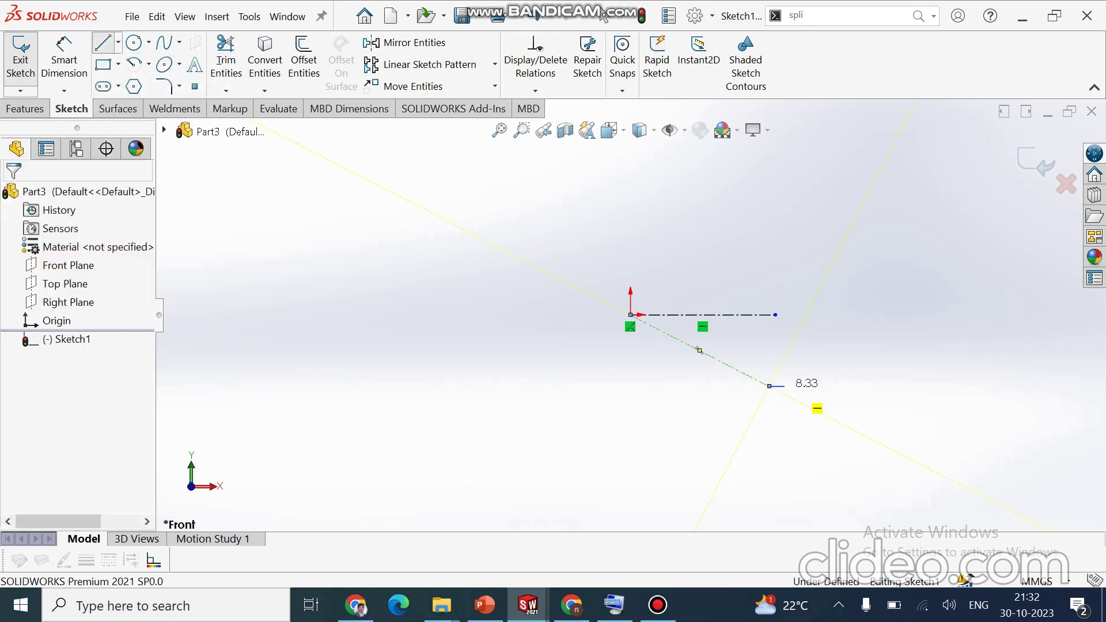
click(769, 386)
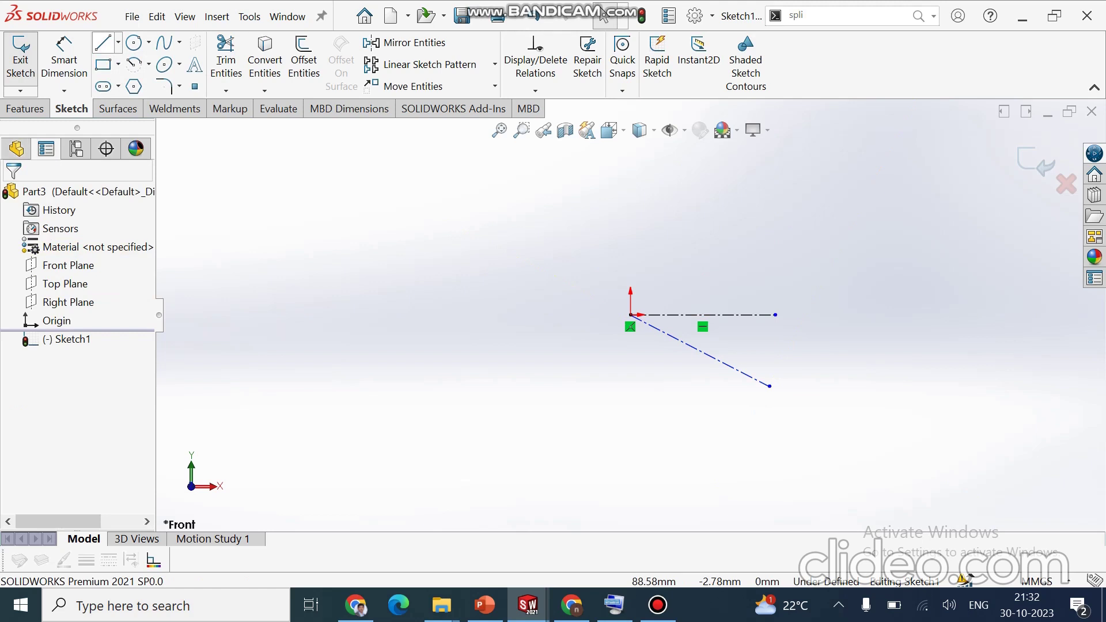
- Sketch a closed four-sided base below the sloping centerline, using the centerline's outer half, about 42 mm long, as its upper side
click(103, 43)
click(699, 350)
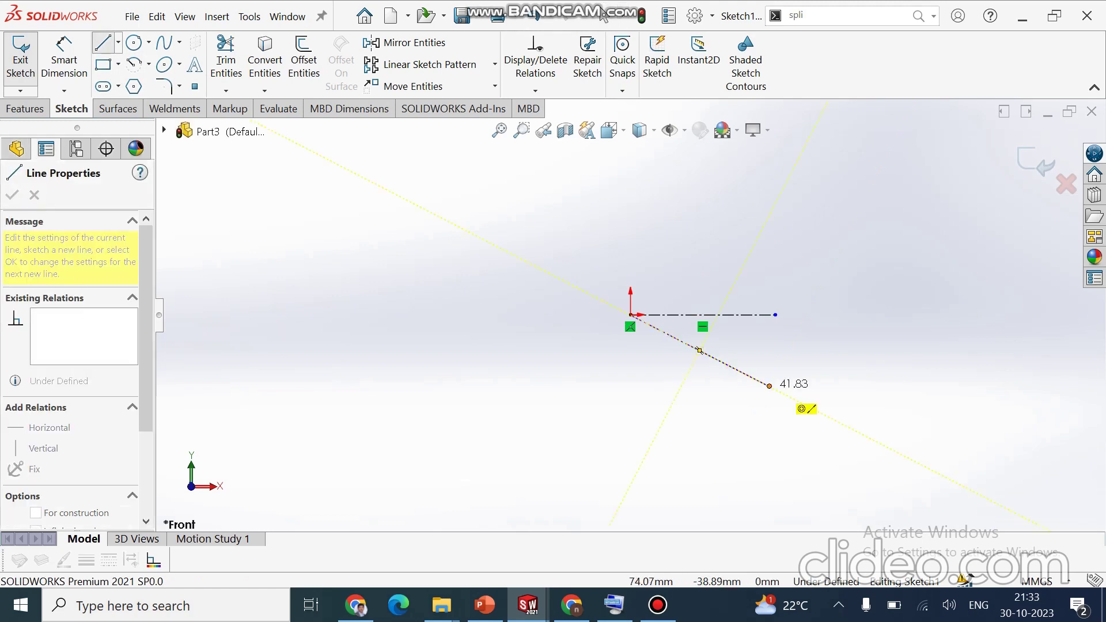
click(770, 385)
click(735, 453)
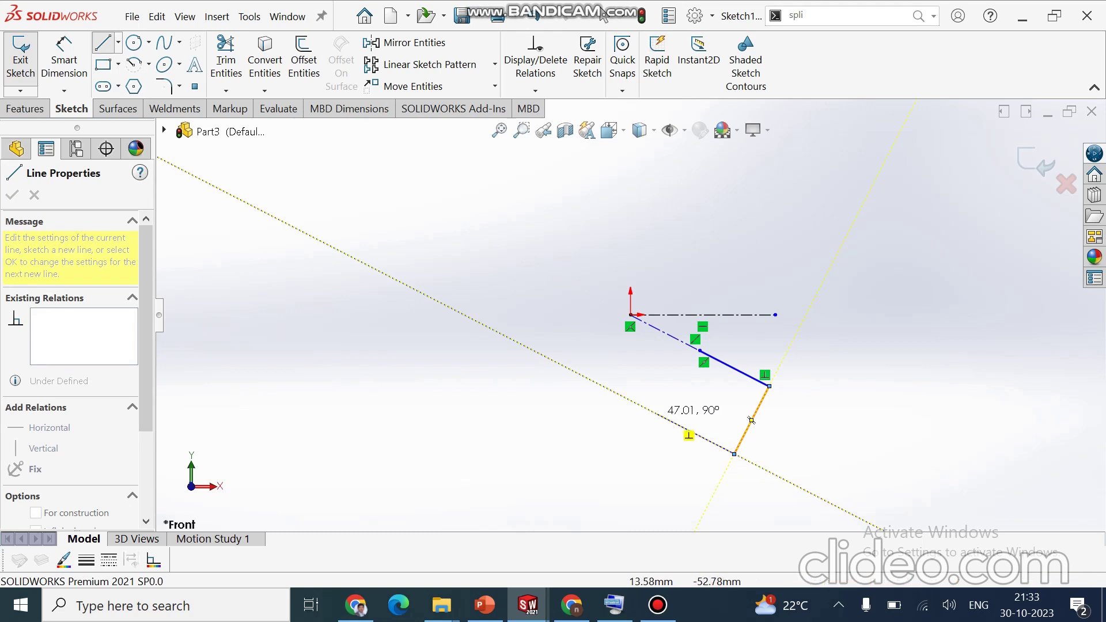
click(667, 413)
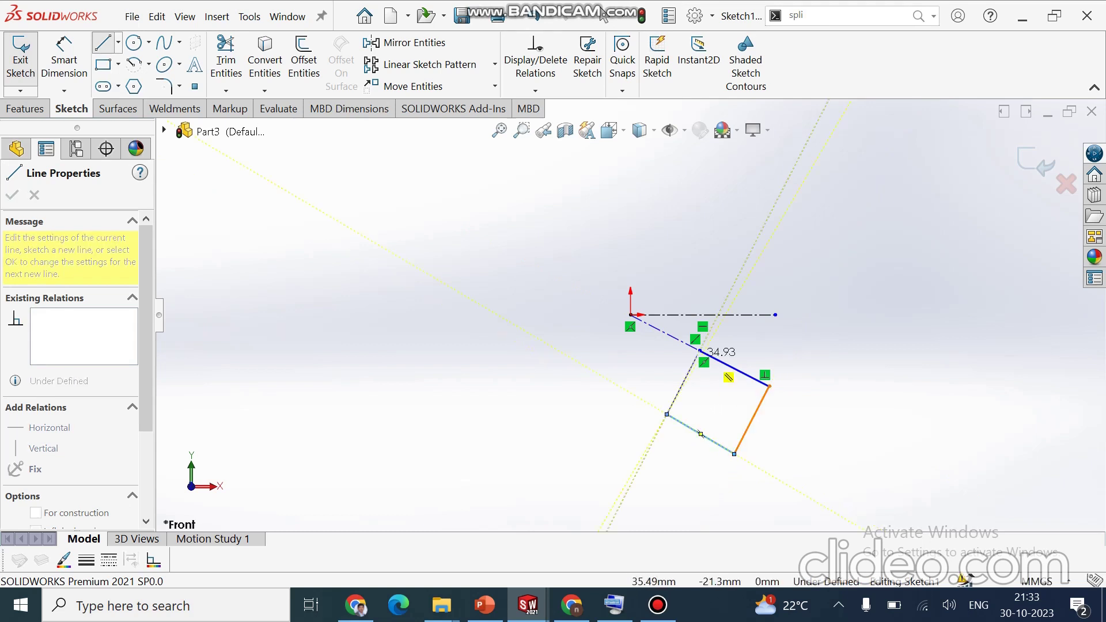
click(699, 350)
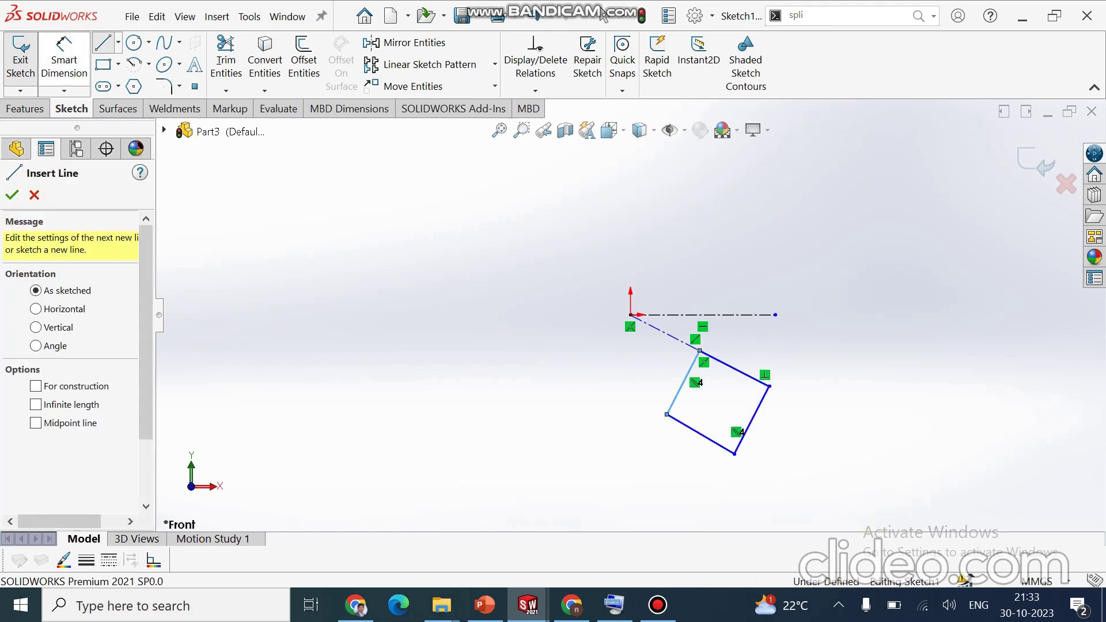
- Dimension the lower side of the four-sided base and set its length to 30 mm
click(63, 57)
click(714, 441)
click(690, 453)
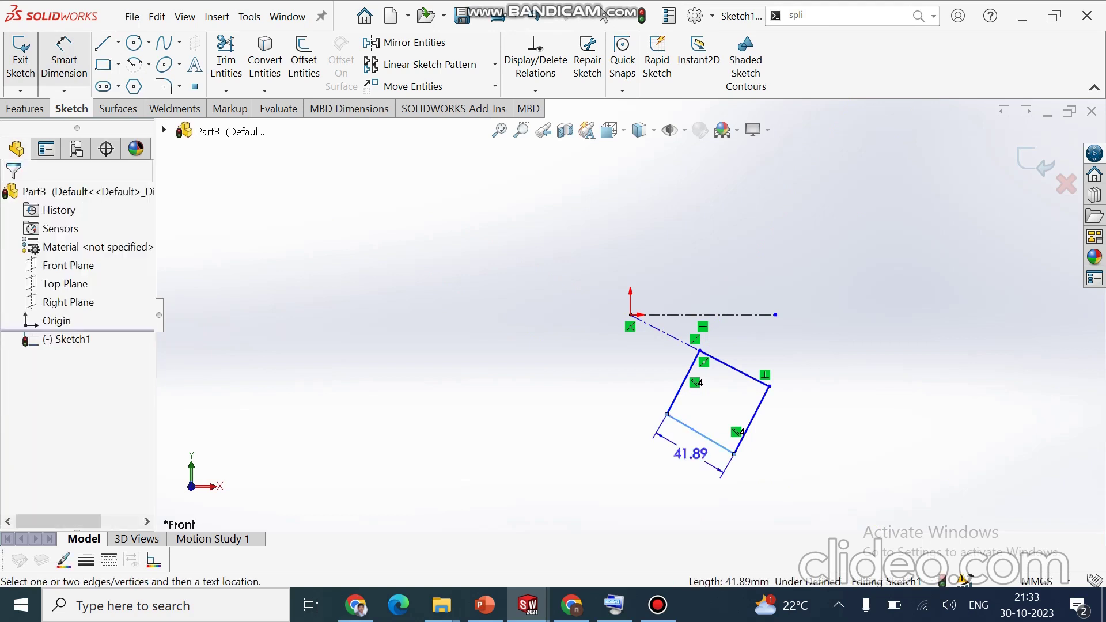
click(689, 453)
text(30)
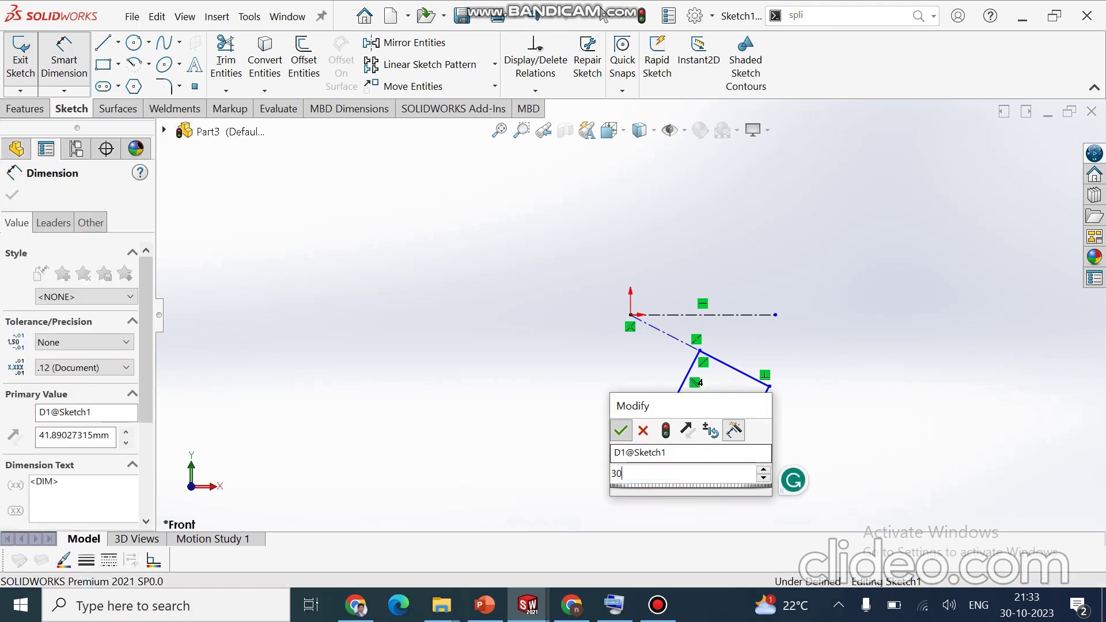
key(Return)
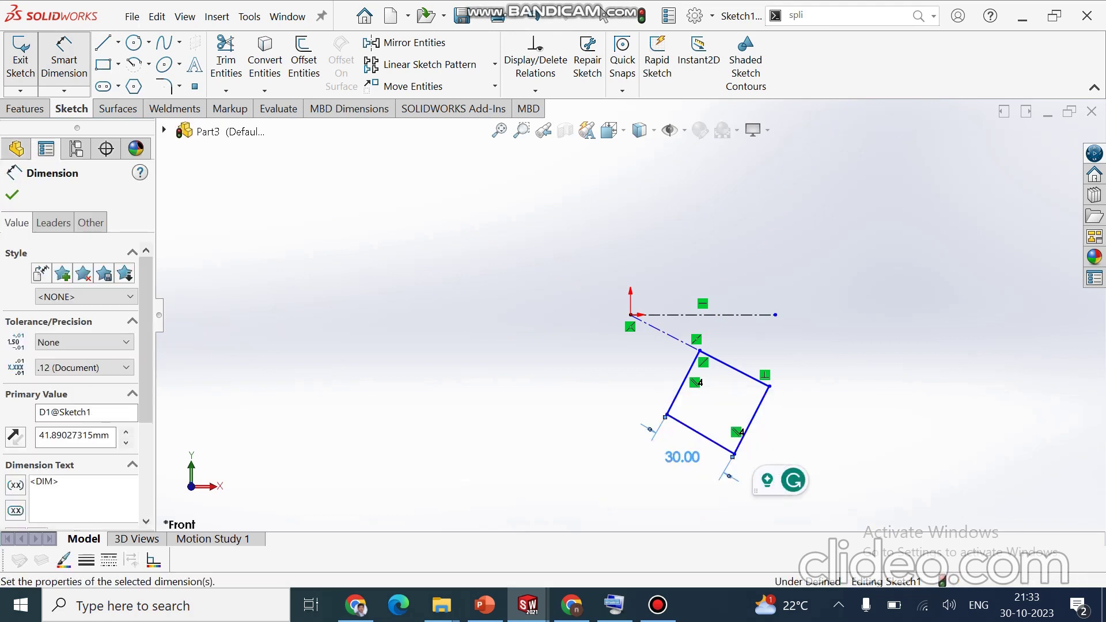
click(683, 383)
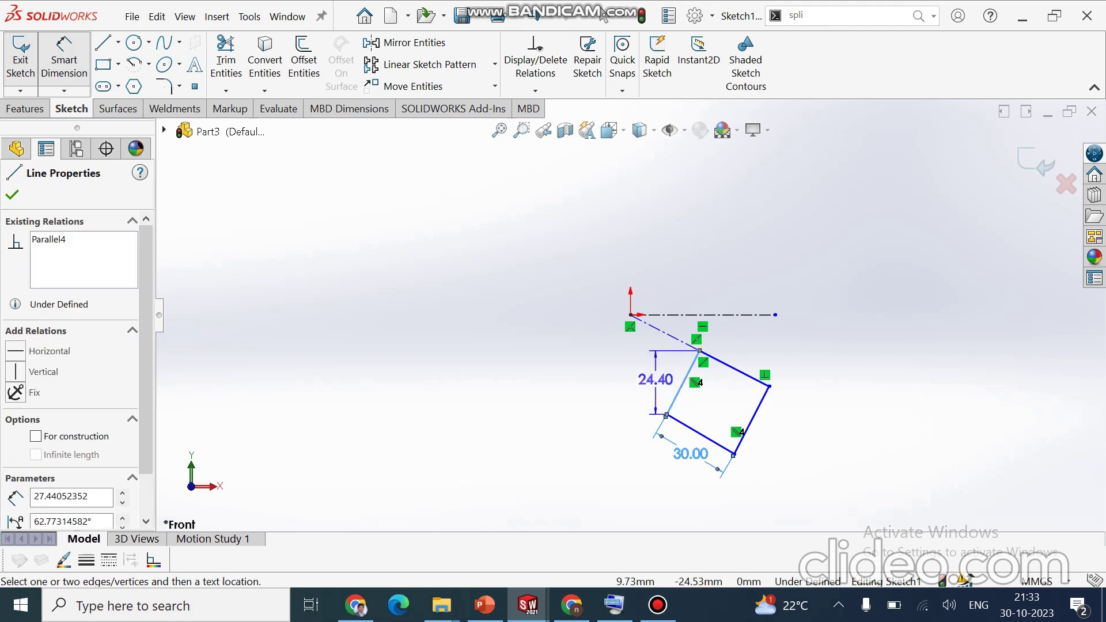
click(655, 379)
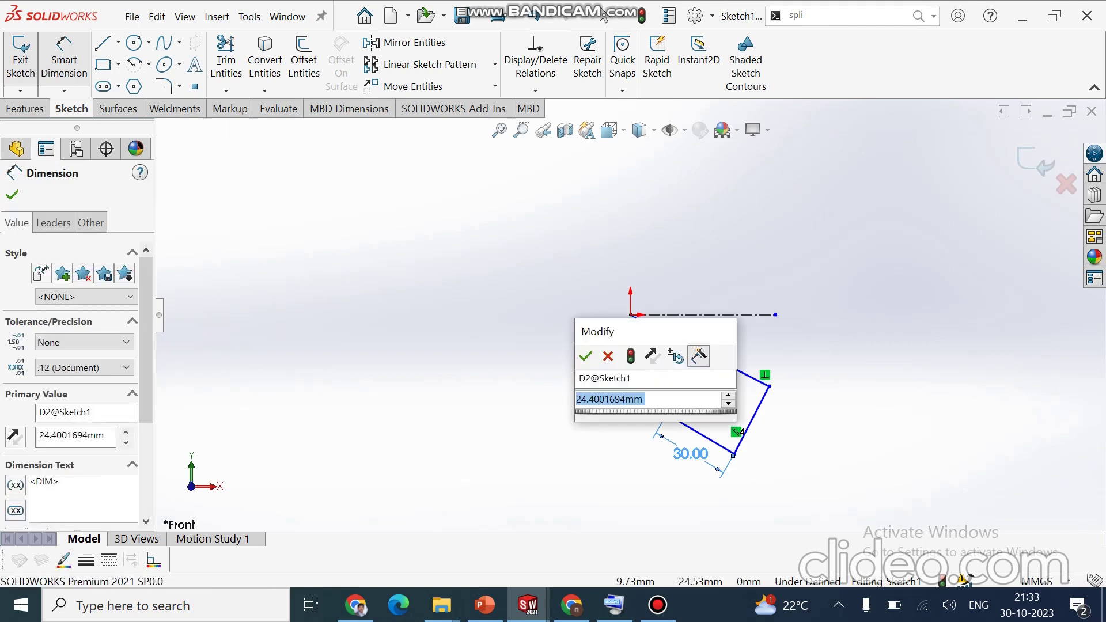
key(Return)
key(Escape)
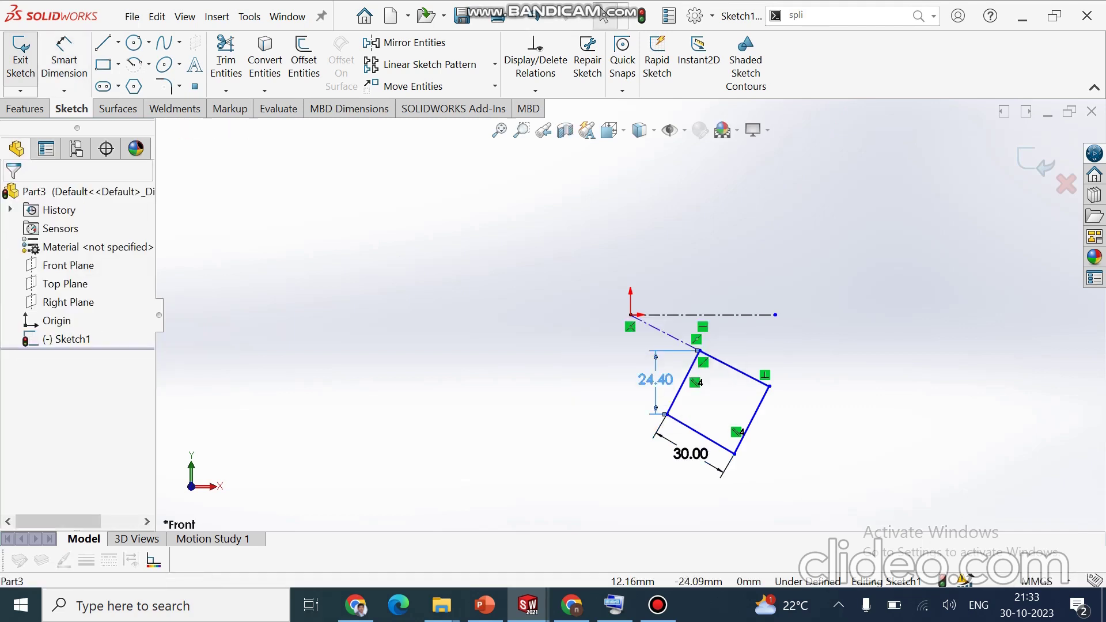
key(Delete)
- Add an aligned dimension to the four-sided base's left side and set its length to 30 mm
click(64, 57)
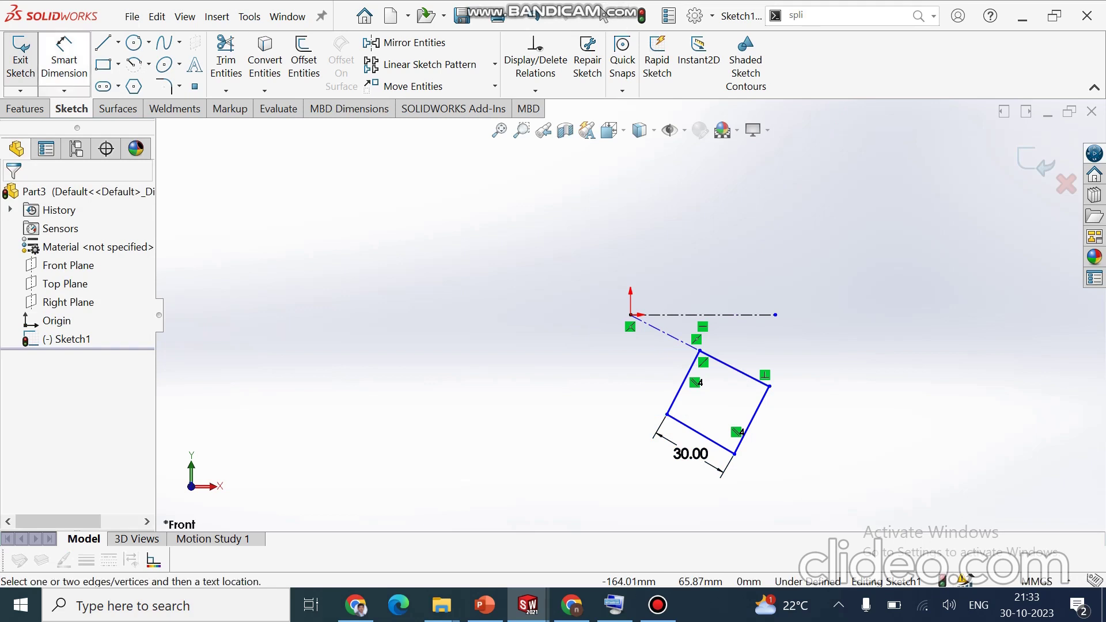
click(682, 382)
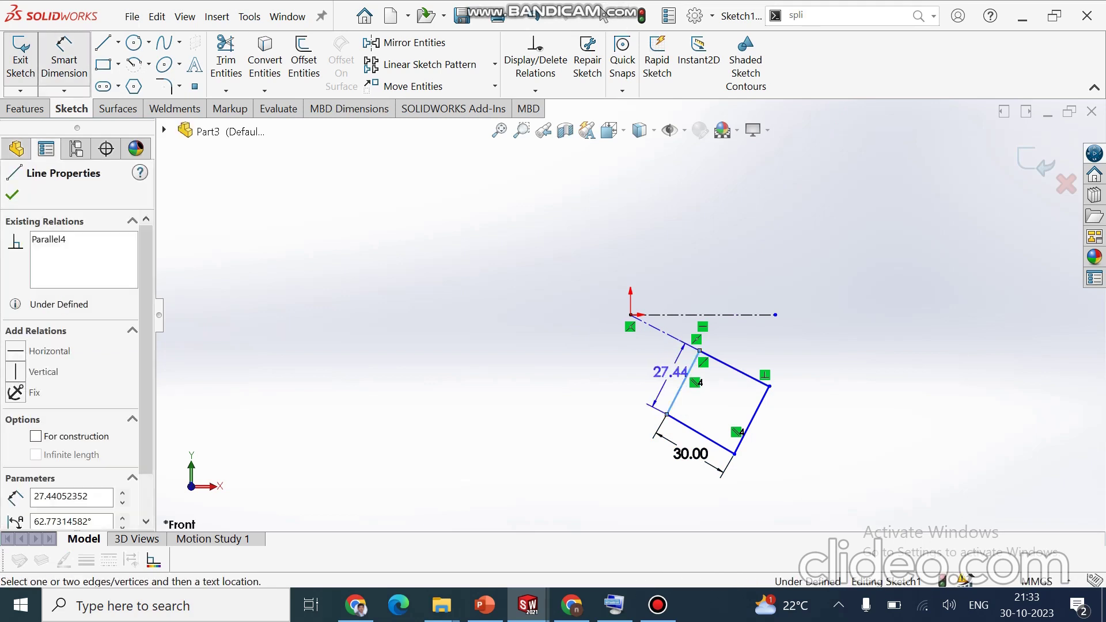
click(668, 372)
text(30)
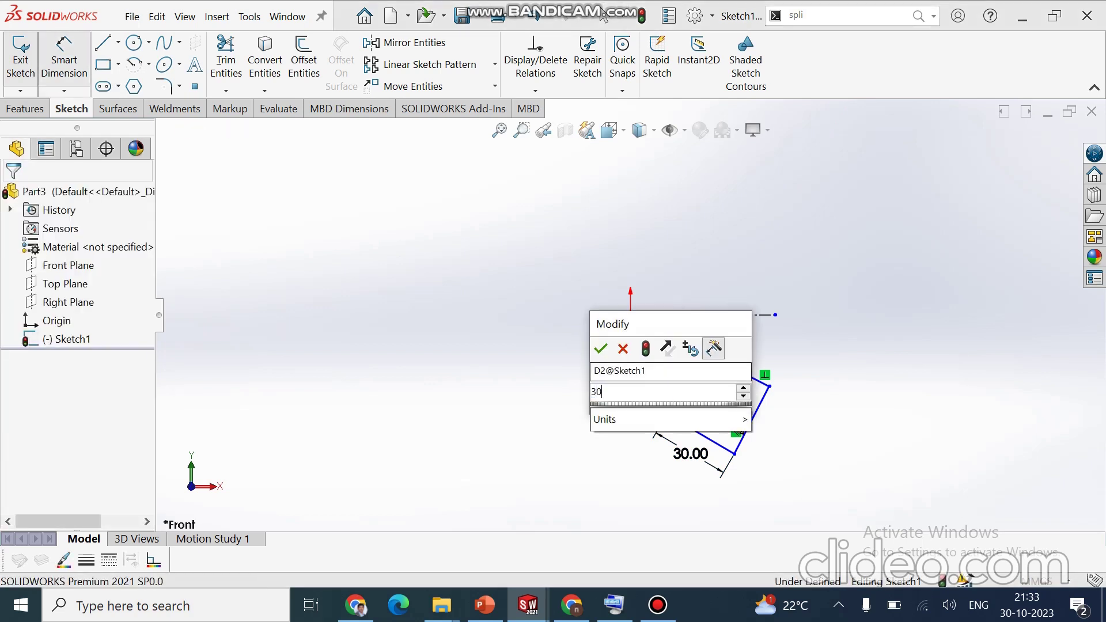
key(Return)
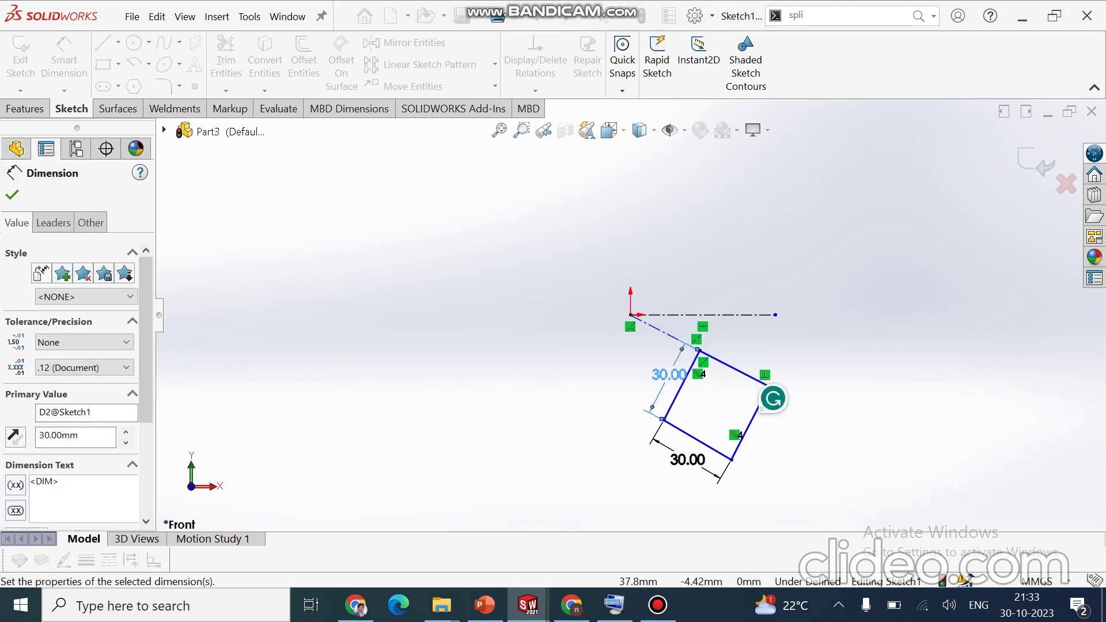
- Dimension the angle between the horizontal centerline and the base's upper side, set it to 30°, and exit the sketch
click(731, 314)
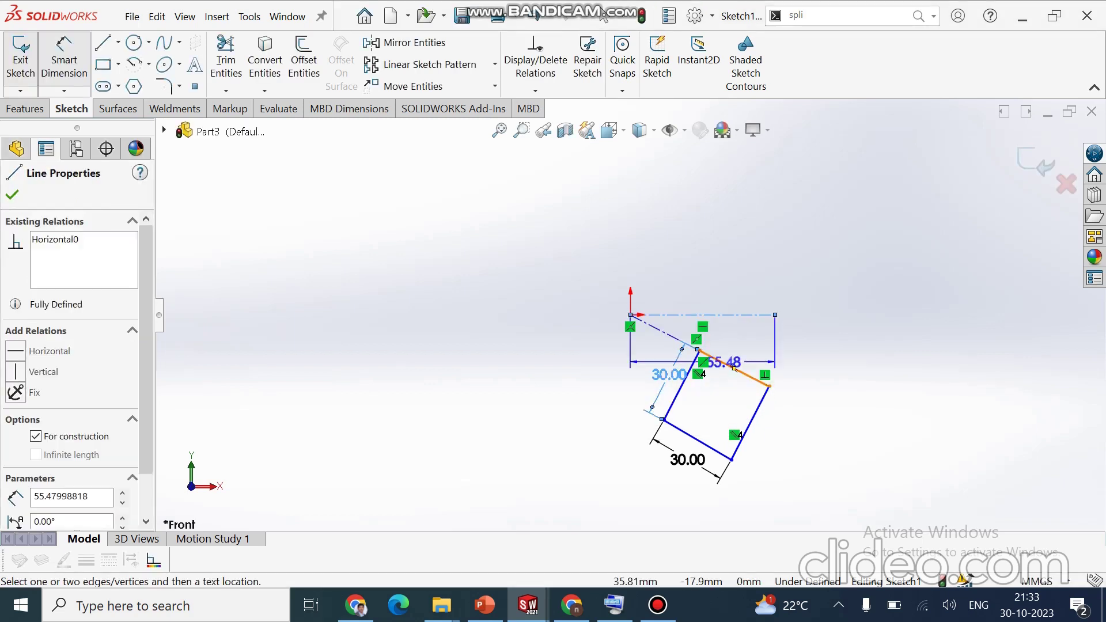
click(724, 363)
click(728, 338)
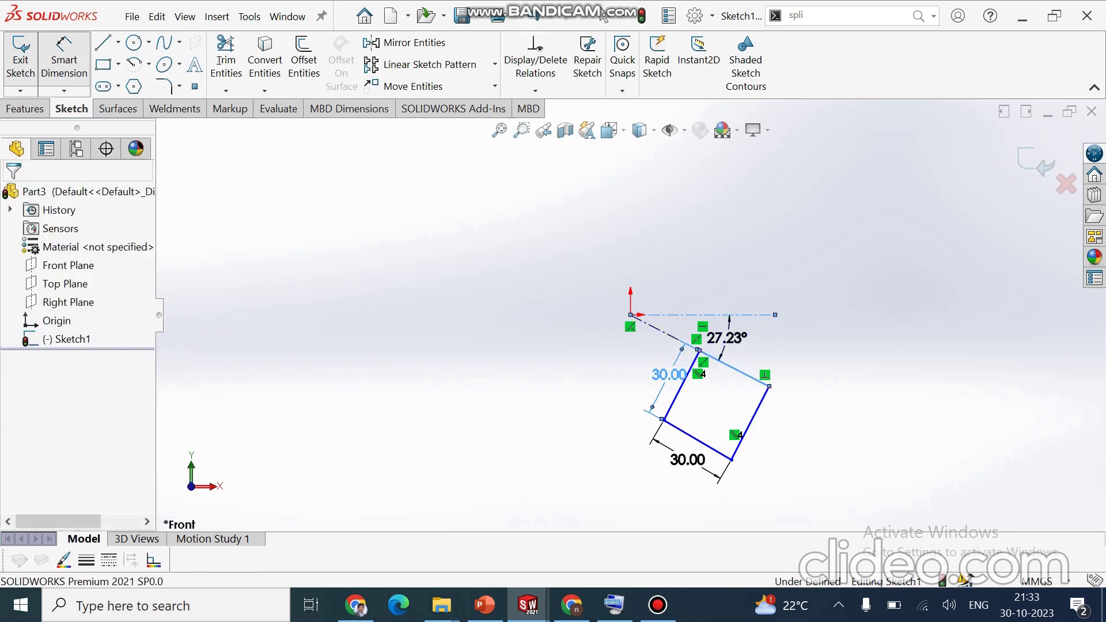
text(30)
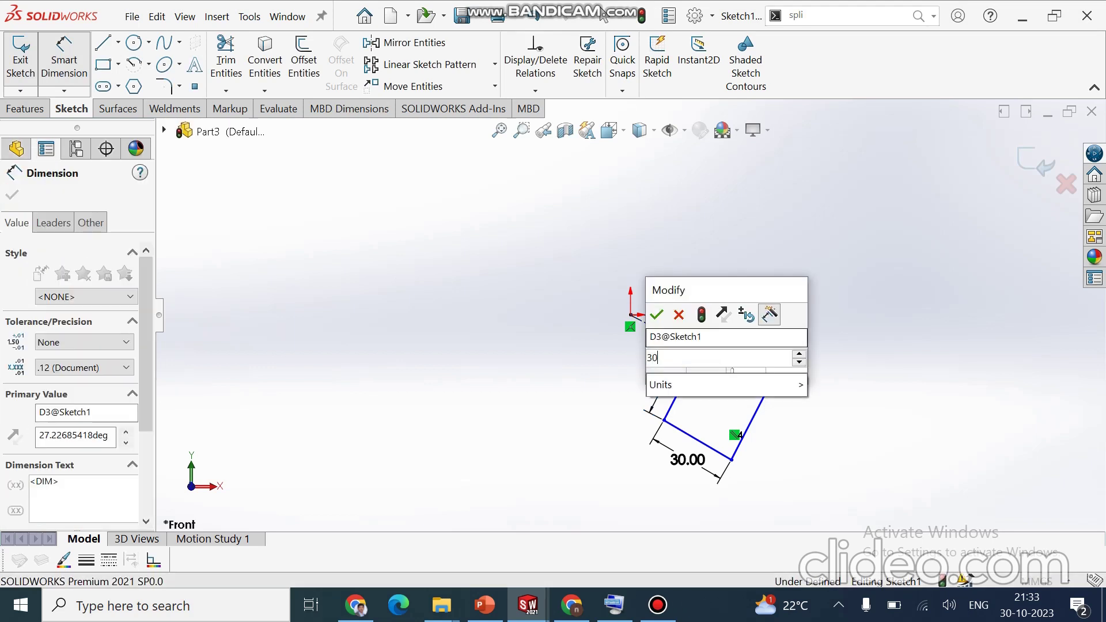
key(Return)
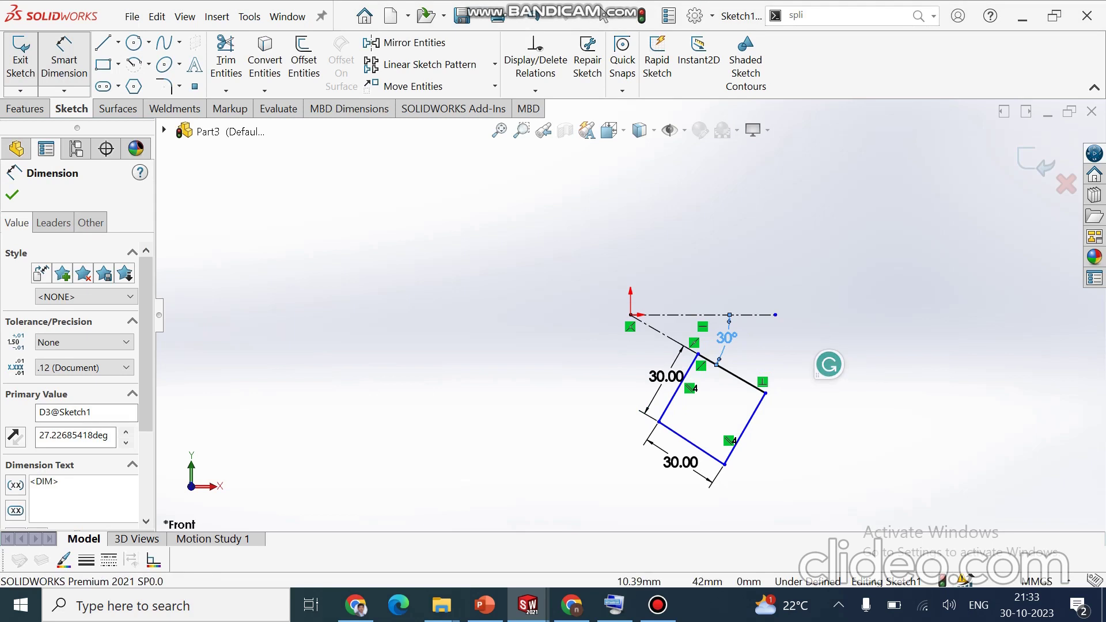
key(Escape)
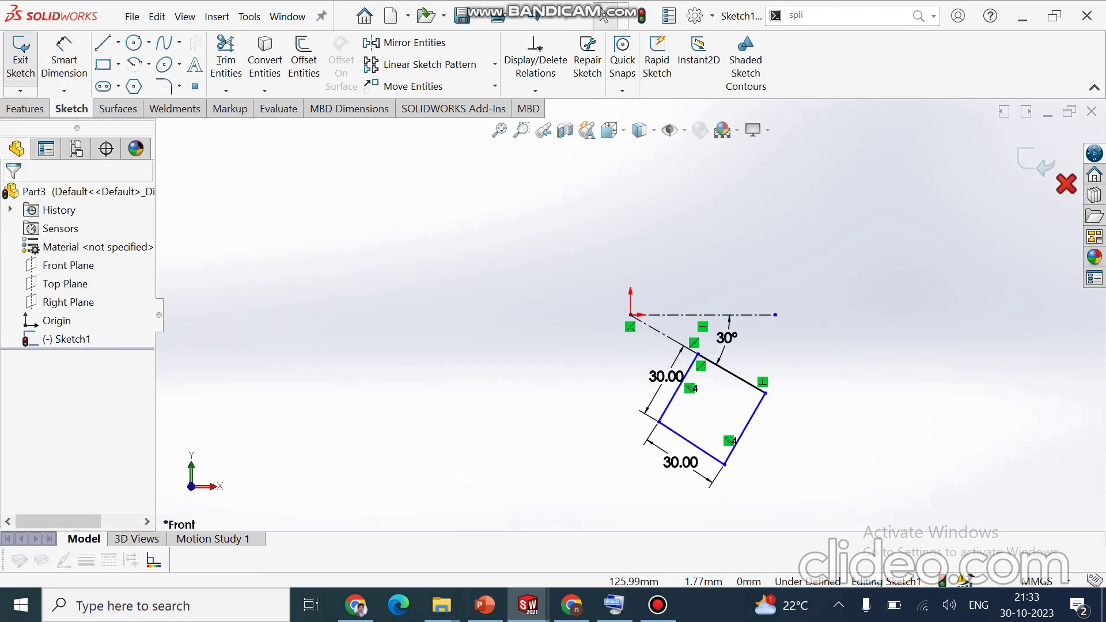
key(ctrl+b)
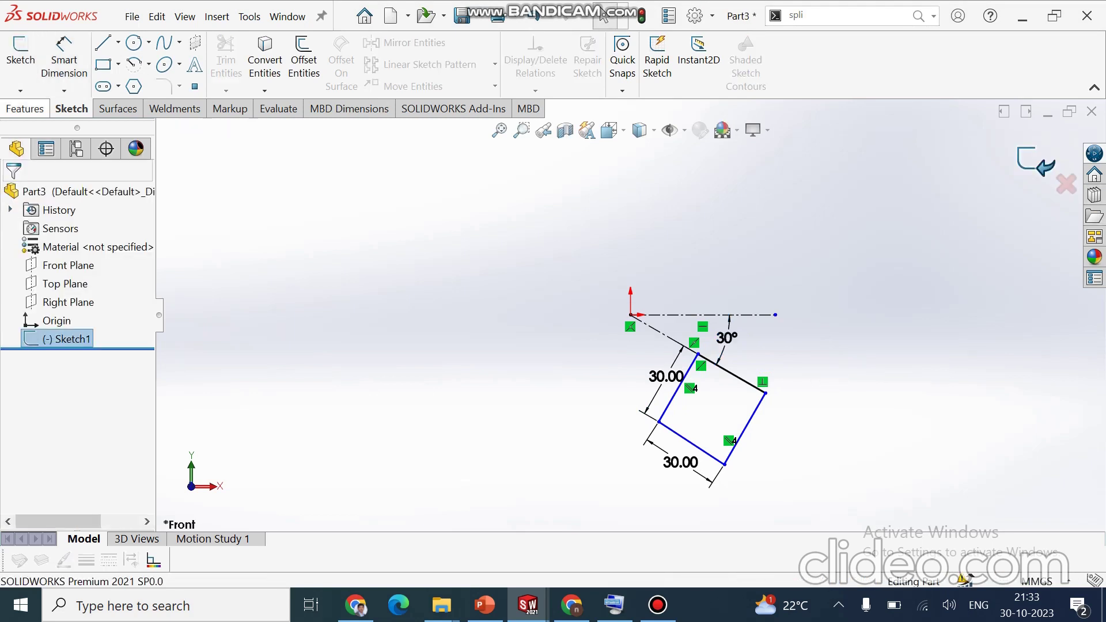
- Extrude the square base sketch as a blind boss 50 mm deep to form the prism
click(28, 54)
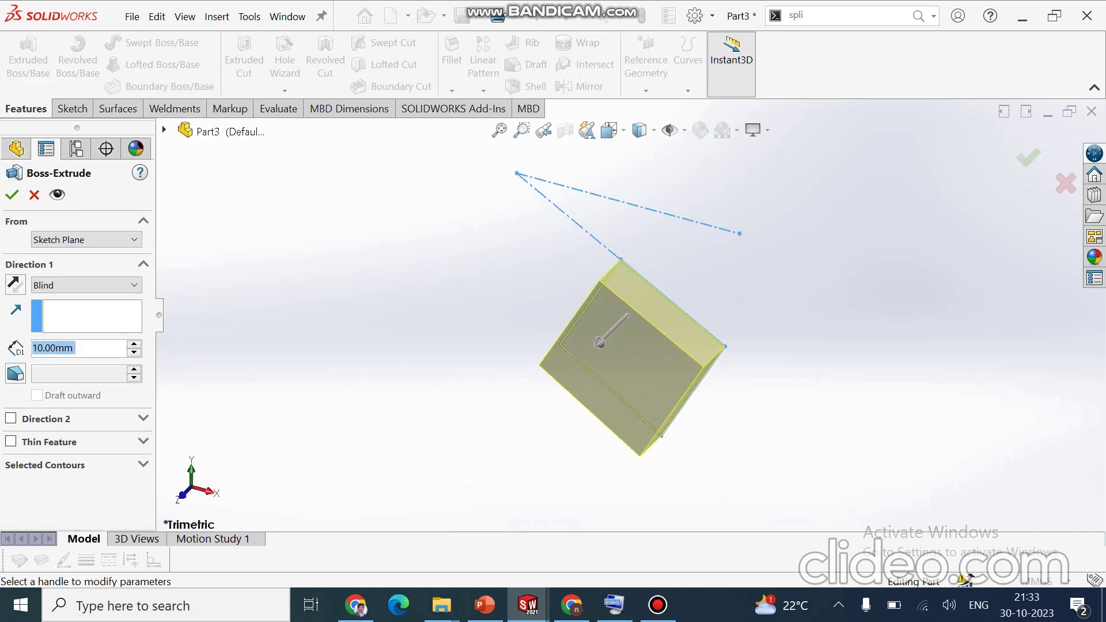
key(Up)
key(Up)
key(Up)
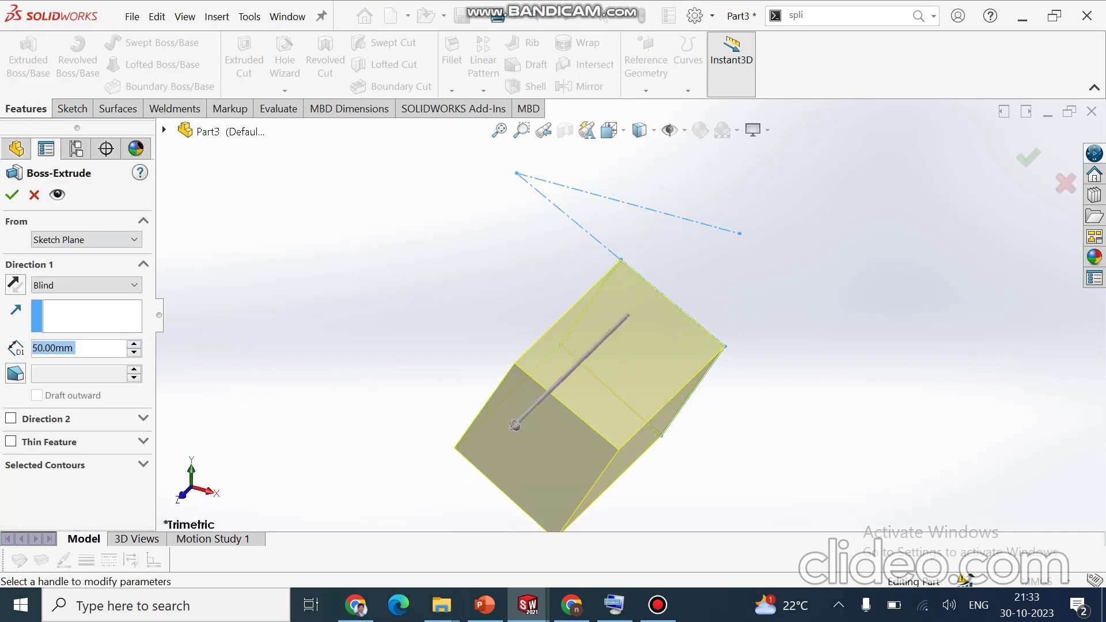
key(Return)
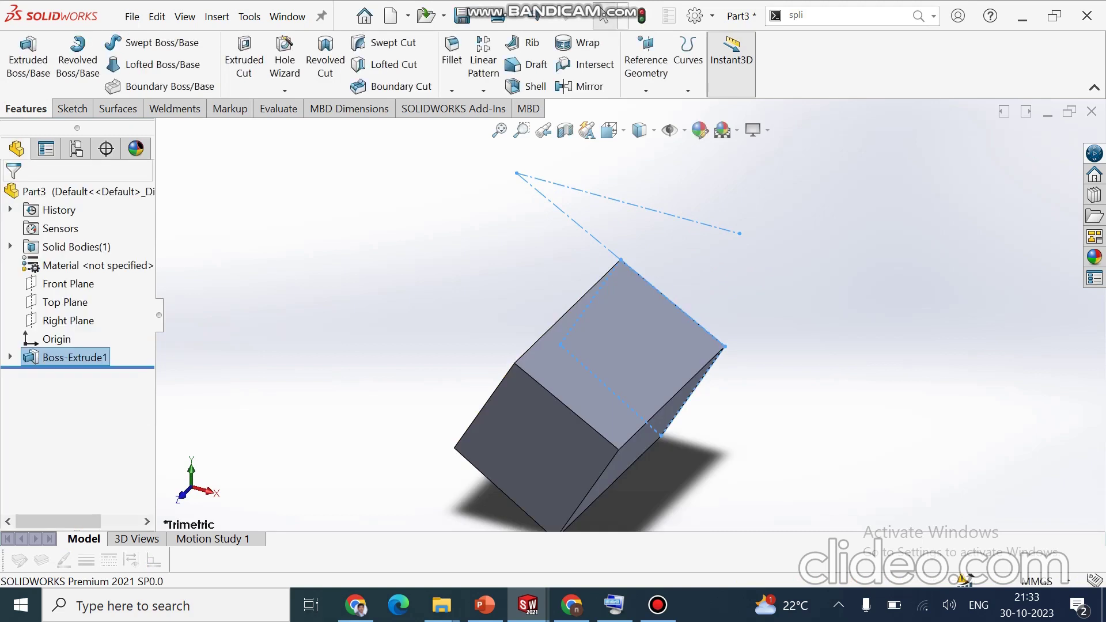
- View the prism from below, examine it with hidden lines visible, and restore the shaded display with edges
key(space)
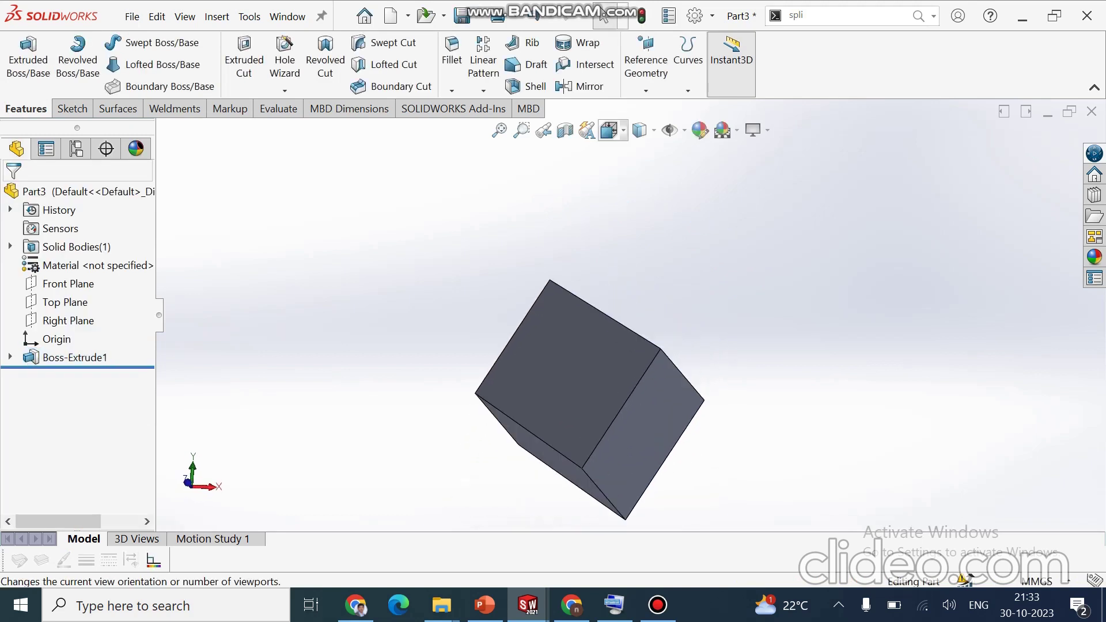
key(ctrl+6)
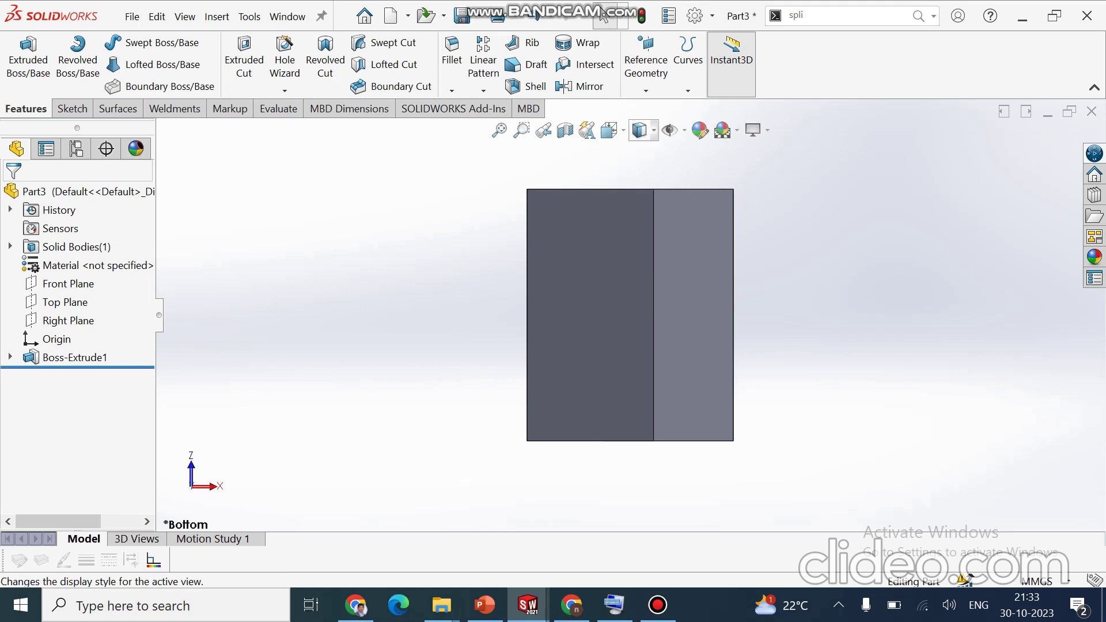
click(641, 131)
click(641, 222)
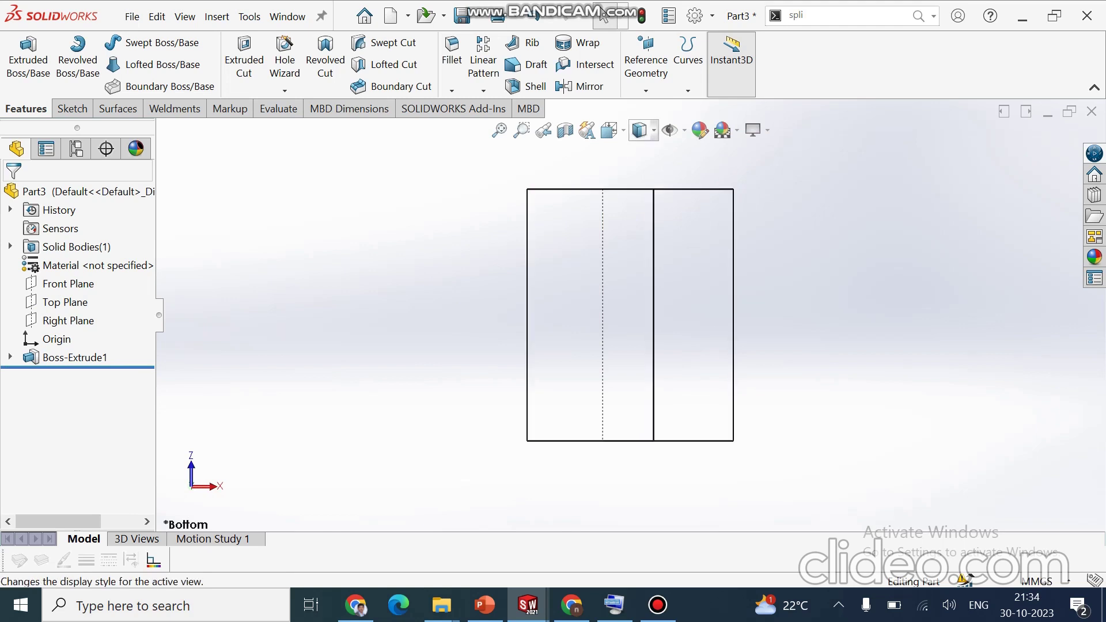
click(643, 130)
click(640, 153)
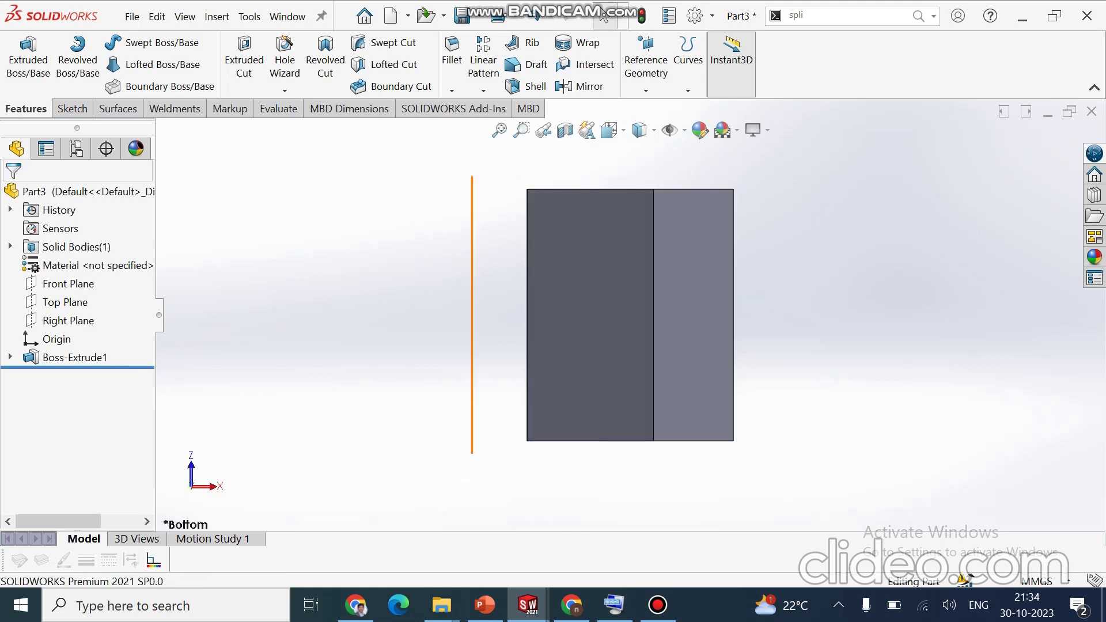
- Start a sketch on the Top Plane and, in bottom view, draw a closed triangle over the prism's upper-left corner, its top side about 52.5 mm long
click(64, 303)
click(72, 109)
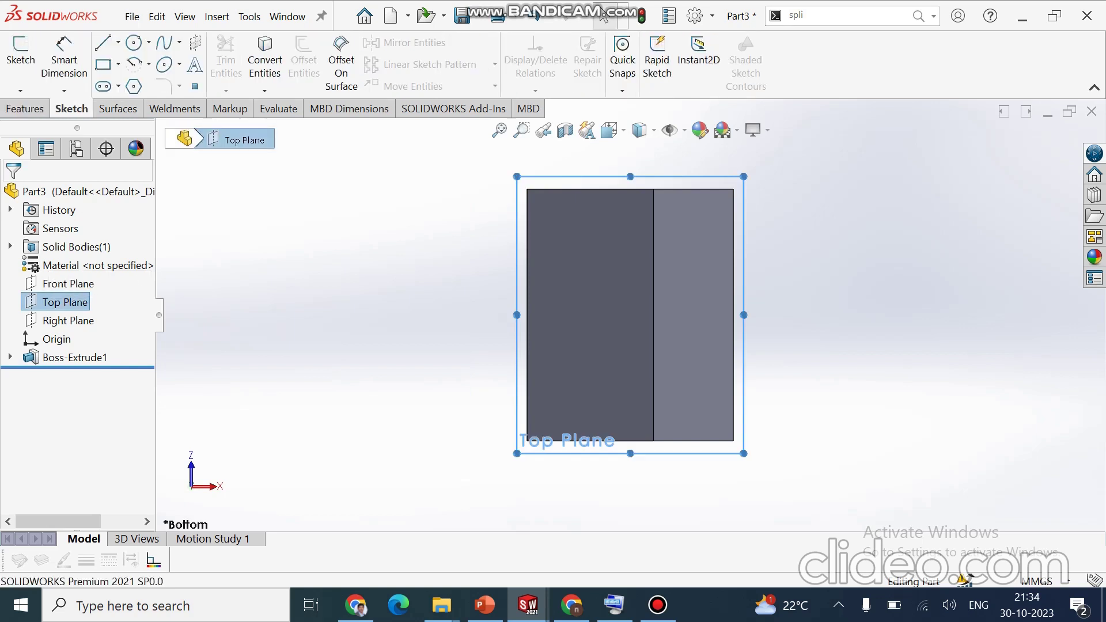
click(20, 57)
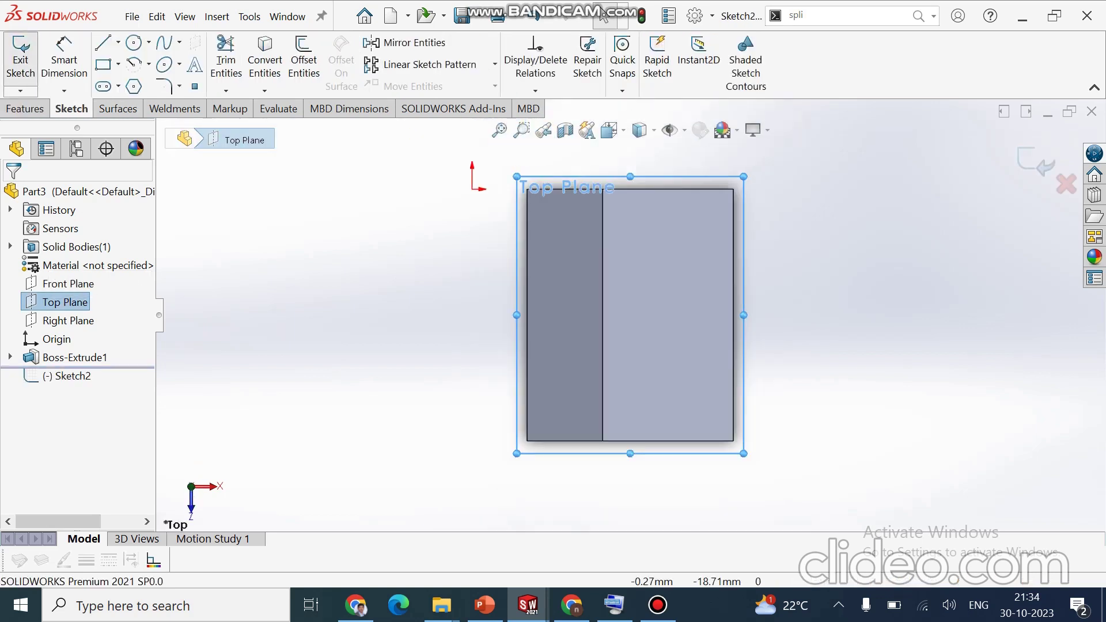
click(609, 130)
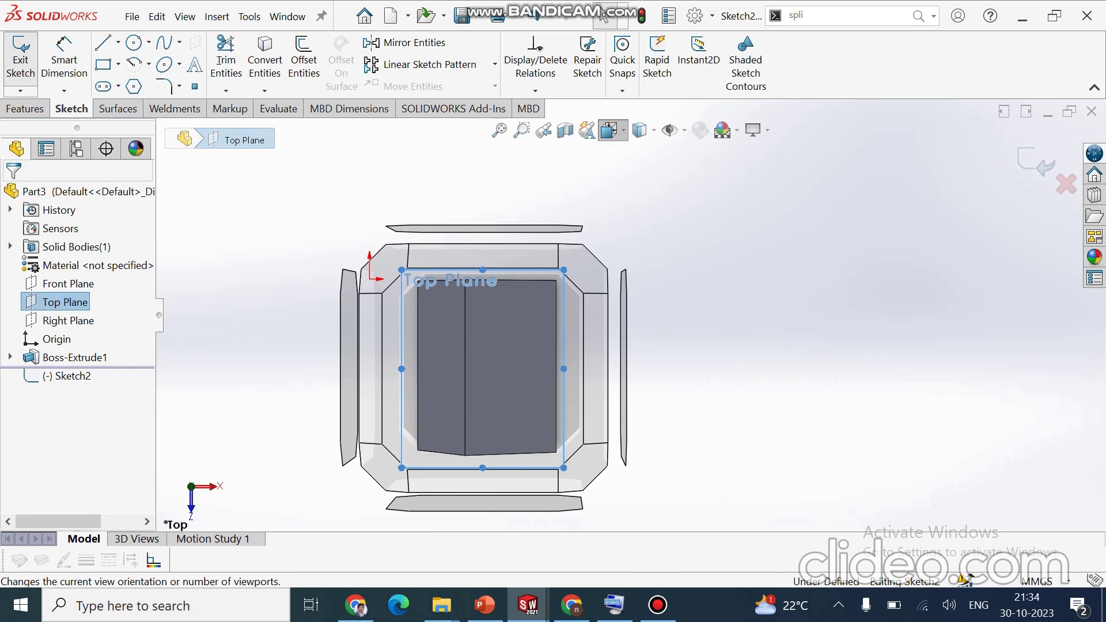
click(632, 176)
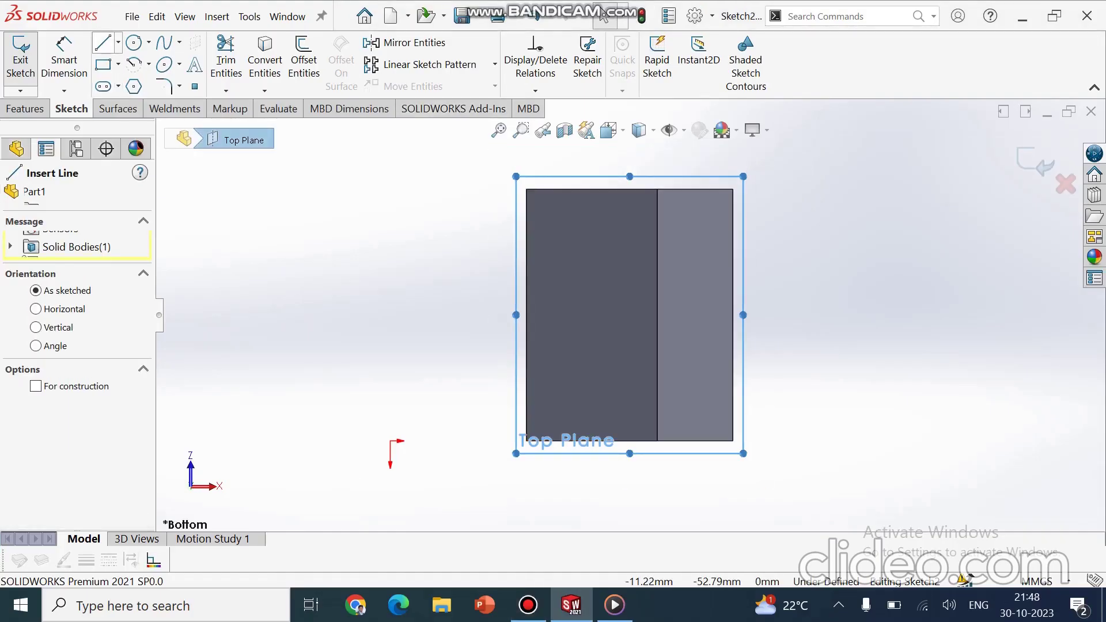
mouse_move(723, 166)
mouse_down()
mouse_move(506, 294)
mouse_move(526, 346)
mouse_move(511, 353)
mouse_up()
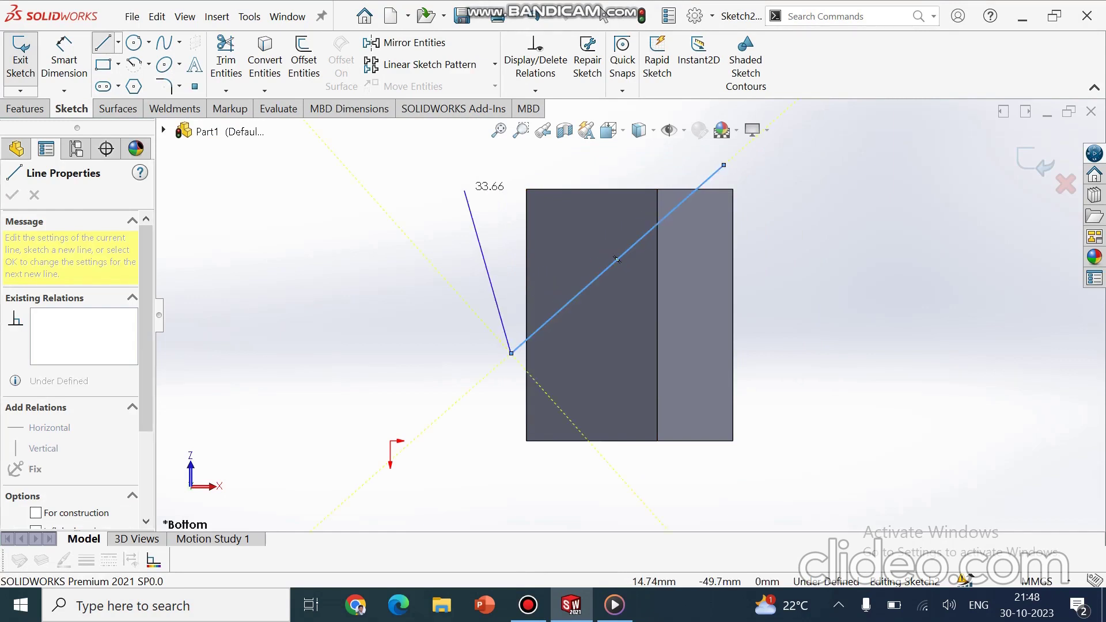
click(459, 159)
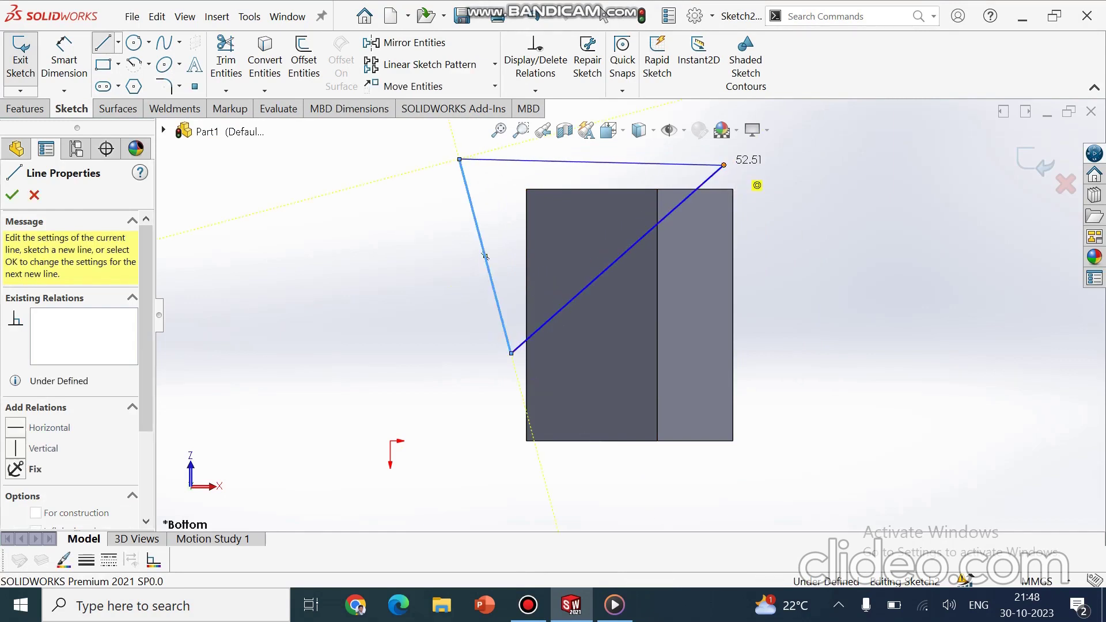
click(723, 165)
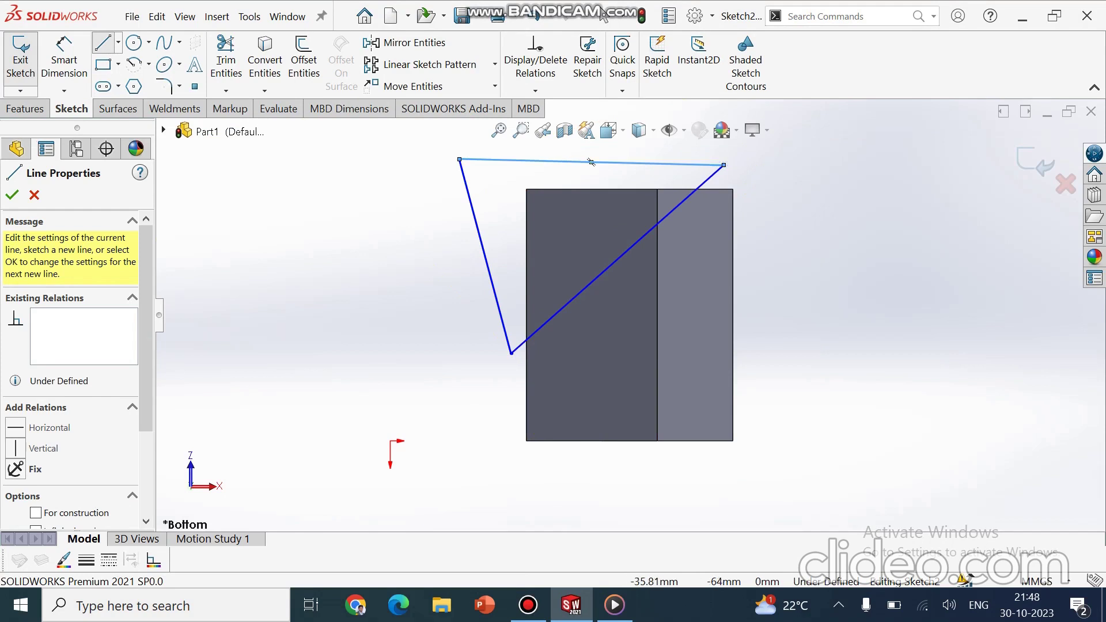
- Cut the triangular profile through the prism with a blind extruded cut 80 mm deep and inspect the truncated solid
click(24, 109)
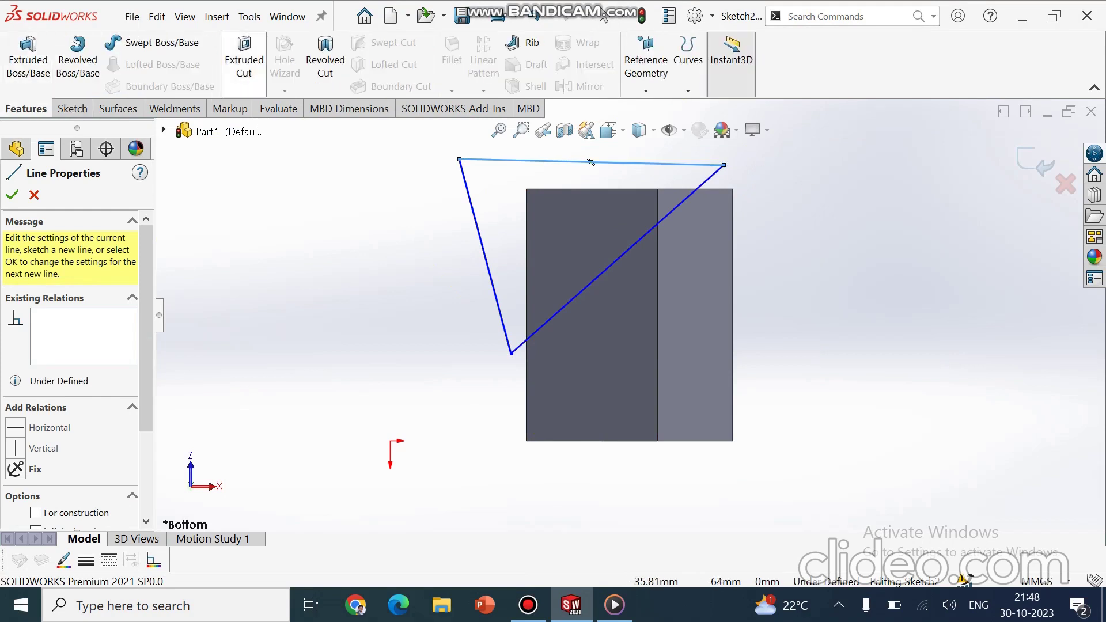
key(Escape)
click(244, 63)
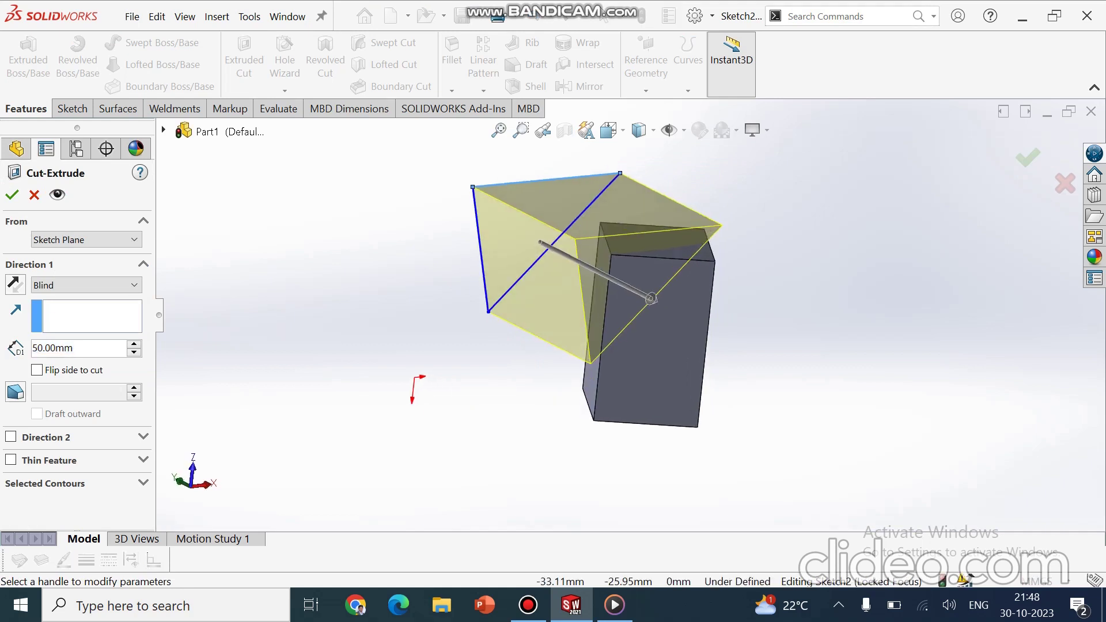
drag(651, 298, 713, 331)
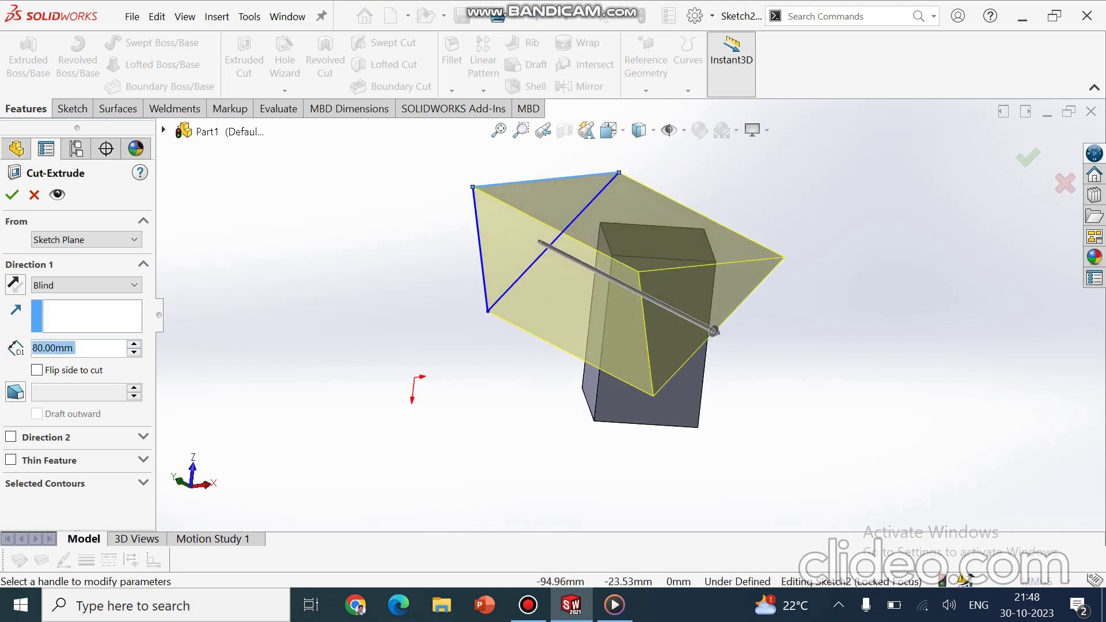
key(Return)
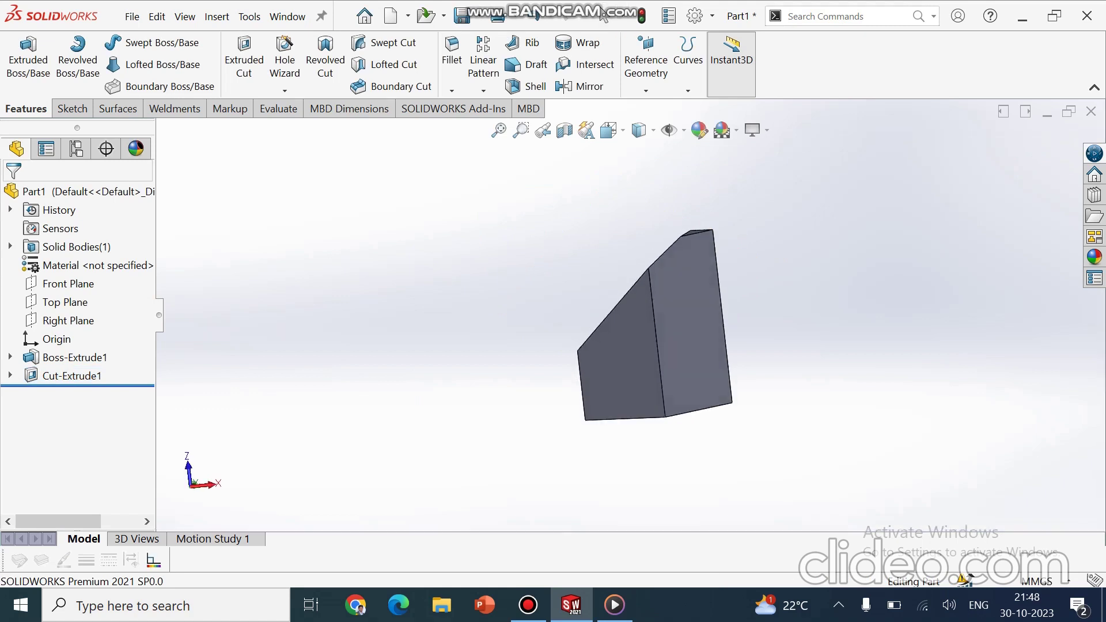
middle_drag(622, 323, 711, 336)
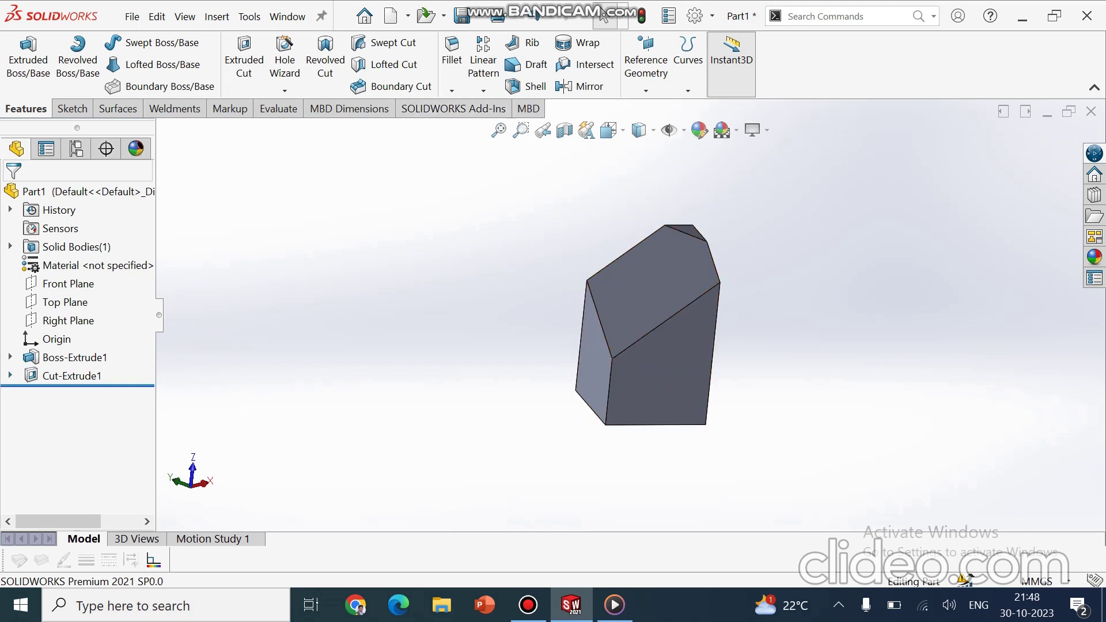
- Reopen the extruded cut's triangular sketch for editing and orient the view to the prism's bottom
click(11, 376)
click(86, 394)
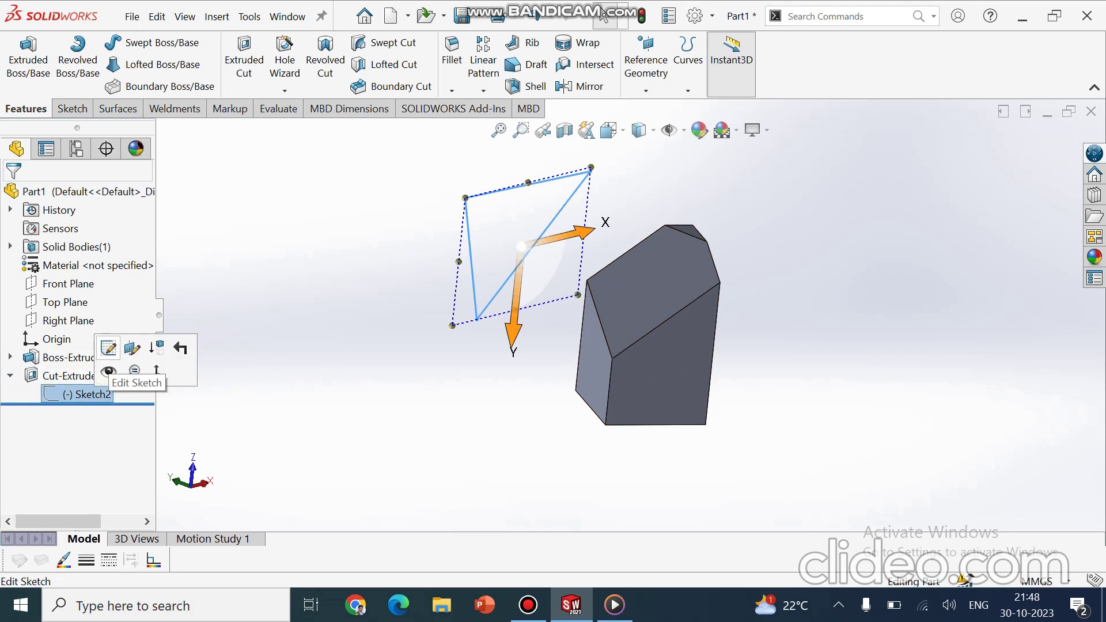
click(108, 348)
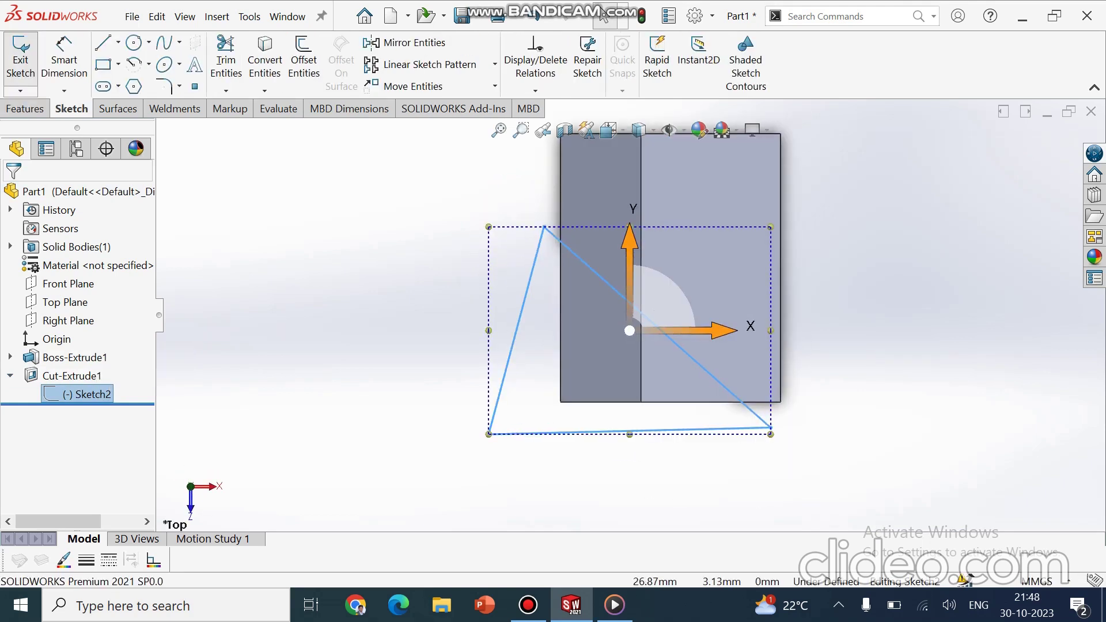
click(610, 131)
click(632, 176)
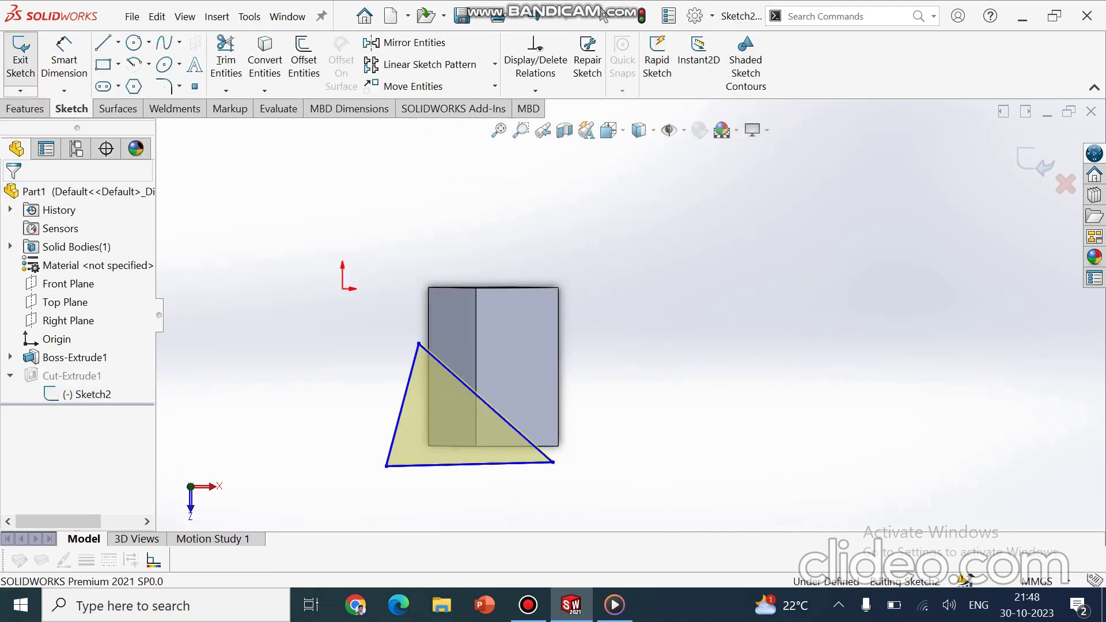
- Reshape the triangular cut sketch to span the prism's full width, with its upper side about 85 mm long, and inspect the rebuilt gently sloping cut
key(ctrl+6)
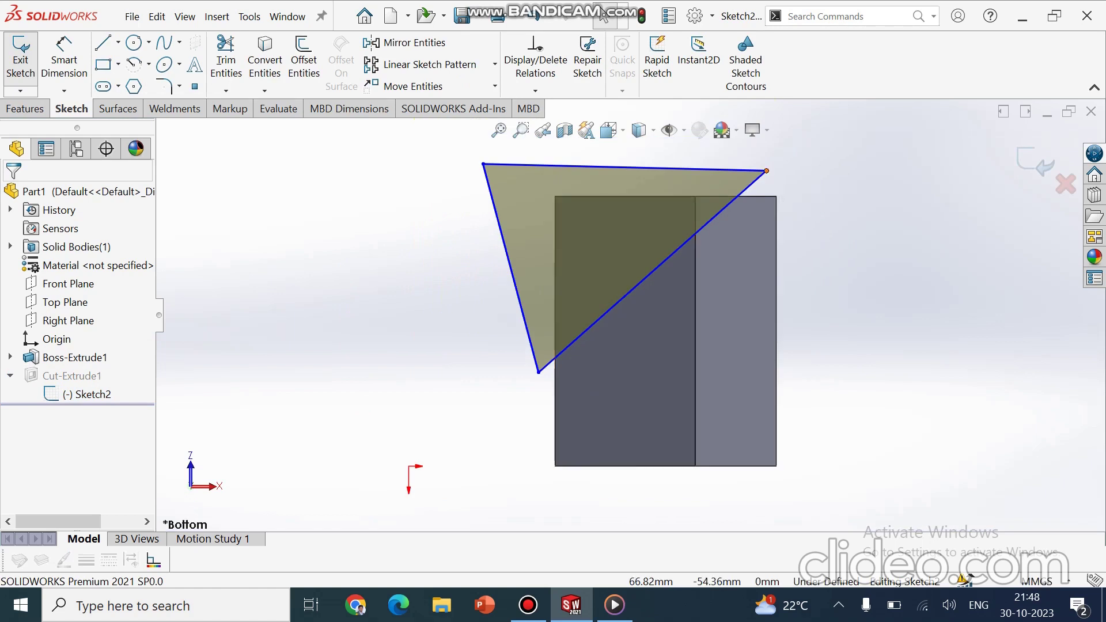
drag(766, 171, 815, 249)
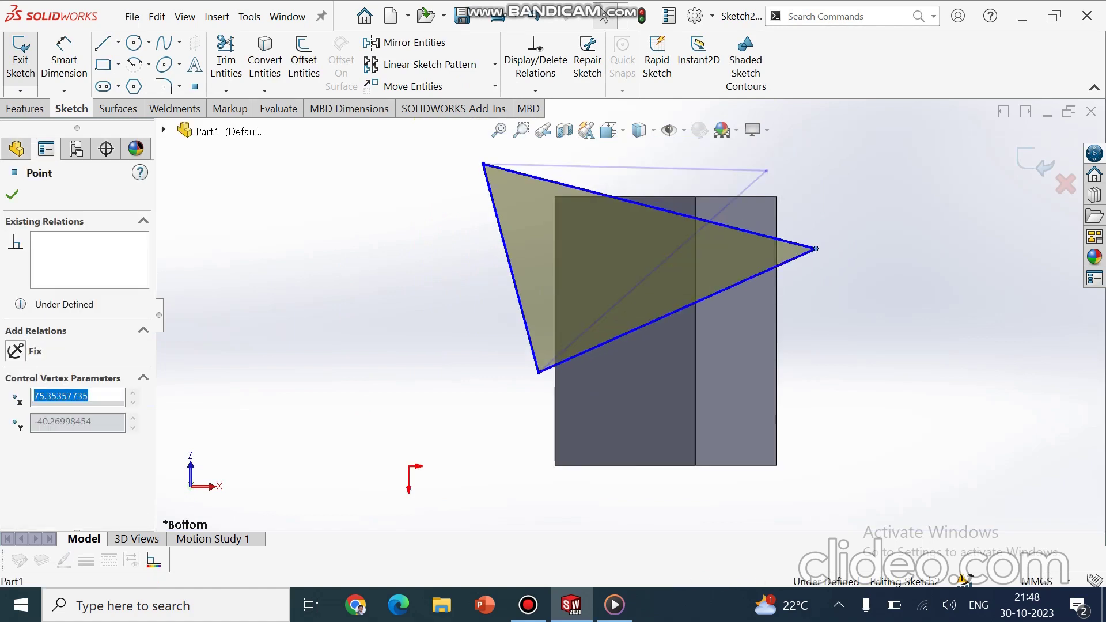
drag(622, 199, 634, 137)
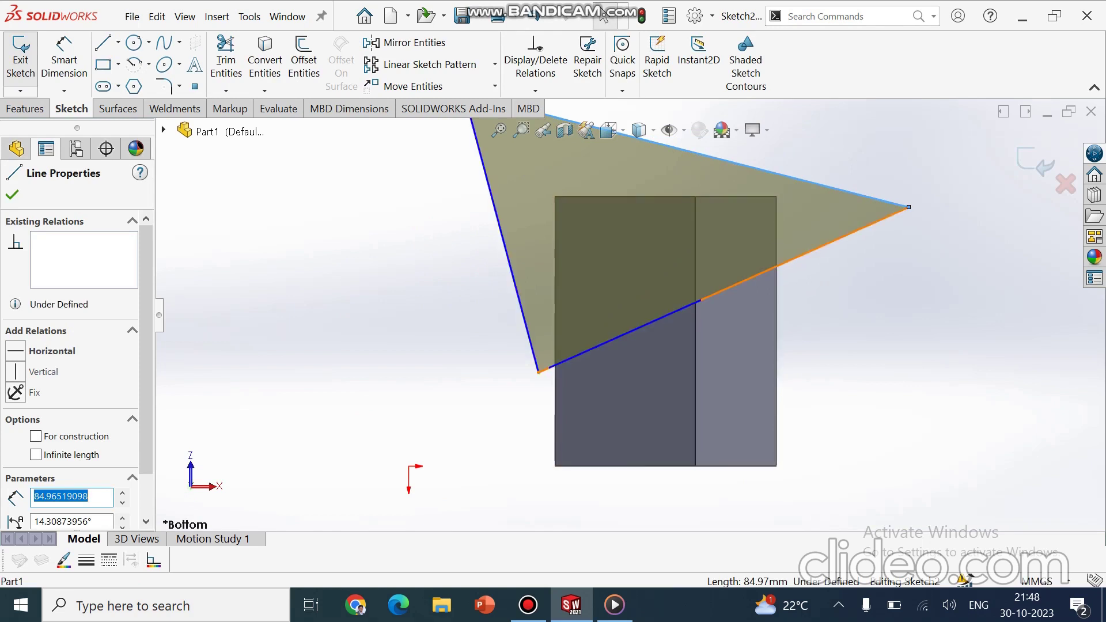
click(1035, 162)
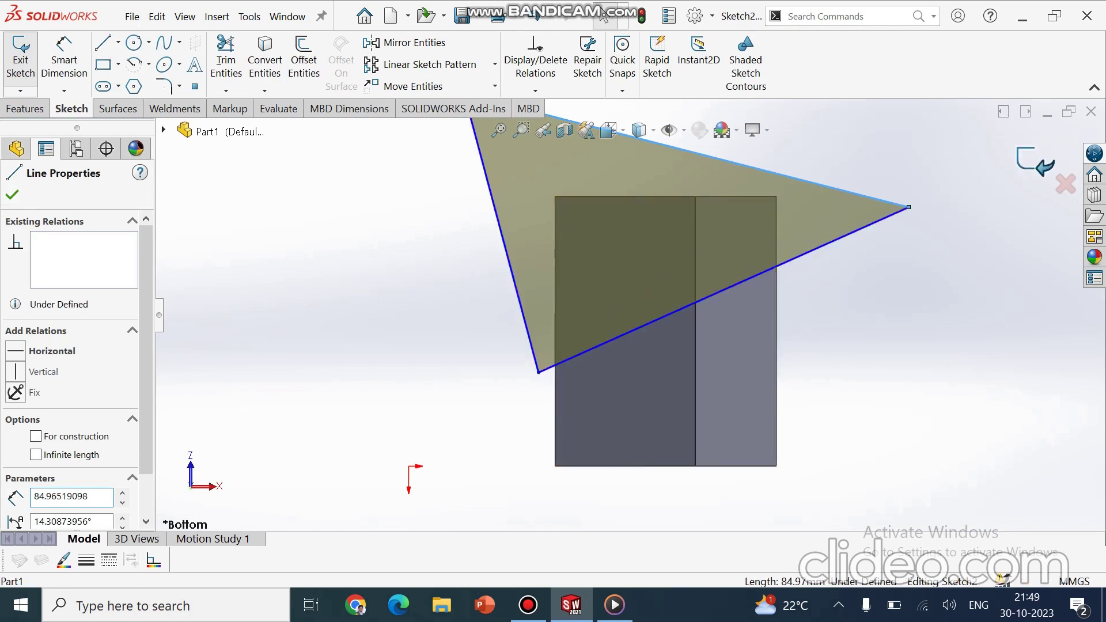
scroll(630, 315, up, 1)
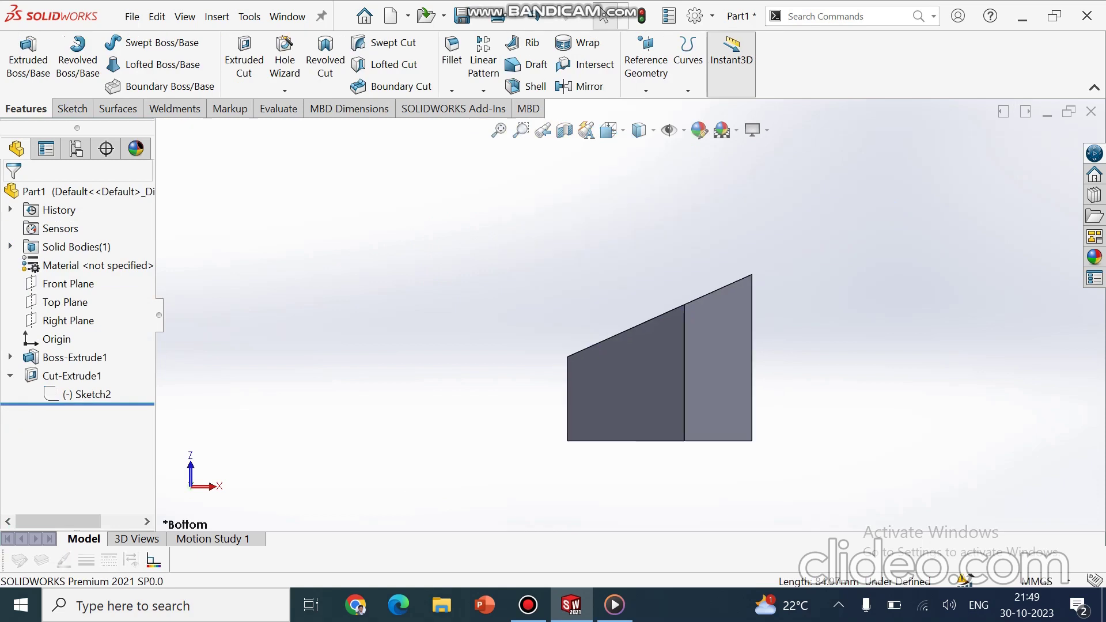
middle_drag(631, 316, 665, 350)
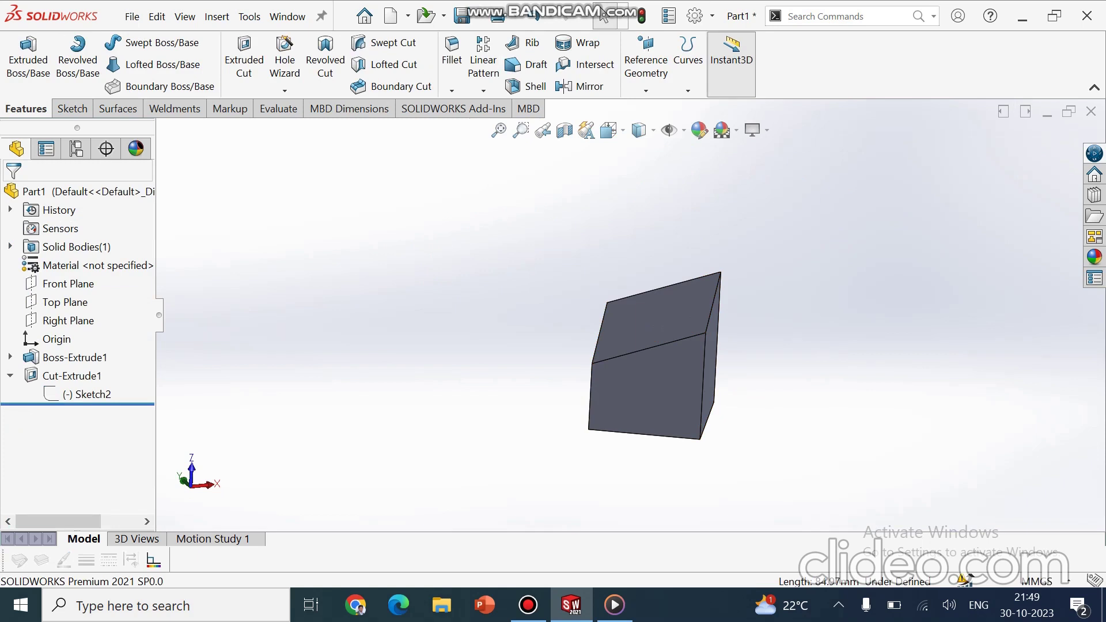
- Reopen the cut's sketch in bottom view and steepen the triangle's sloping side to cross the prism's upper and lower edges, left side about 87.6 mm long
click(87, 394)
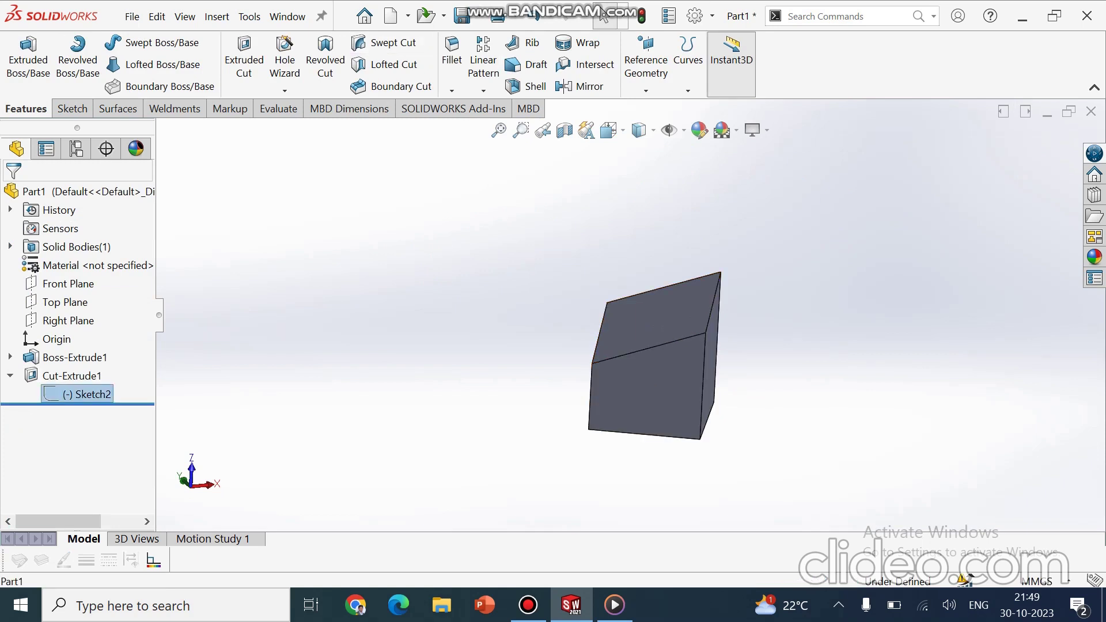
click(109, 352)
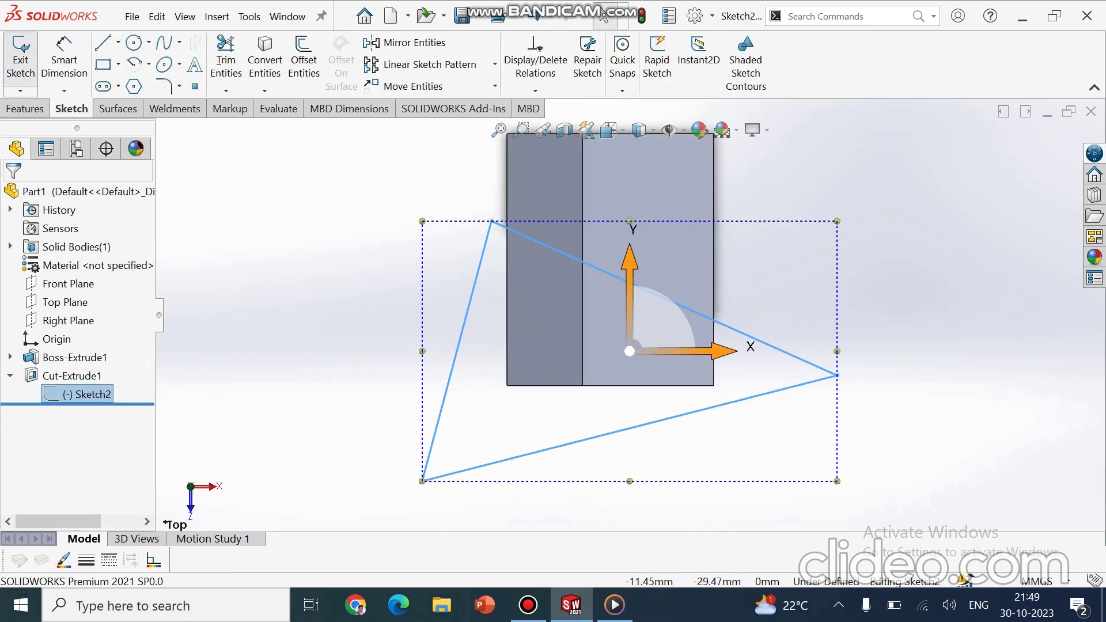
click(608, 129)
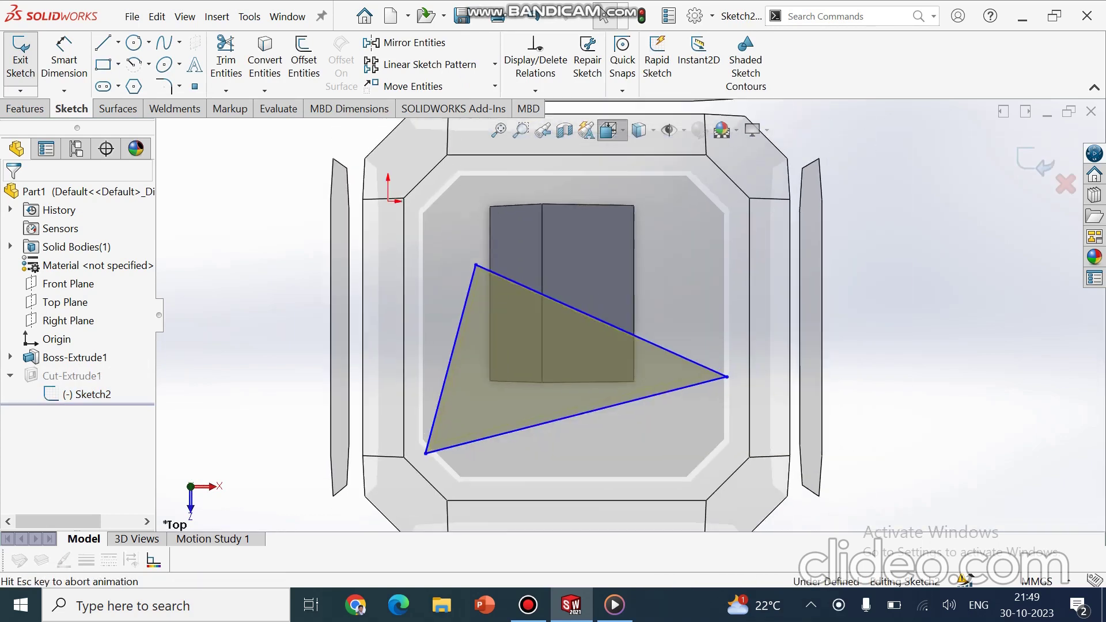
click(632, 194)
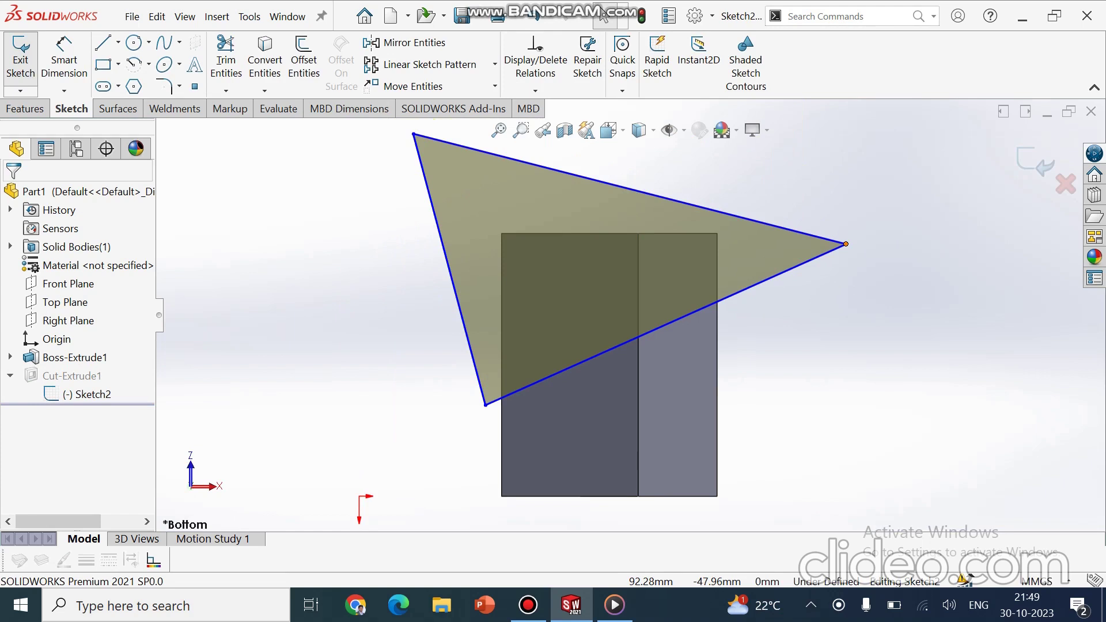
drag(846, 243, 709, 199)
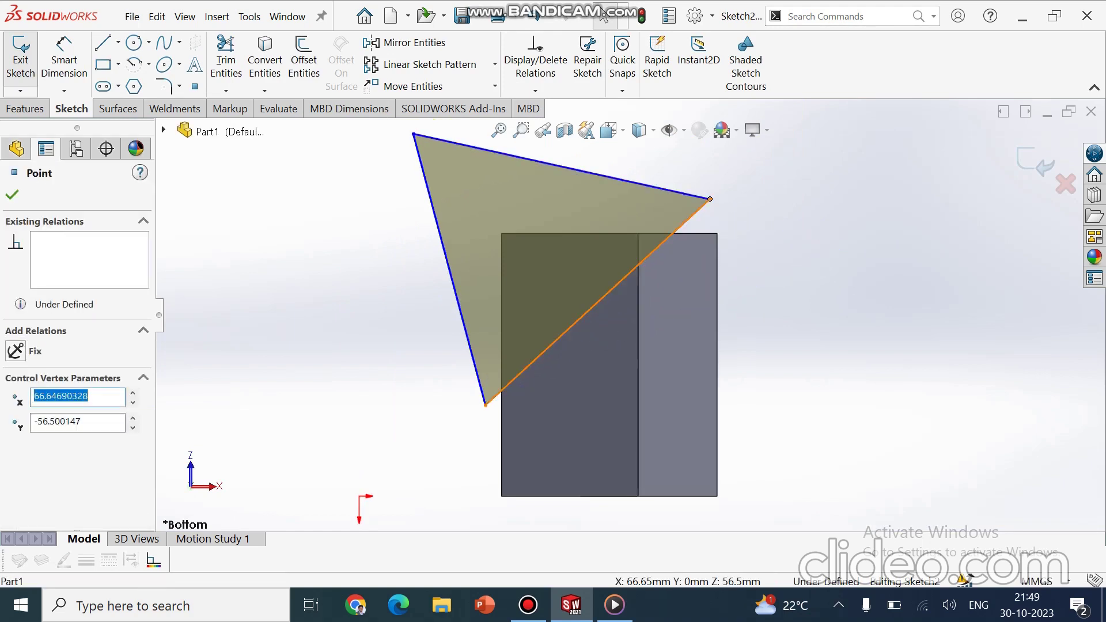
drag(485, 405, 506, 525)
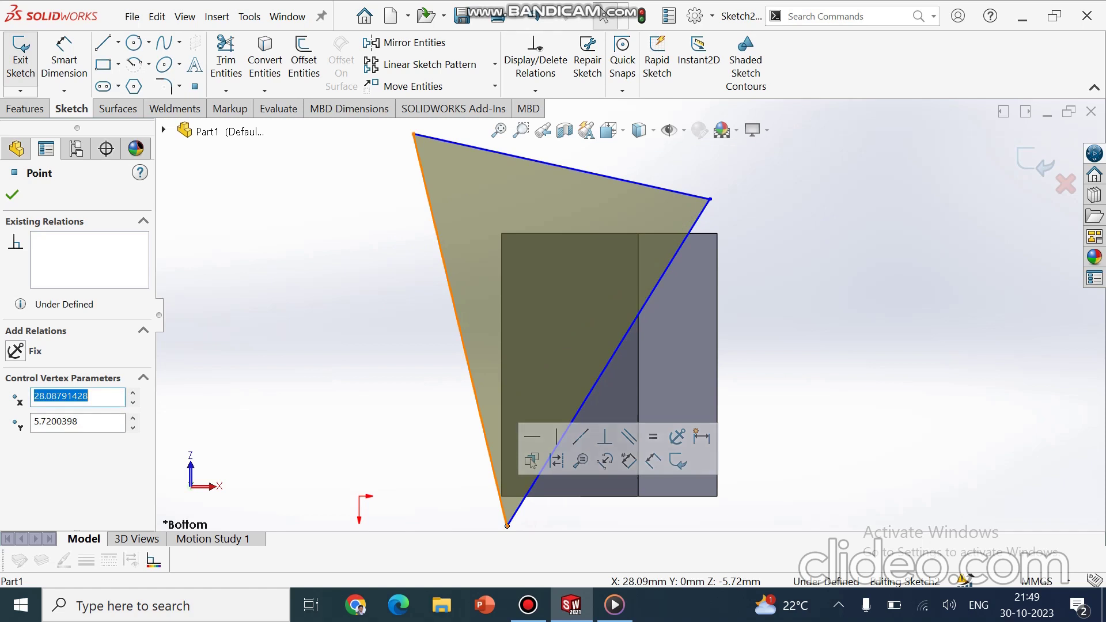
drag(464, 345, 423, 342)
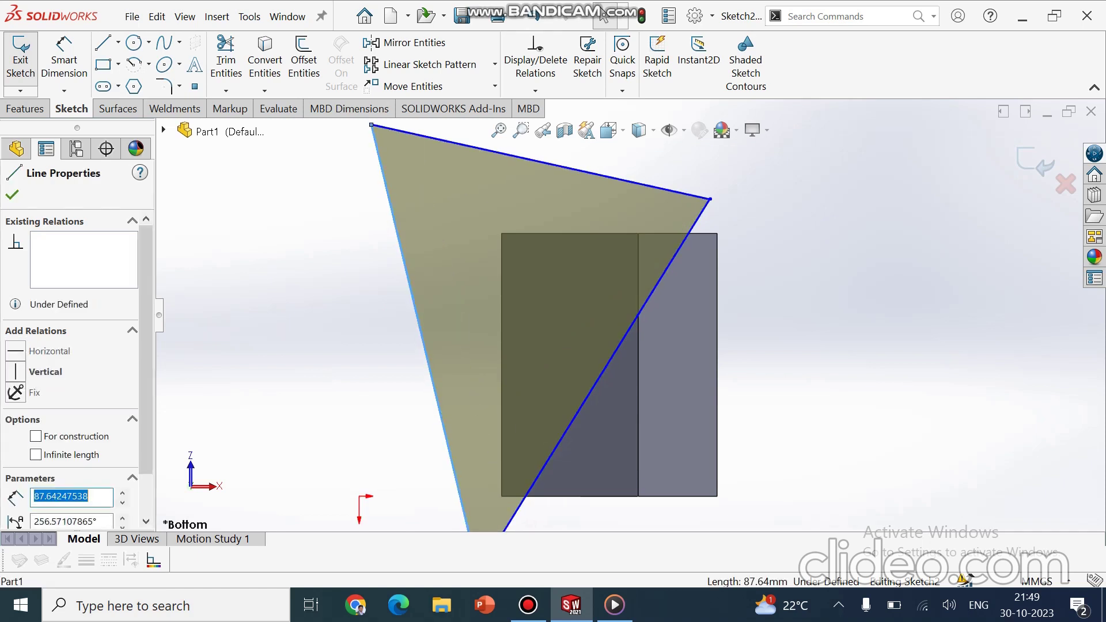
- Exit the sketch to rebuild the steeper cut, and minimize the program window after inspecting the truncated prism from an angle
scroll(423, 341, up, 2)
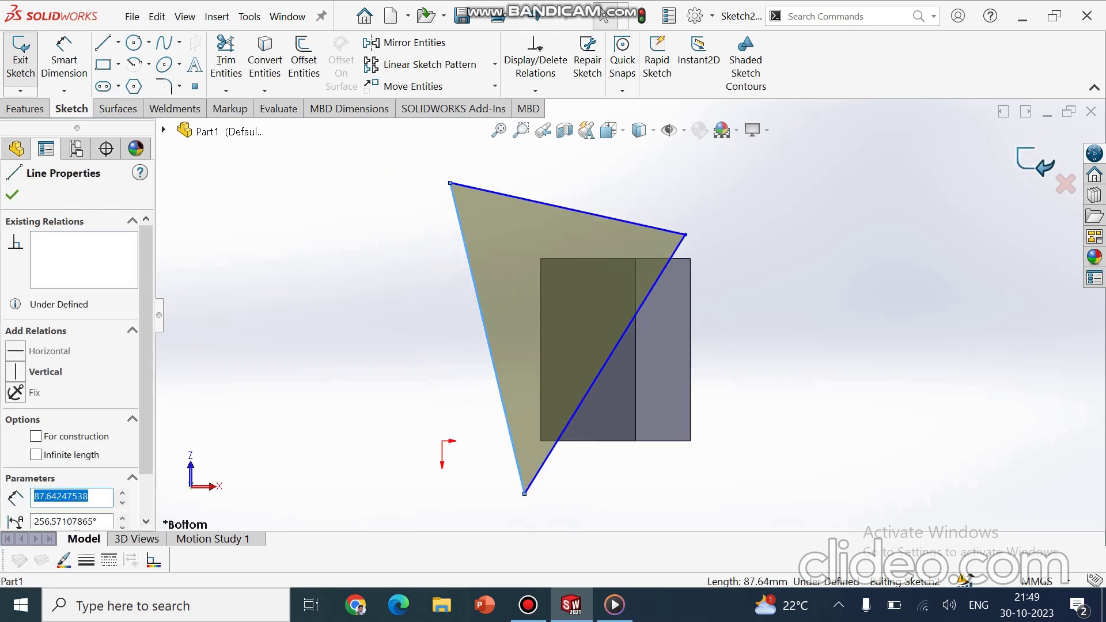
click(1035, 162)
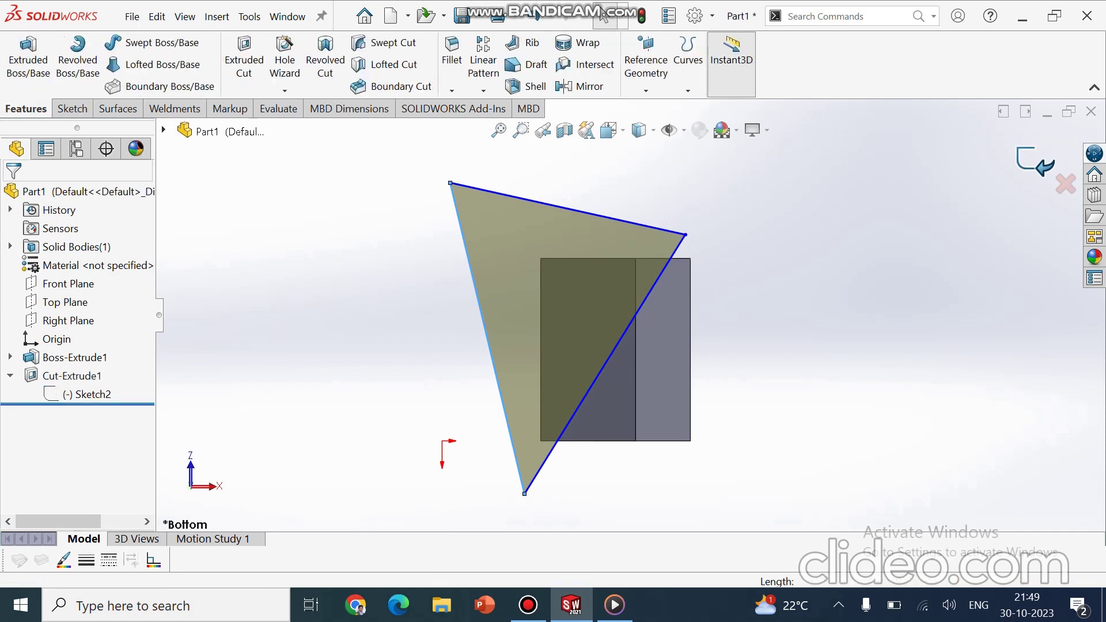
middle_drag(714, 322, 806, 331)
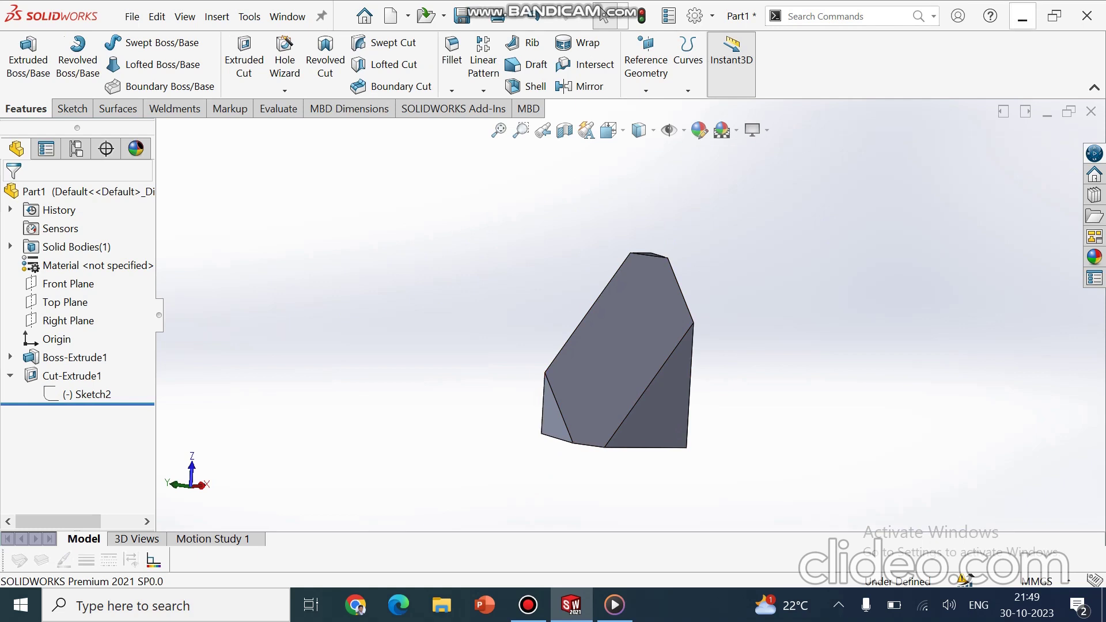
click(1022, 16)
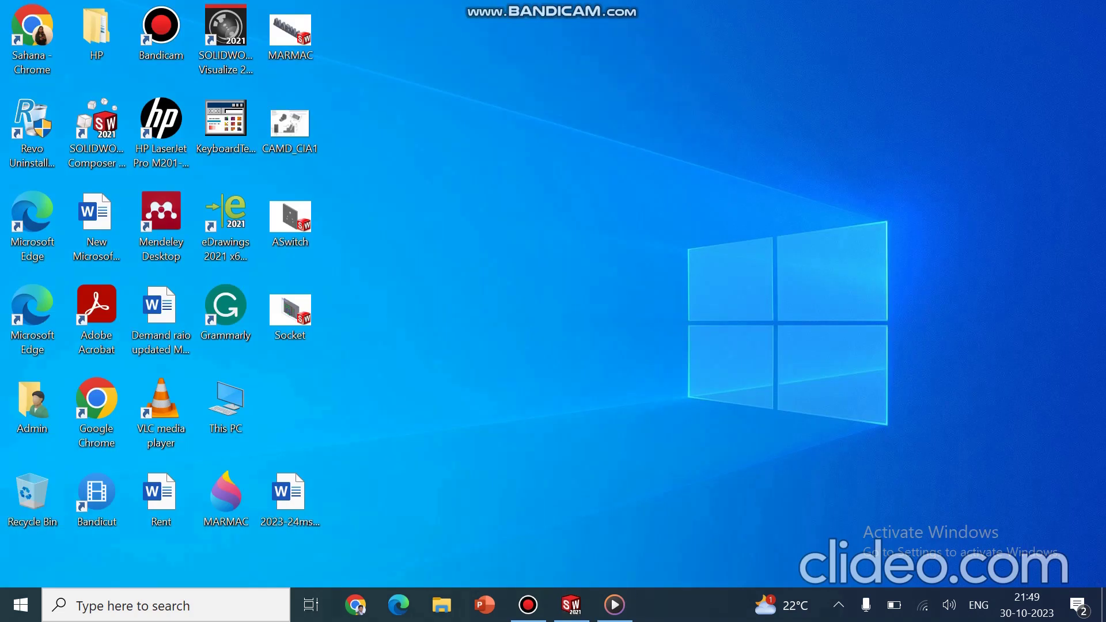